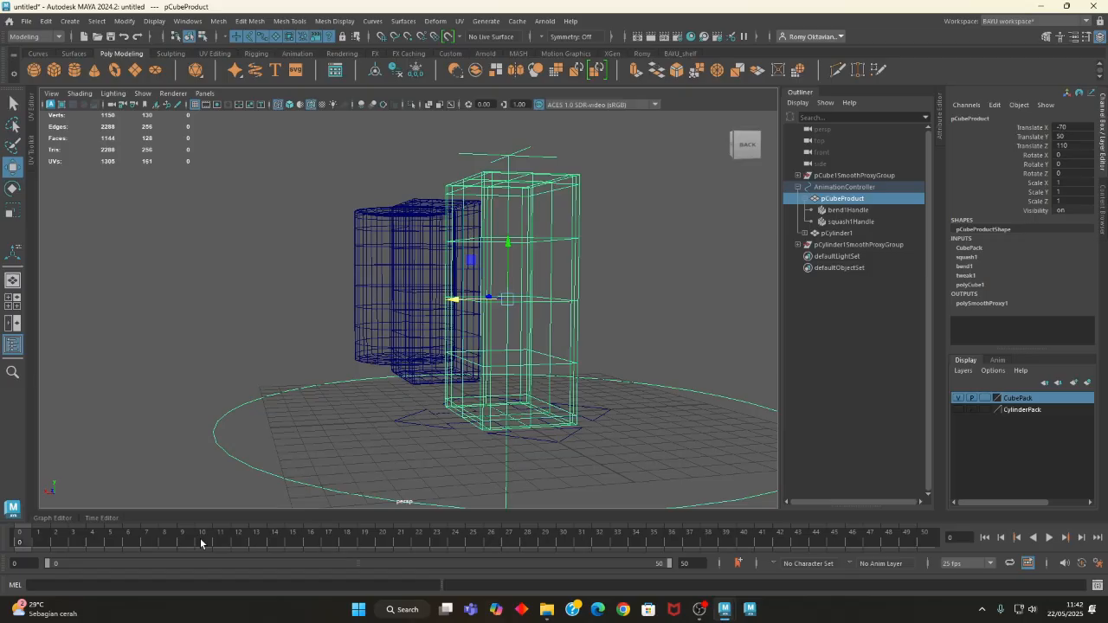
- Key the Translate X and Translate Y channels of pCubeProduct at frame 10
click(201, 542)
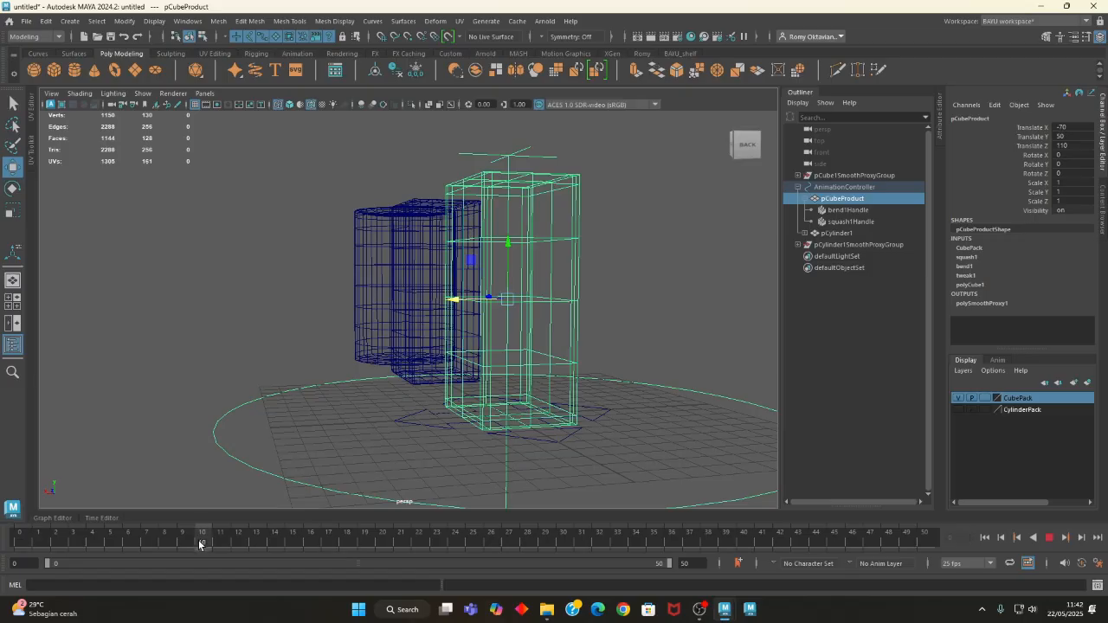
mouse_move(493, 485)
alt+mouse_down()
mouse_move(468, 481)
mouse_move(478, 481)
alt+mouse_up()
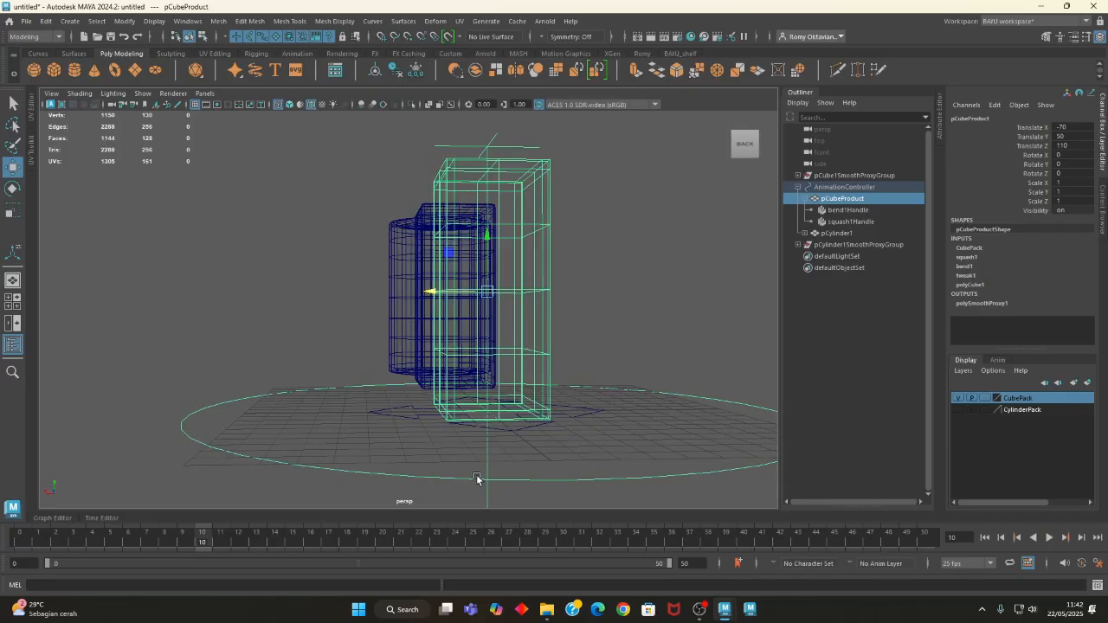
alt+middle_drag(452, 362, 459, 371)
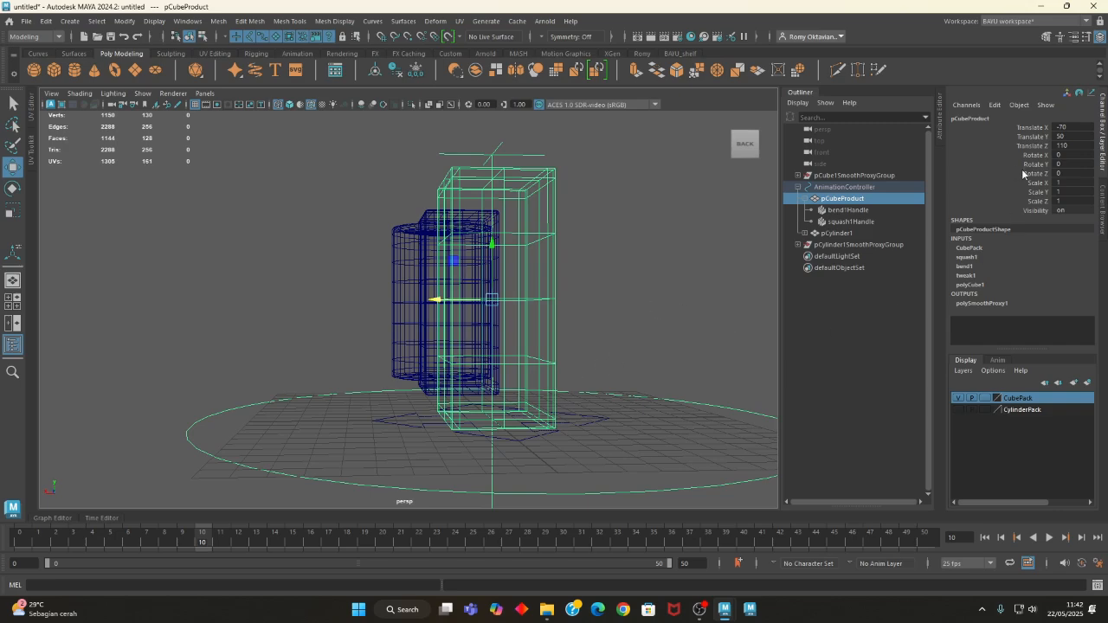
alt+drag(514, 352, 485, 348)
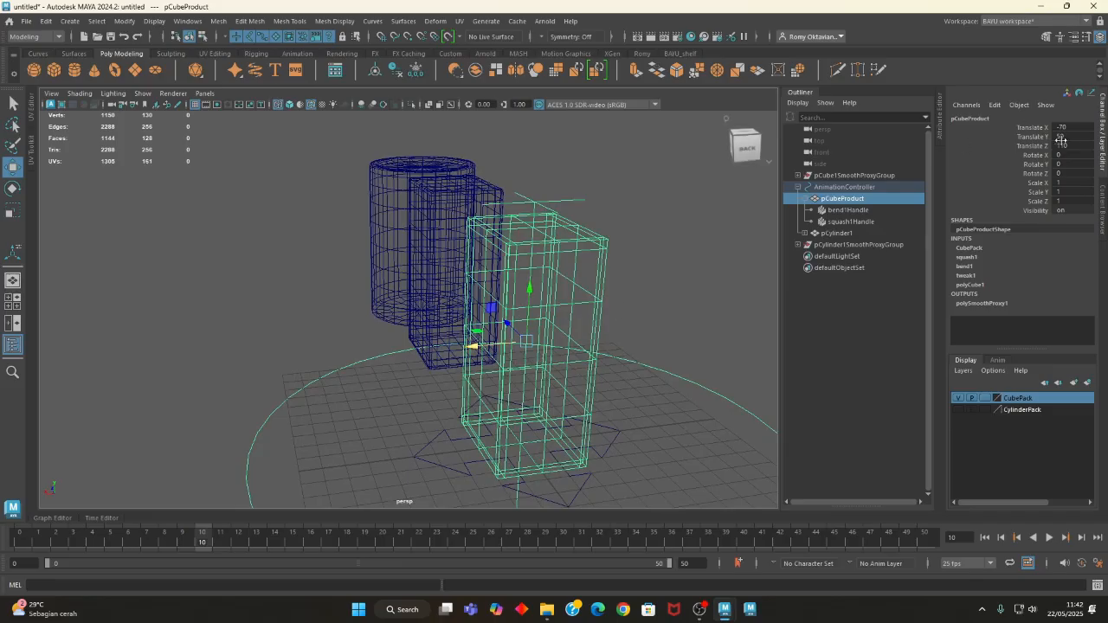
drag(1039, 127, 1037, 137)
right_click(1015, 140)
click(997, 158)
alt+drag(512, 407, 417, 452)
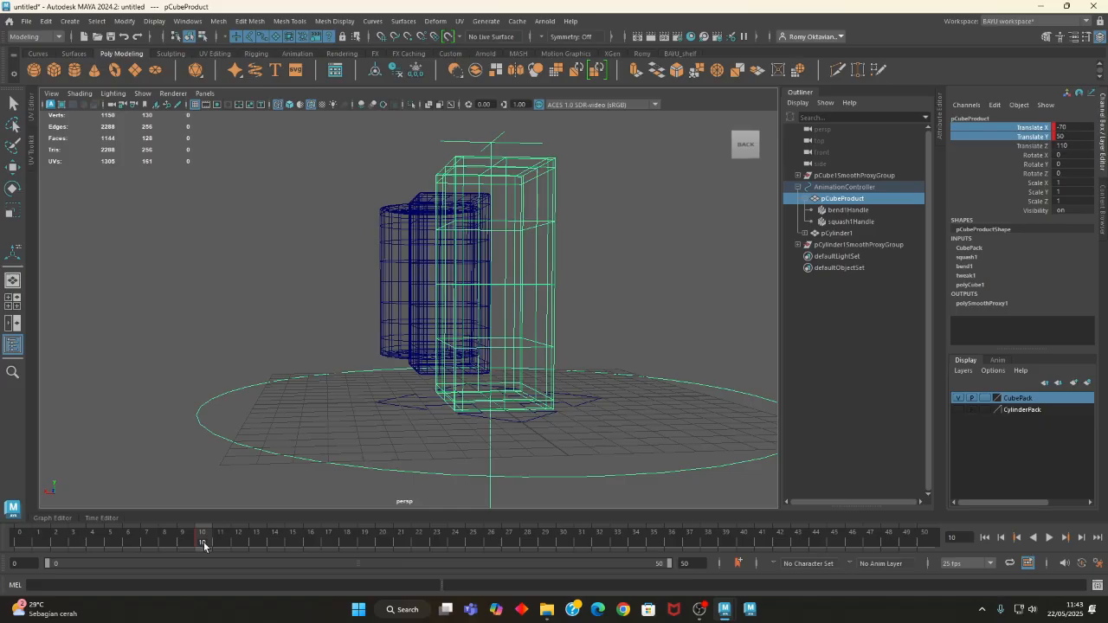
- Go to frame 22 and lower the pivot of pCubeProduct to the centre of its base in the front view
drag(205, 545, 414, 550)
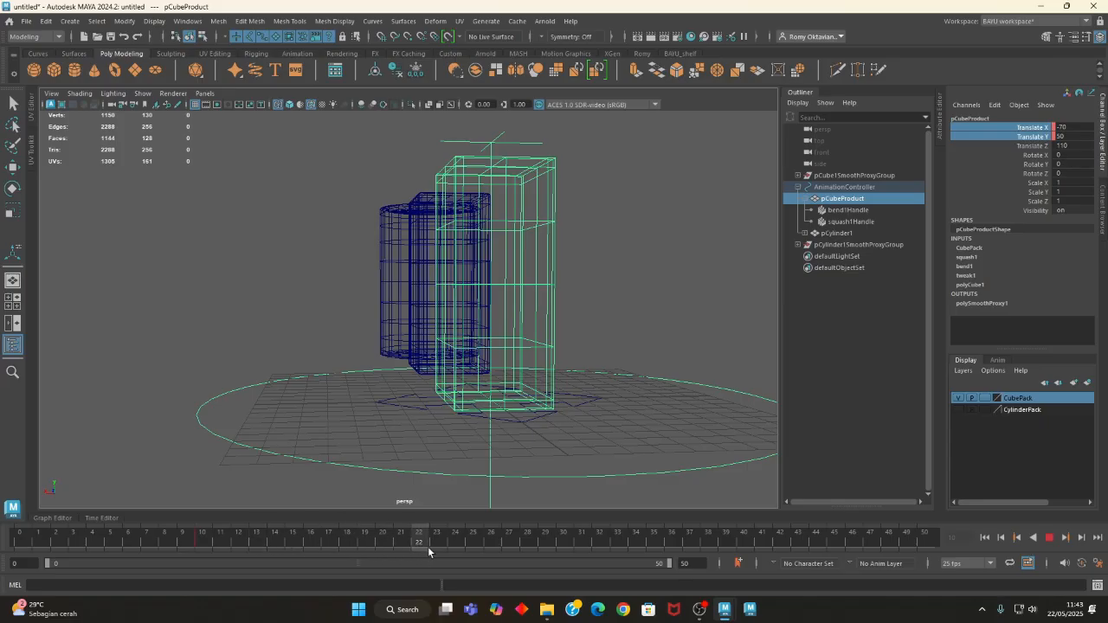
alt+middle_drag(367, 403, 377, 416)
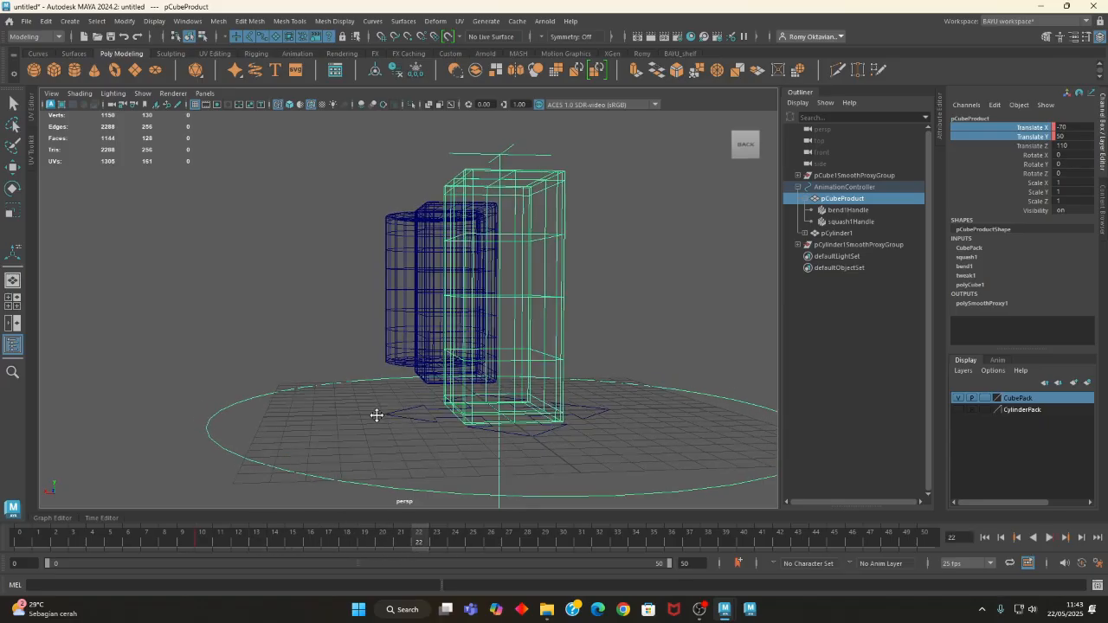
key(w)
alt+drag(429, 387, 502, 436)
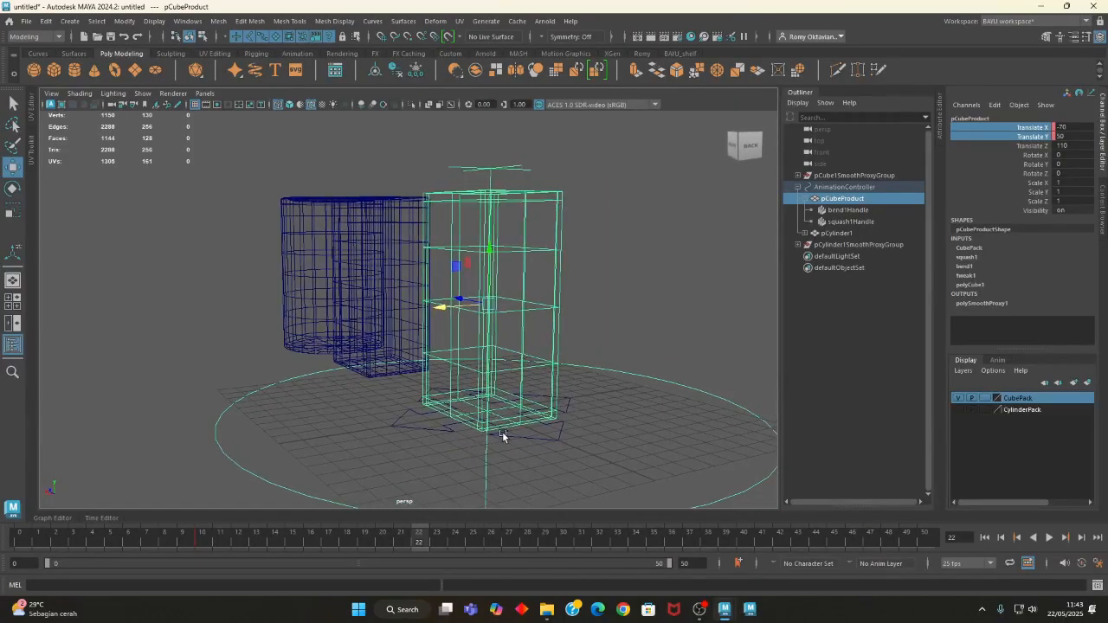
key(d)
alt+middle_drag(451, 405, 446, 405)
alt+drag(447, 405, 420, 403)
key(space)
key(space)
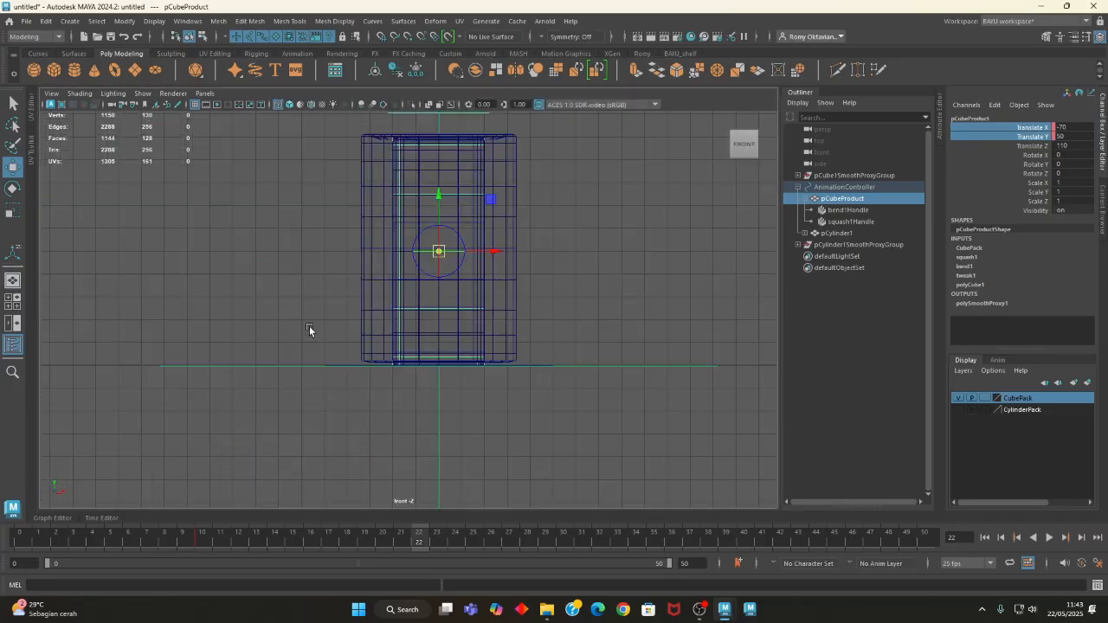
drag(438, 194, 443, 303)
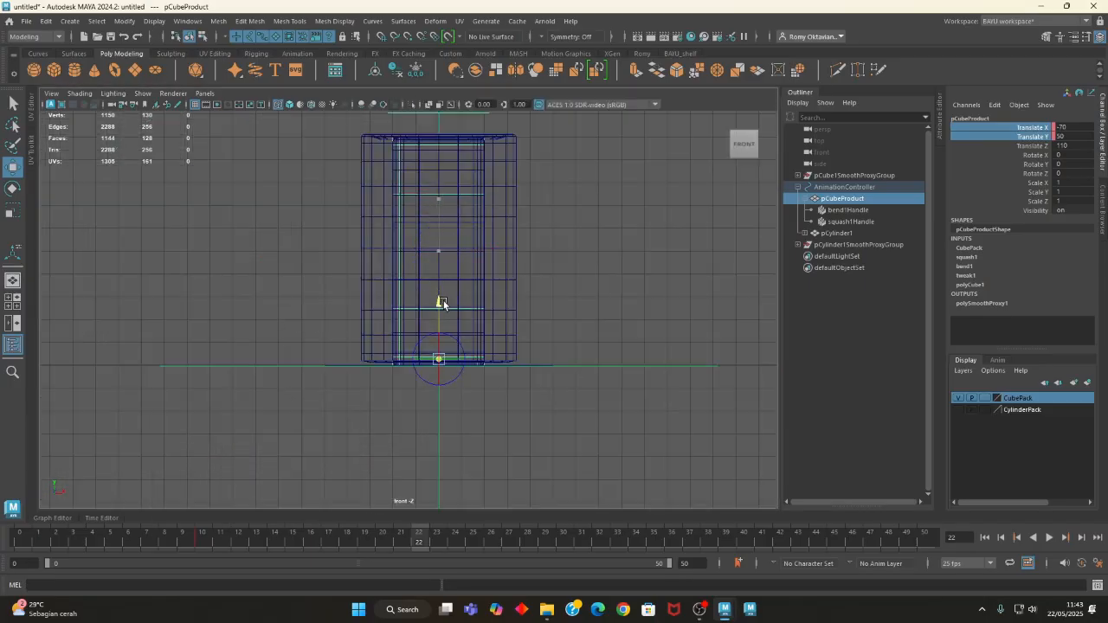
key(space)
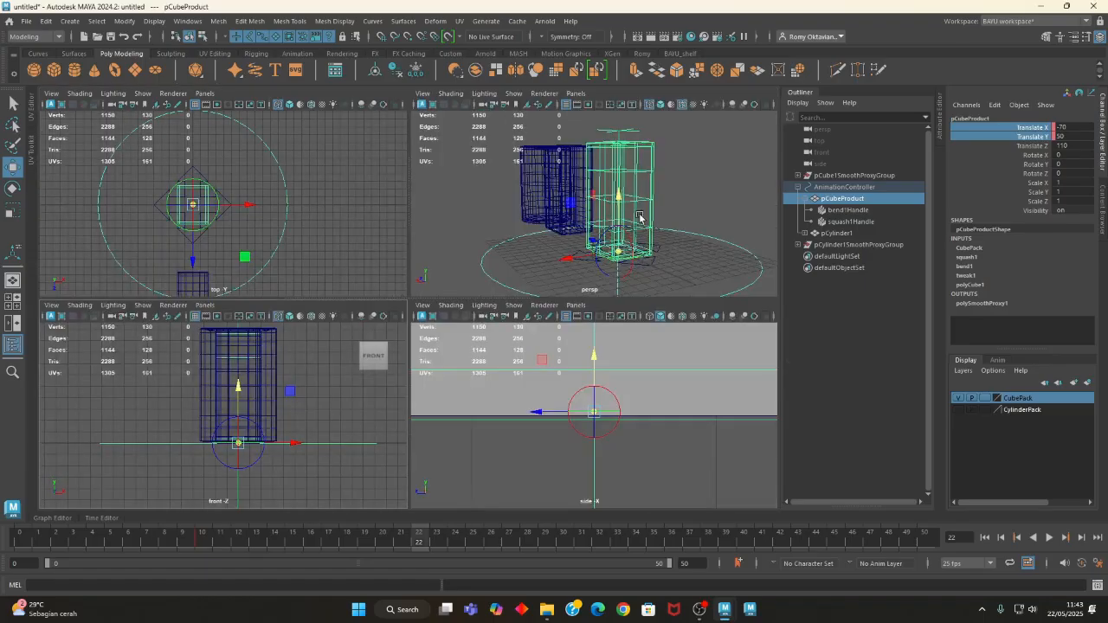
key(space)
- Move pCubeProduct along X to about 4.28 and key Translate X and Translate Y at frame 22
alt+drag(517, 360, 453, 472)
alt+drag(381, 397, 234, 381)
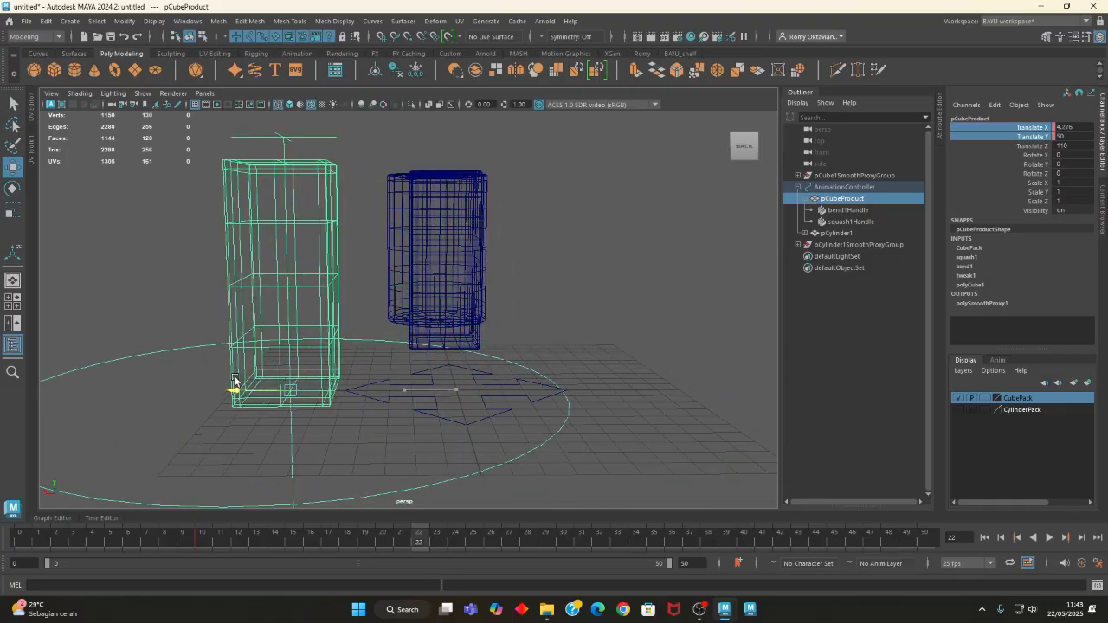
alt+drag(368, 439, 791, 344)
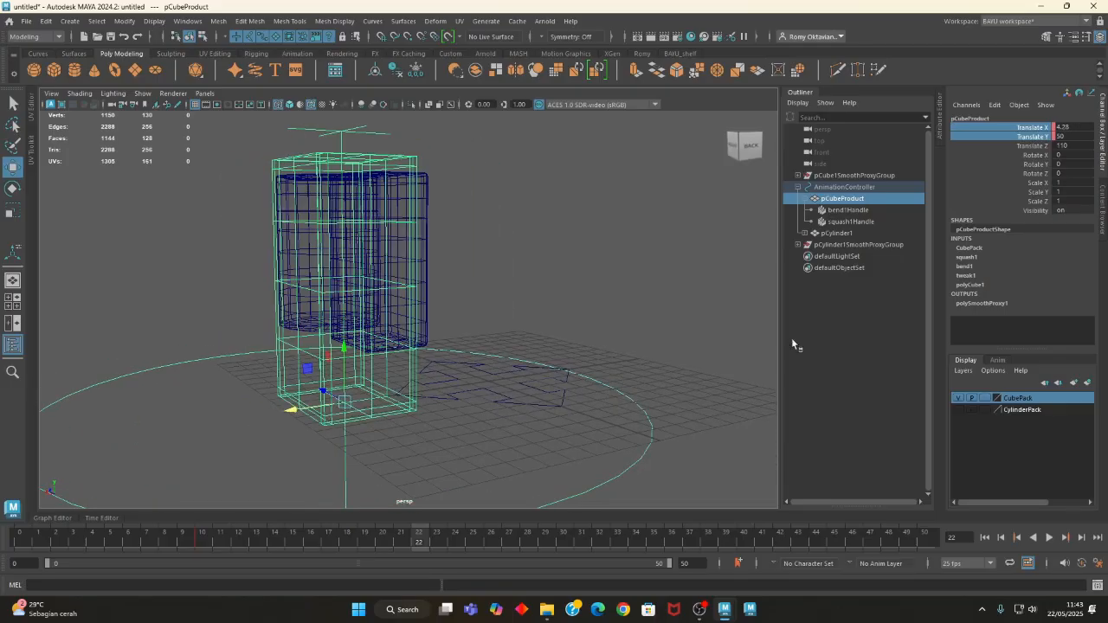
right_click(999, 136)
click(1002, 153)
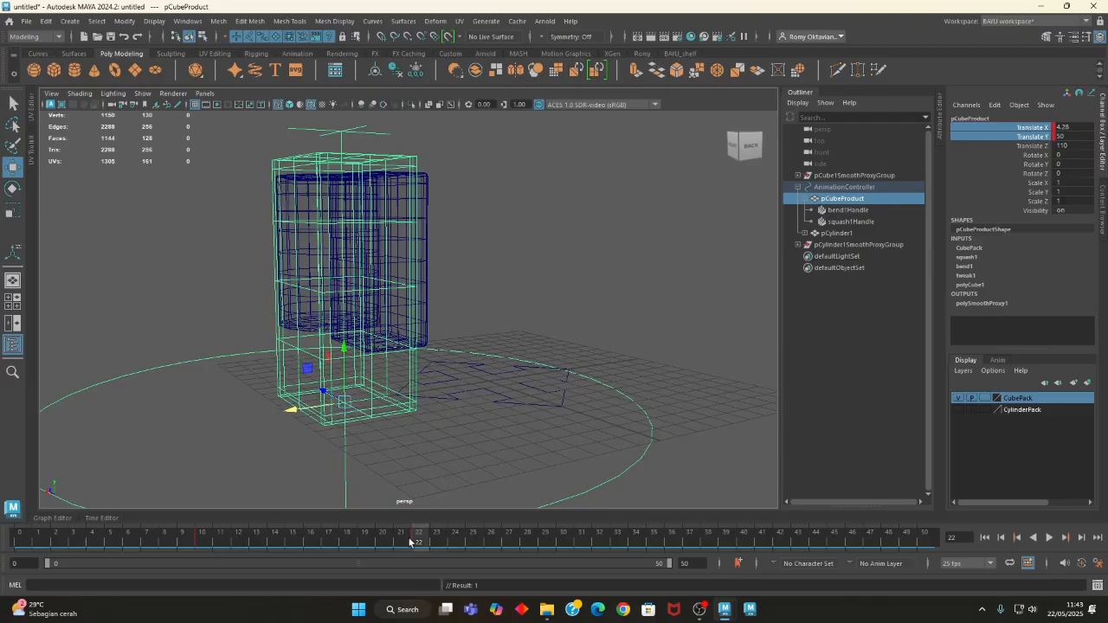
key(alt+v)
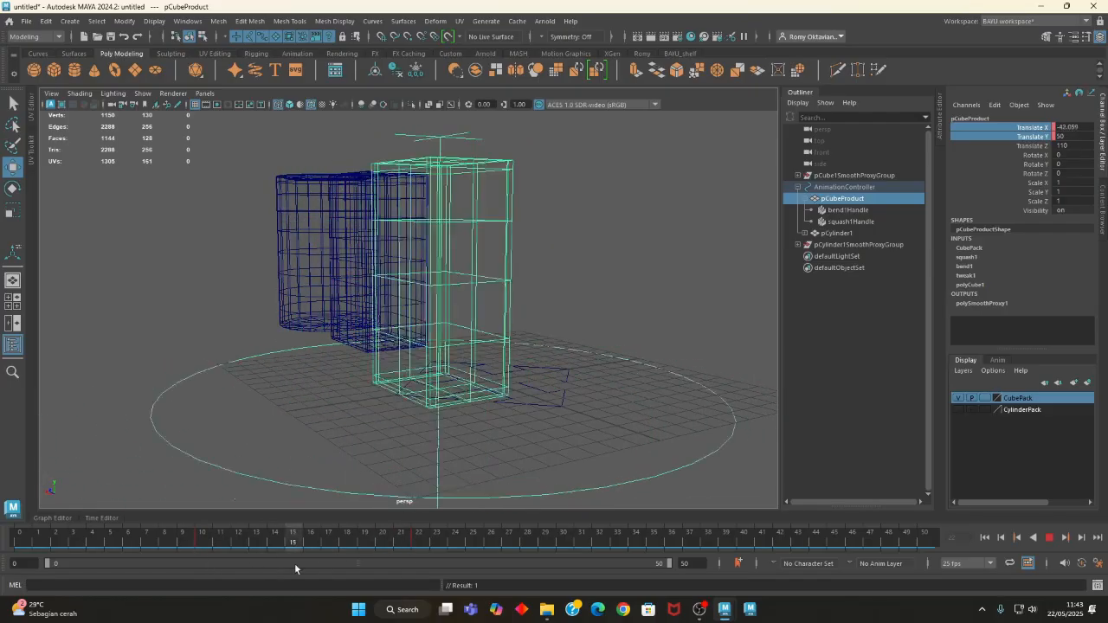
- Raise pCubeProduct above the floor at frame 17 and key its Translate X and Translate Y there as the jump's peak
click(204, 542)
alt+drag(360, 413, 354, 414)
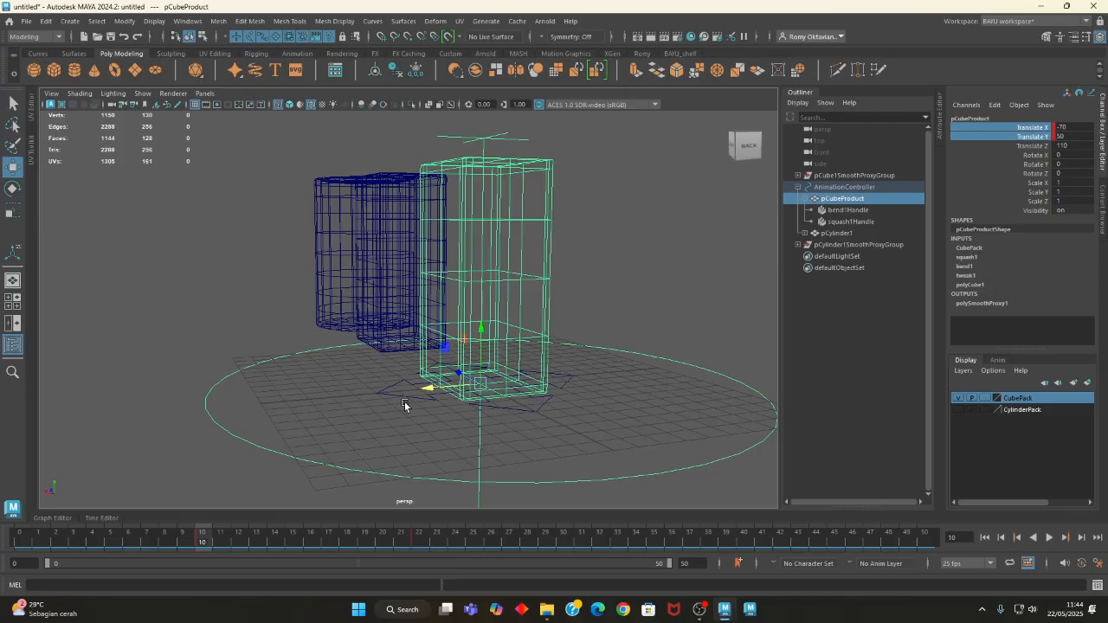
click(322, 546)
alt+drag(406, 481, 378, 461)
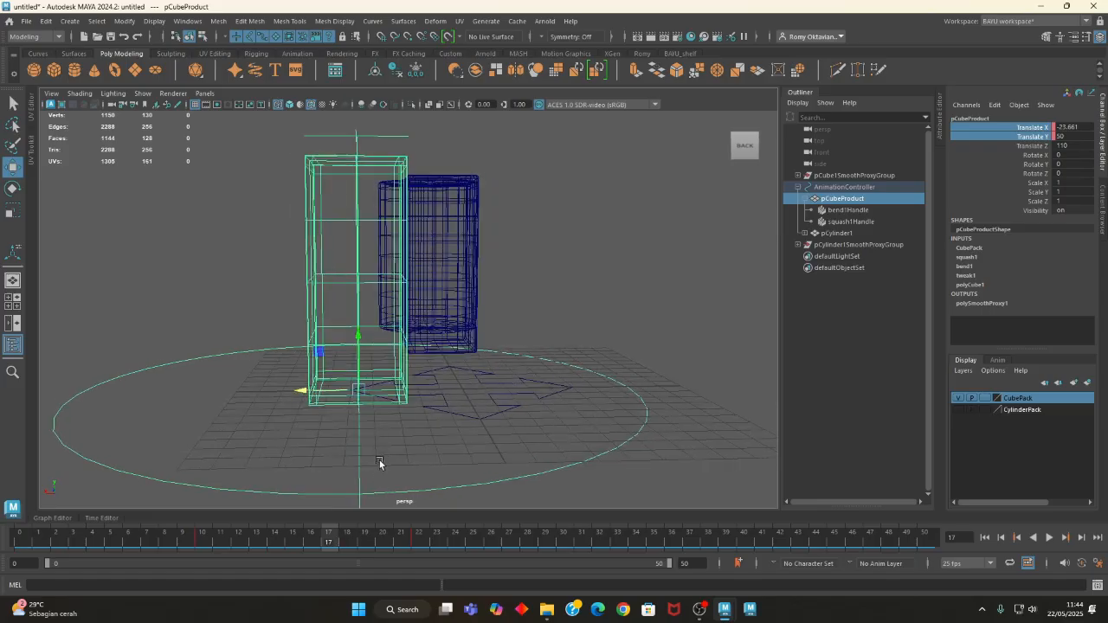
drag(361, 337, 359, 285)
right_click(1014, 132)
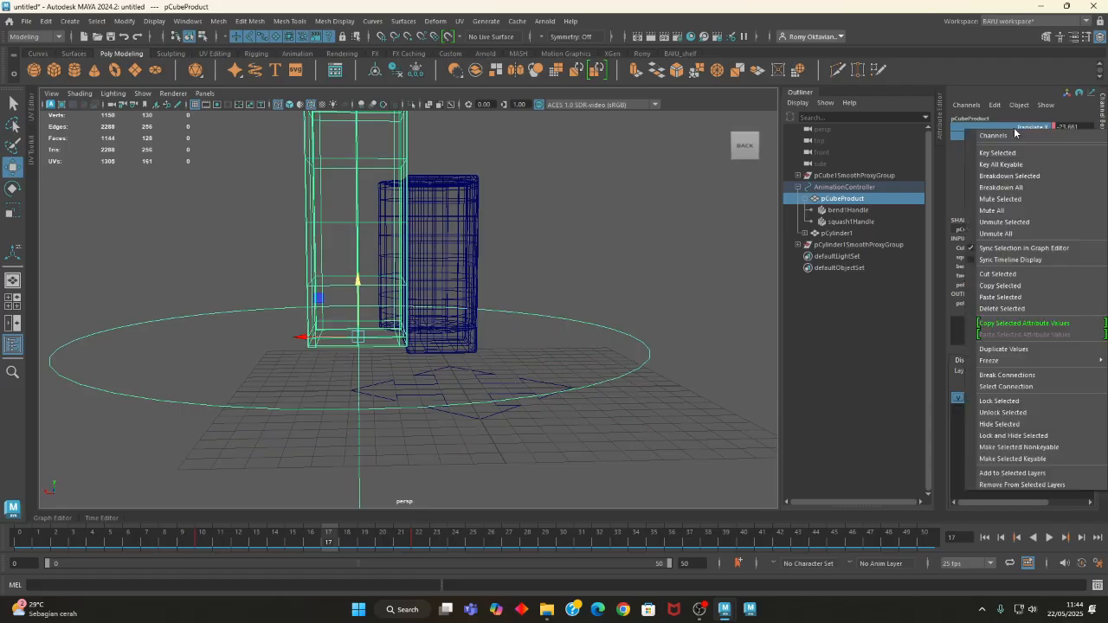
click(997, 152)
alt+drag(549, 377, 519, 462)
drag(281, 552, 239, 537)
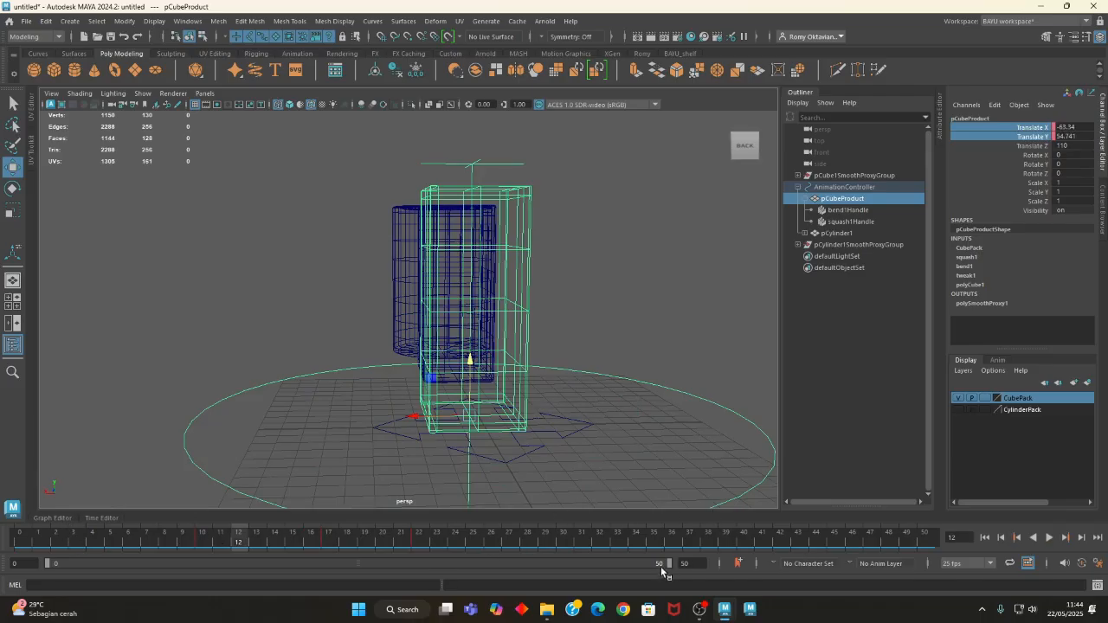
- Limit the playback range to frames 7 through 25, play the jump, and return to frame 10
drag(669, 566, 364, 560)
drag(49, 567, 131, 570)
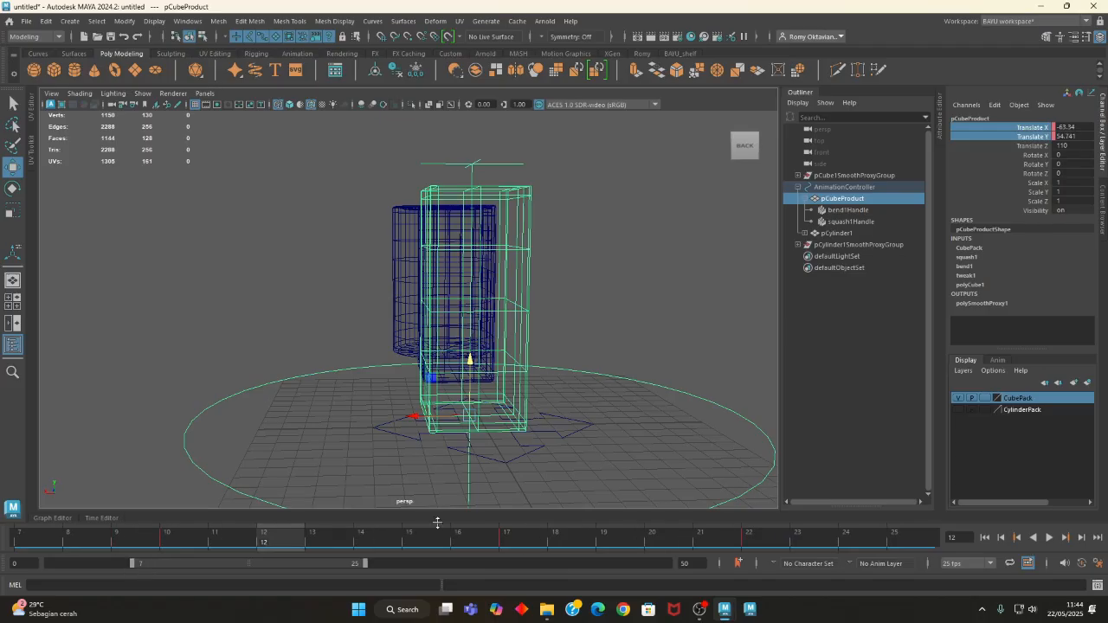
click(1049, 537)
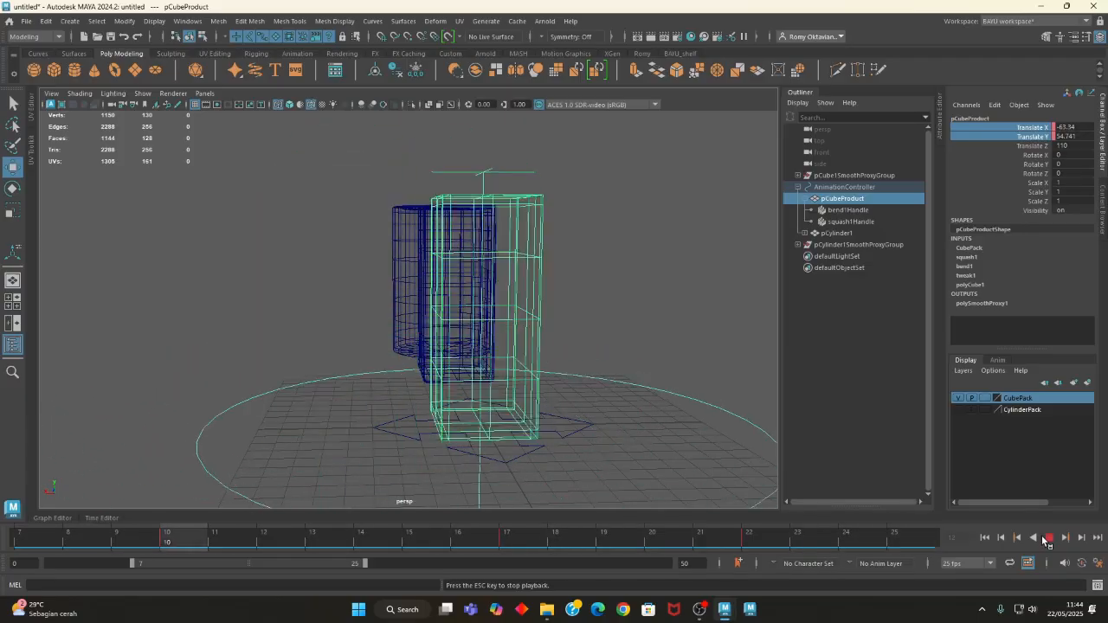
click(1047, 537)
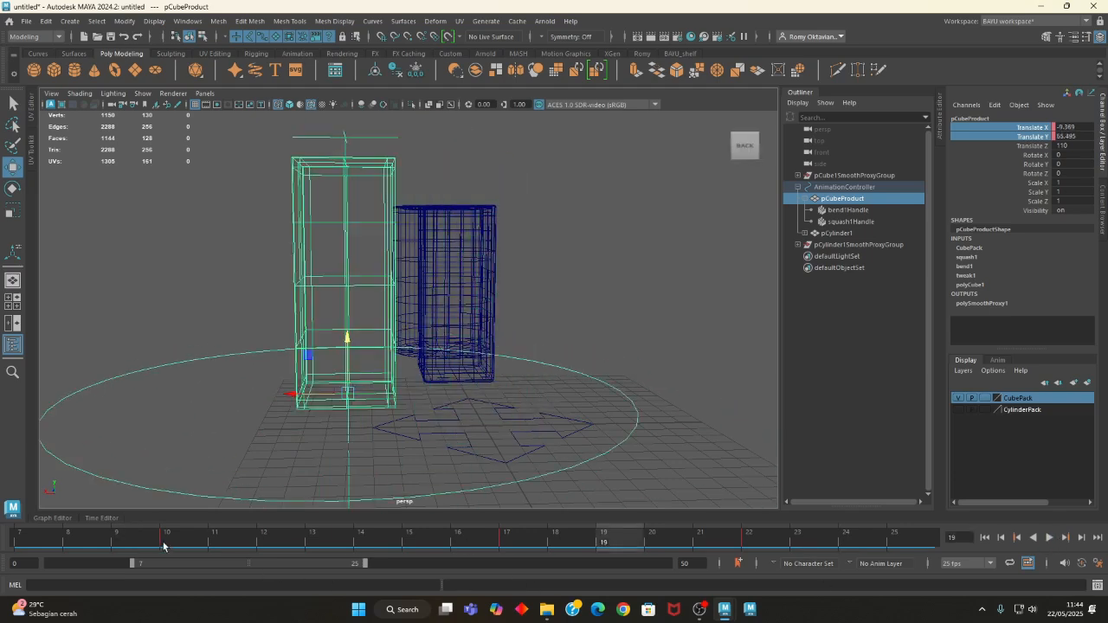
click(166, 543)
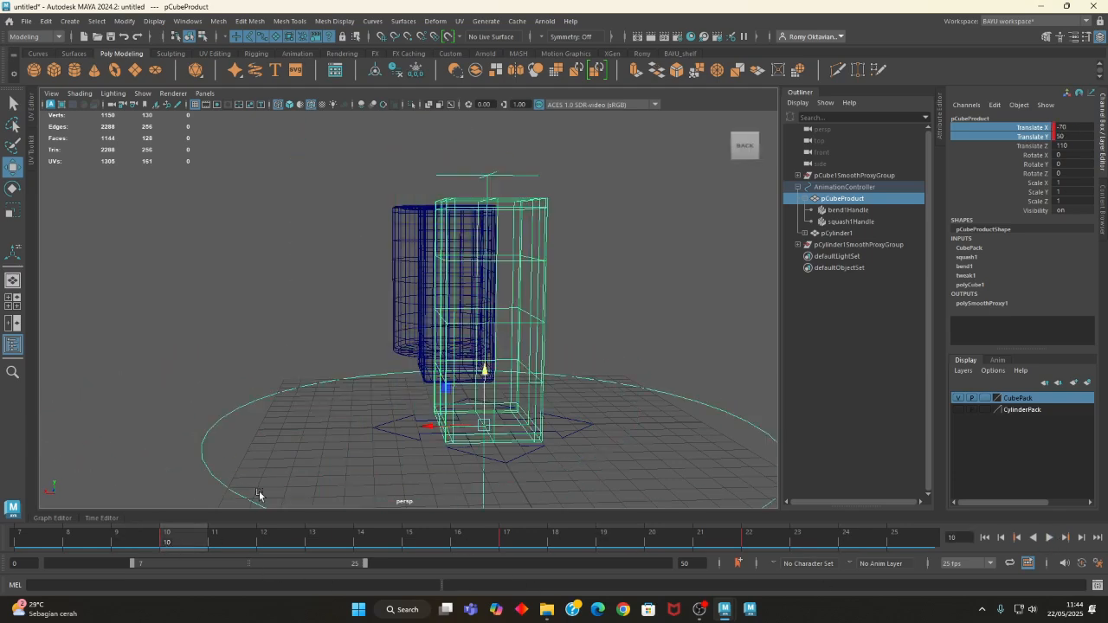
- In the Graph Editor, break the Translate Y tangents at frames 10 and 22 and steepen their inner handles into a rounded jump arc
click(51, 519)
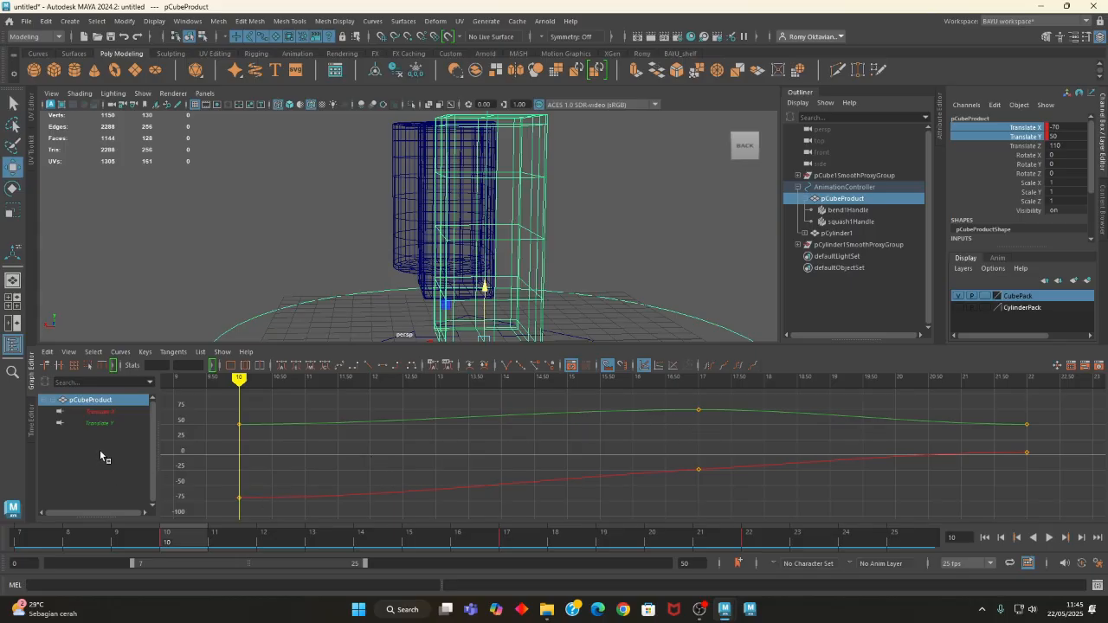
click(100, 423)
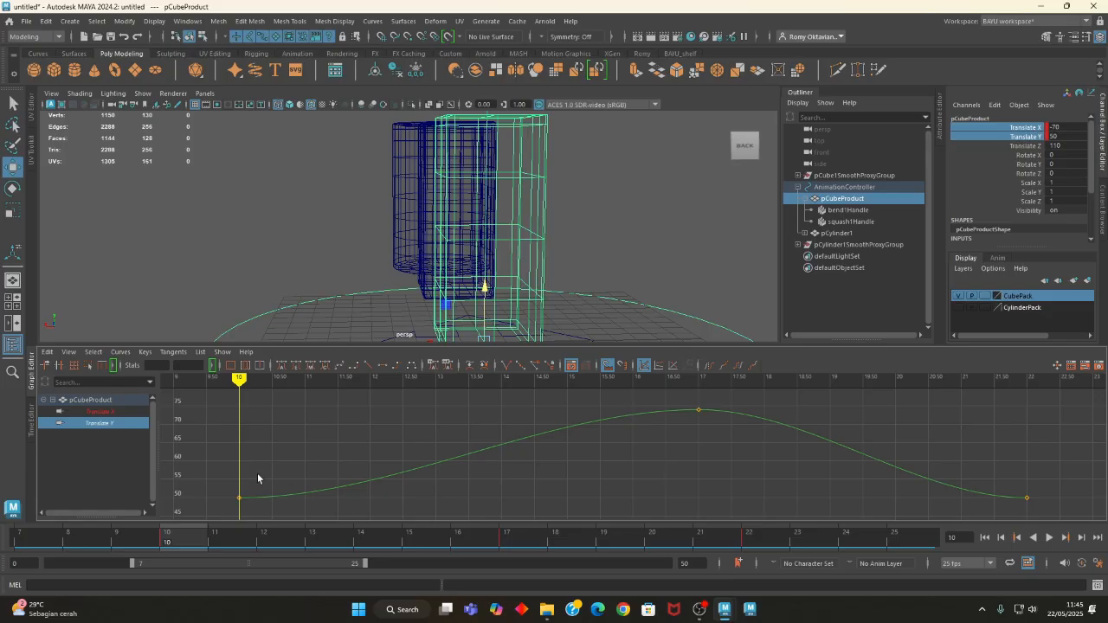
drag(220, 483, 258, 511)
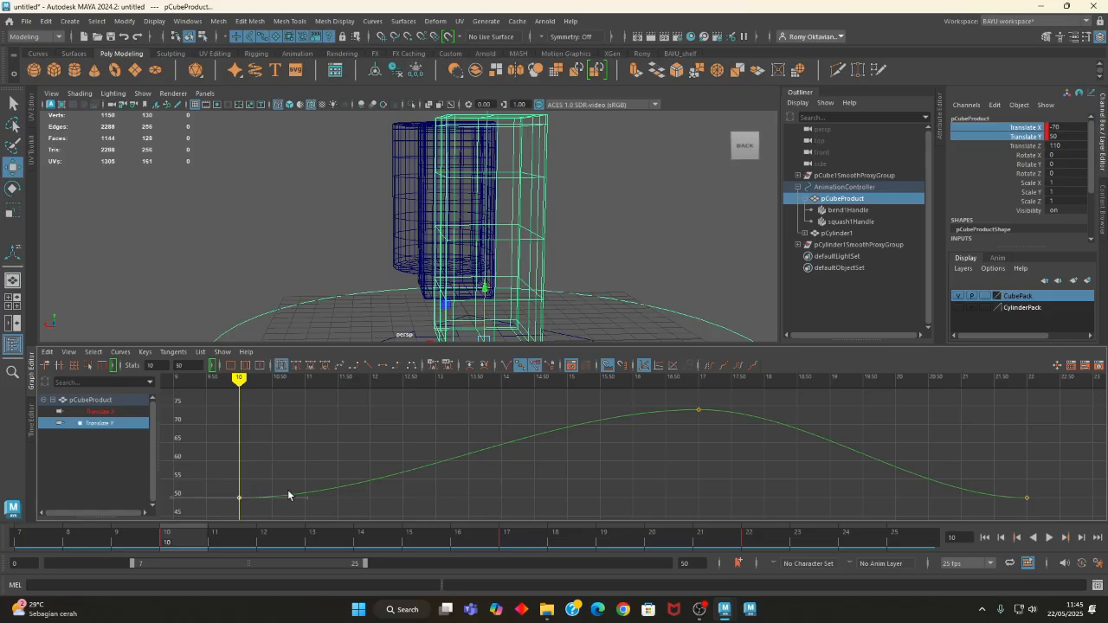
shift+drag(1047, 484, 996, 502)
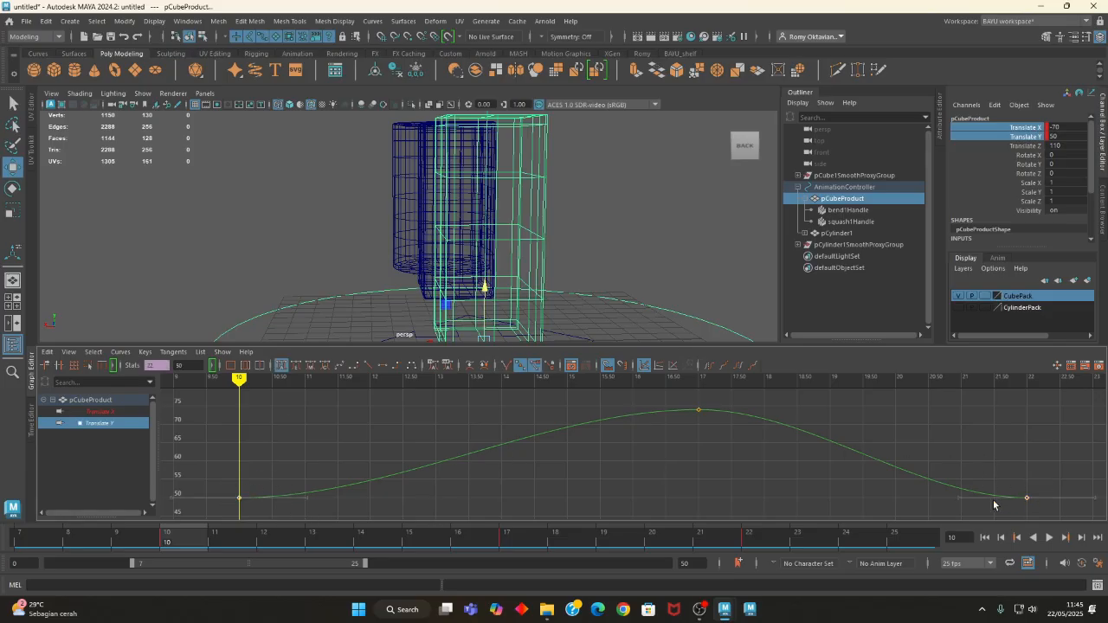
click(297, 500)
drag(297, 500, 291, 467)
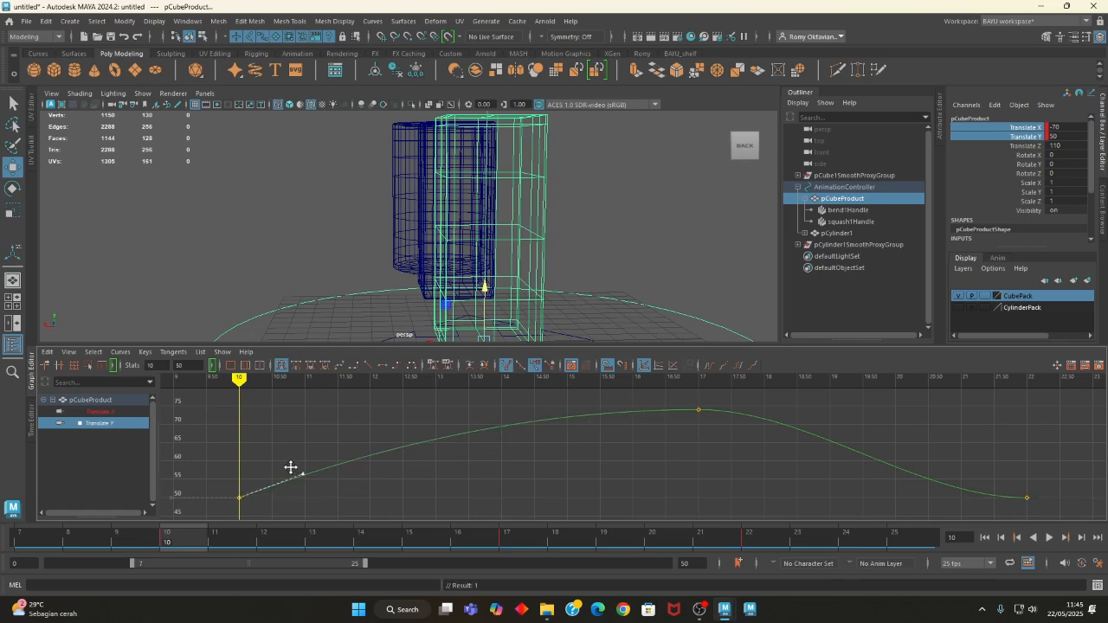
drag(1057, 513, 1057, 512)
drag(971, 495, 977, 459)
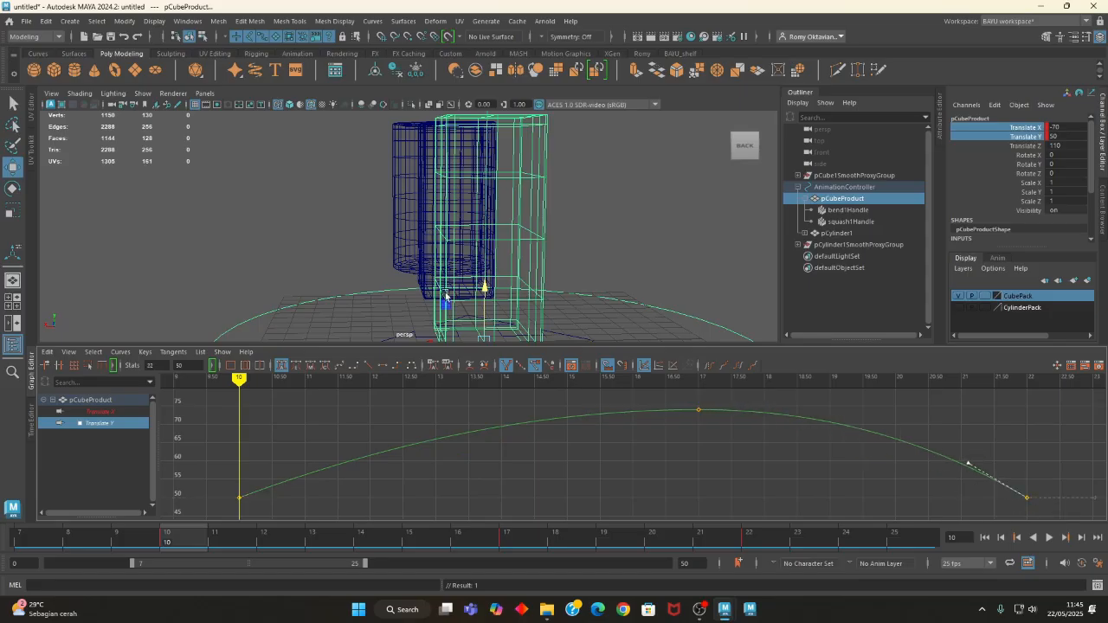
alt+right_drag(423, 307, 300, 291)
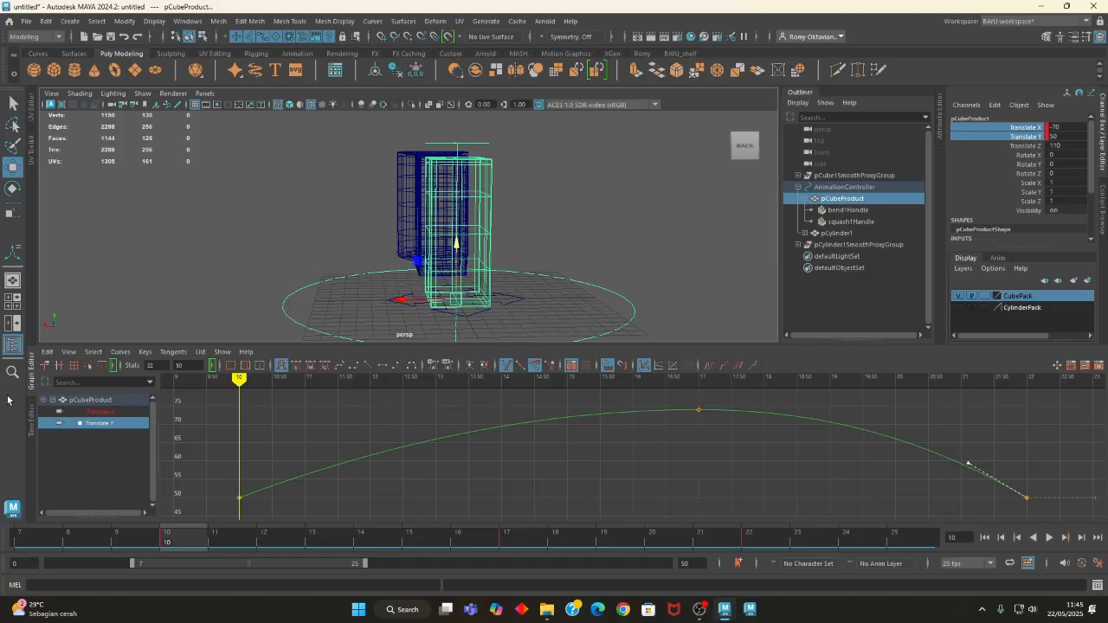
drag(34, 379, 65, 391)
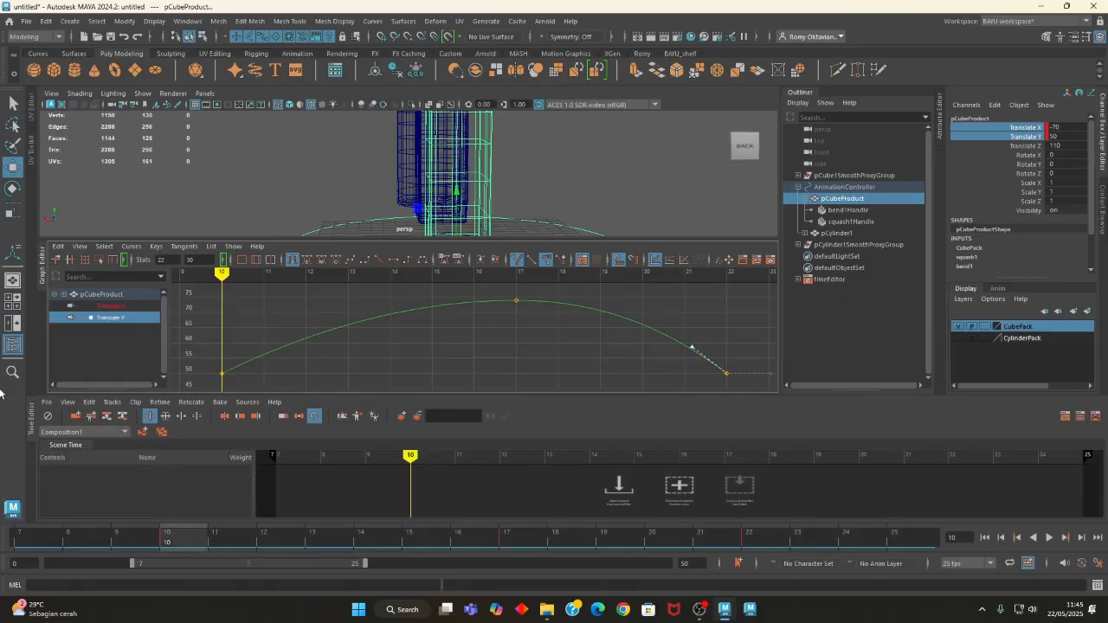
drag(23, 432, 44, 363)
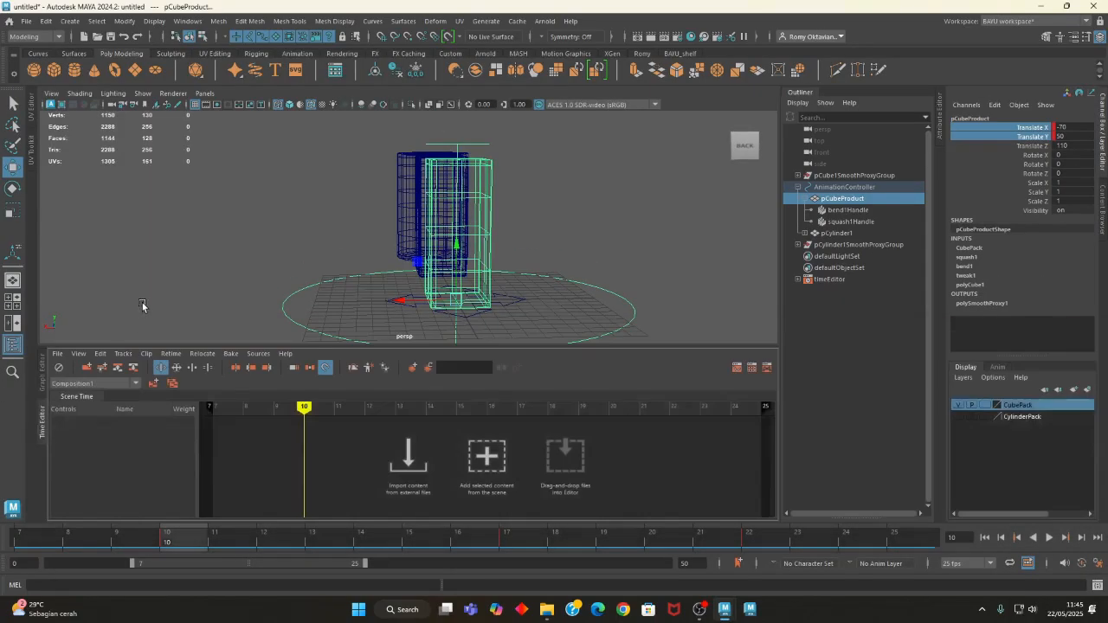
click(41, 382)
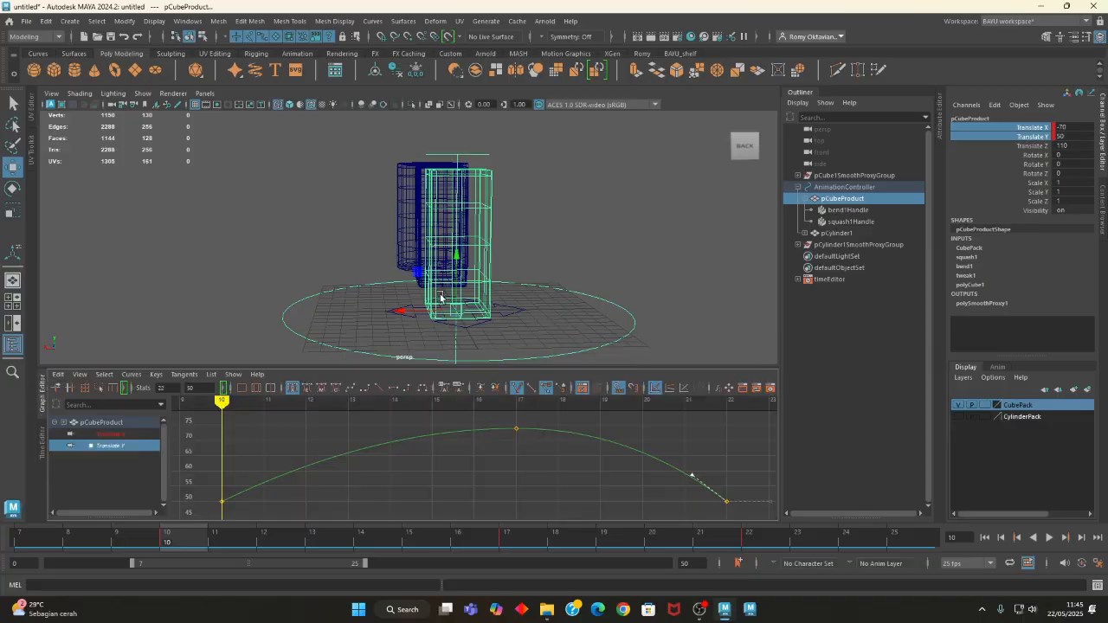
- Play back the animation to review the jump with the reshaped Translate Y curve
alt+middle_drag(440, 297, 405, 294)
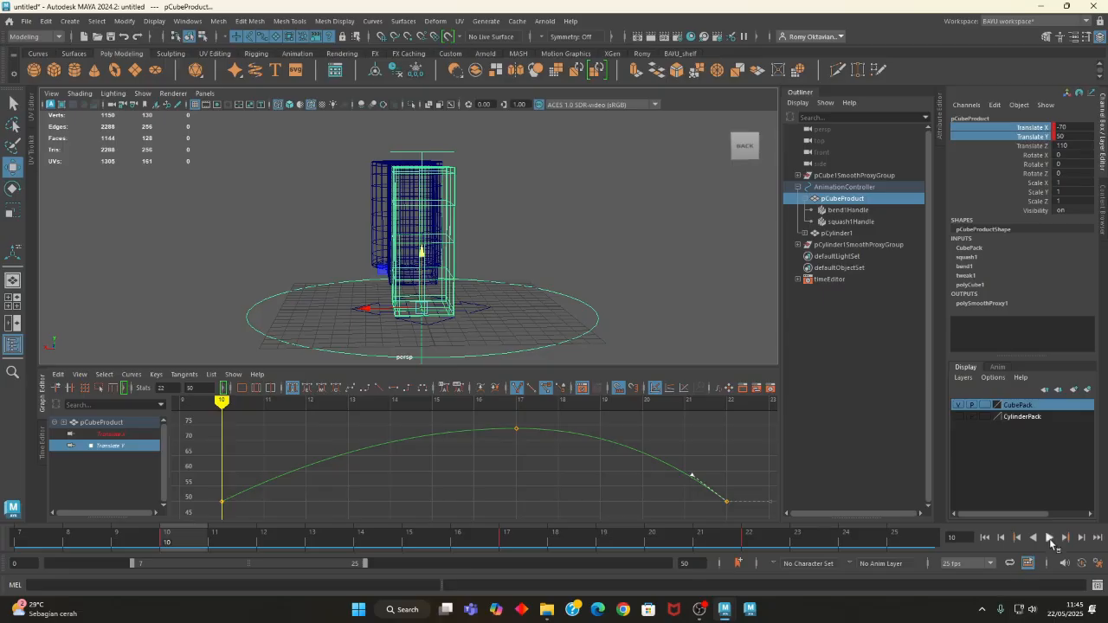
click(1050, 538)
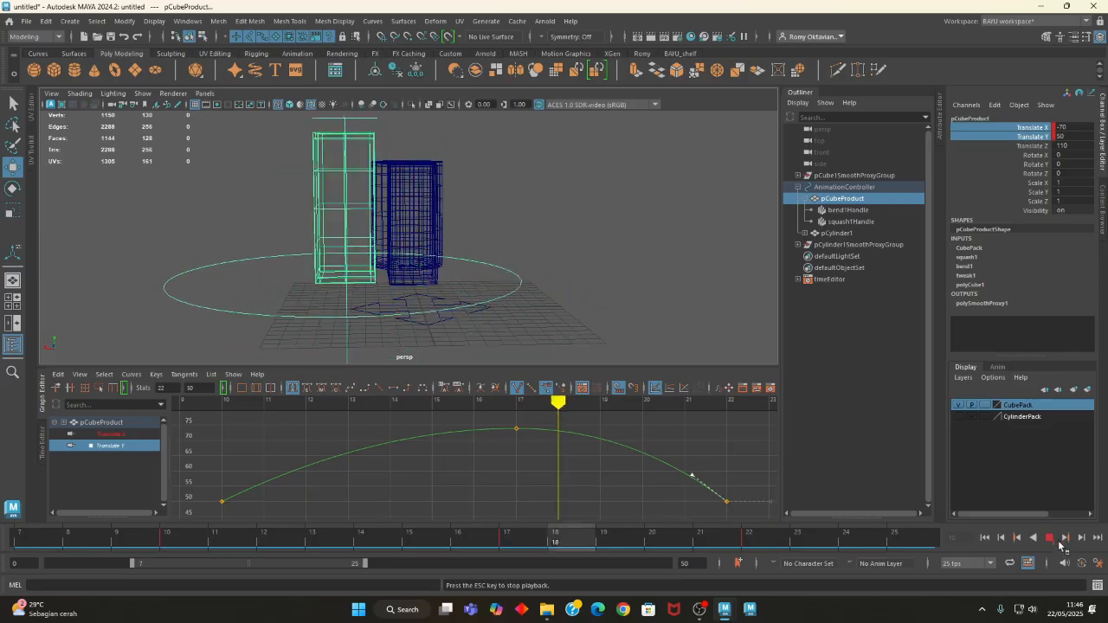
- Stop at frame 15, key pCubeProduct's Translate X and Translate Y there, and raise the Translate Y key to about 73.4
click(1049, 538)
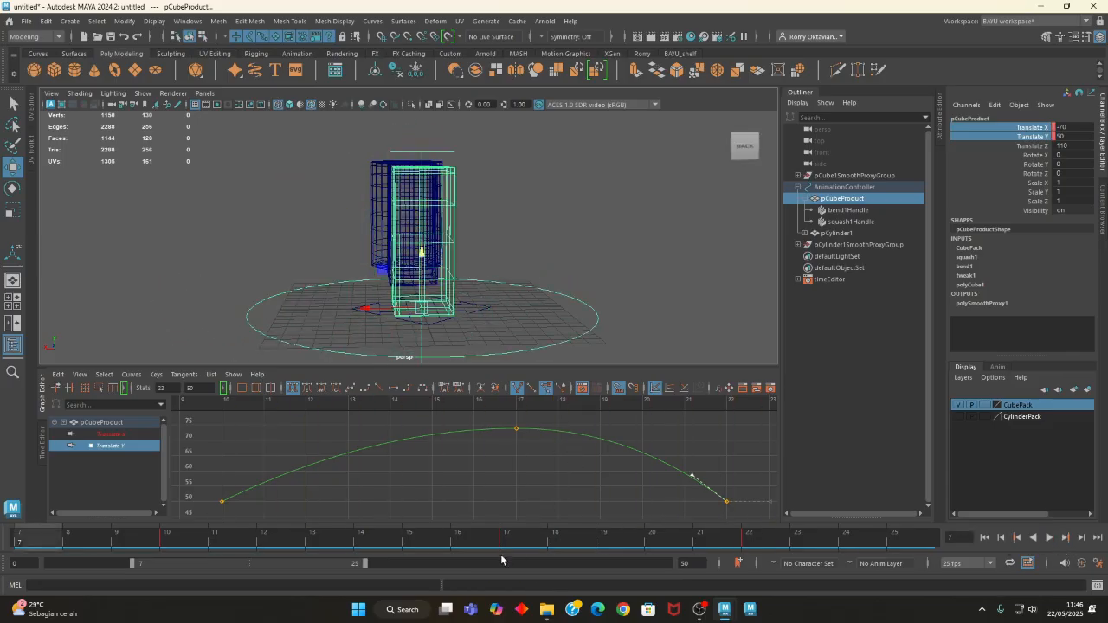
key(alt+v)
key(alt+v)
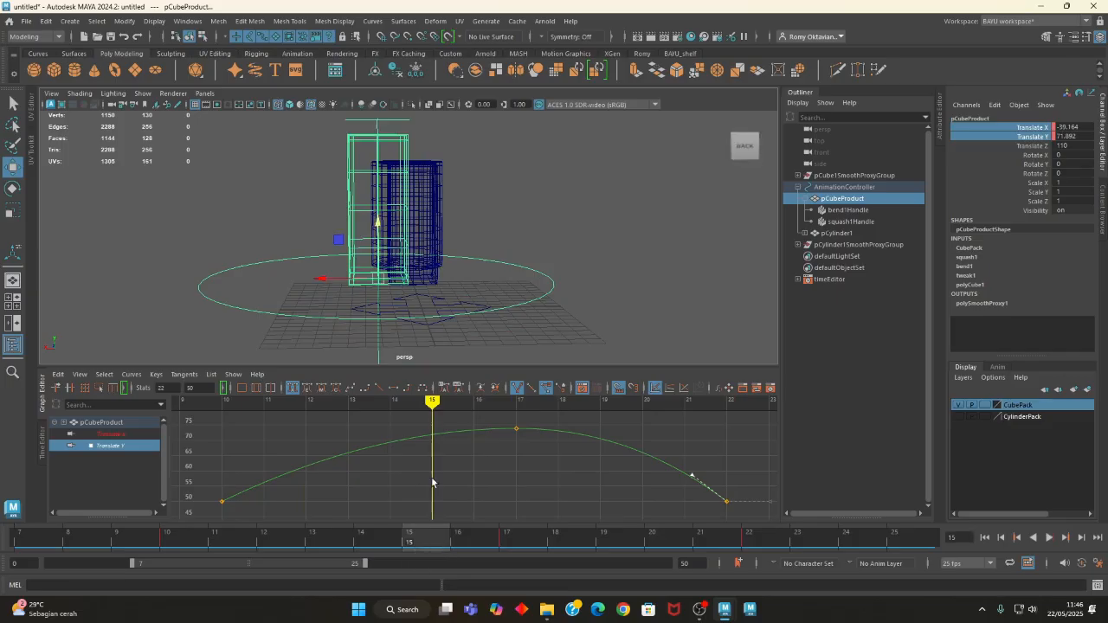
right_click(1019, 138)
click(1024, 156)
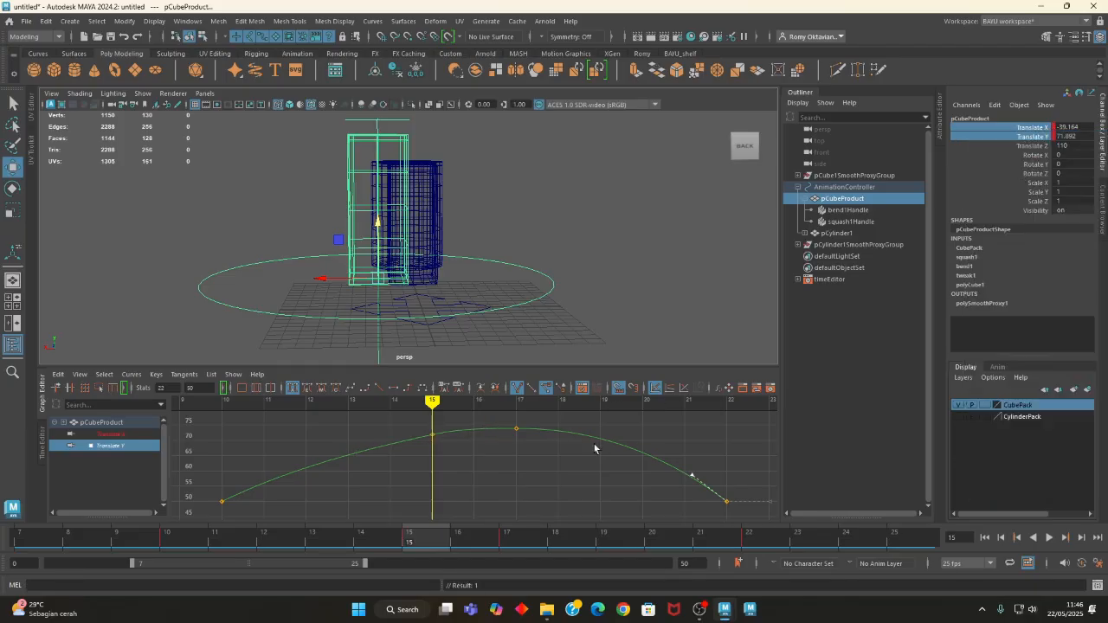
drag(410, 425, 452, 454)
middle_drag(433, 439, 432, 430)
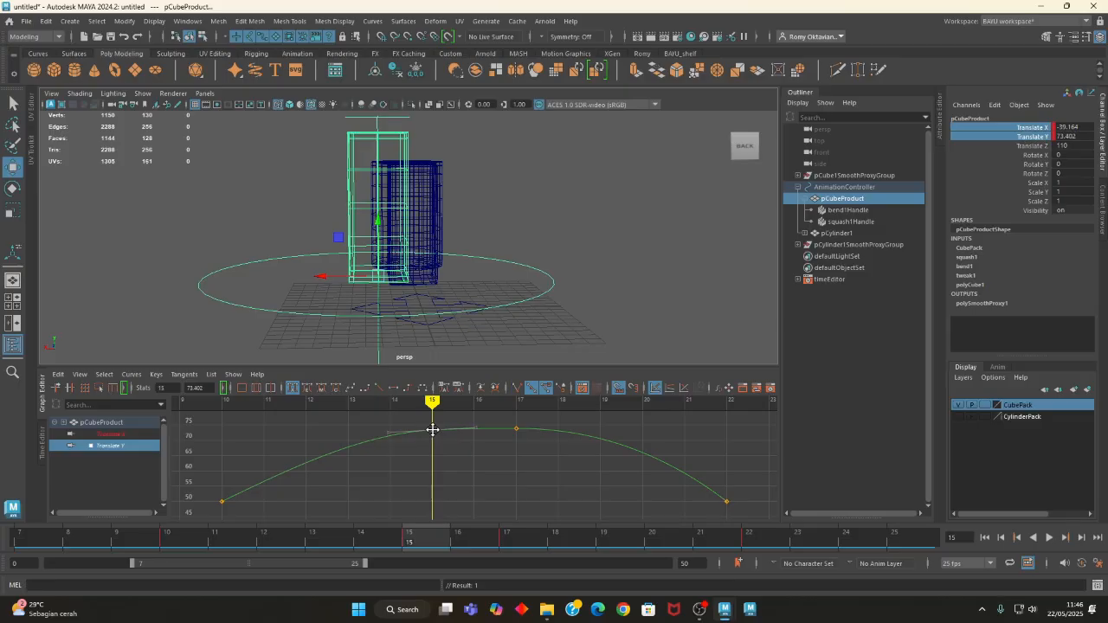
- Play back the jump with the extra frame 15 key and undo that key and its adjustment
click(1049, 538)
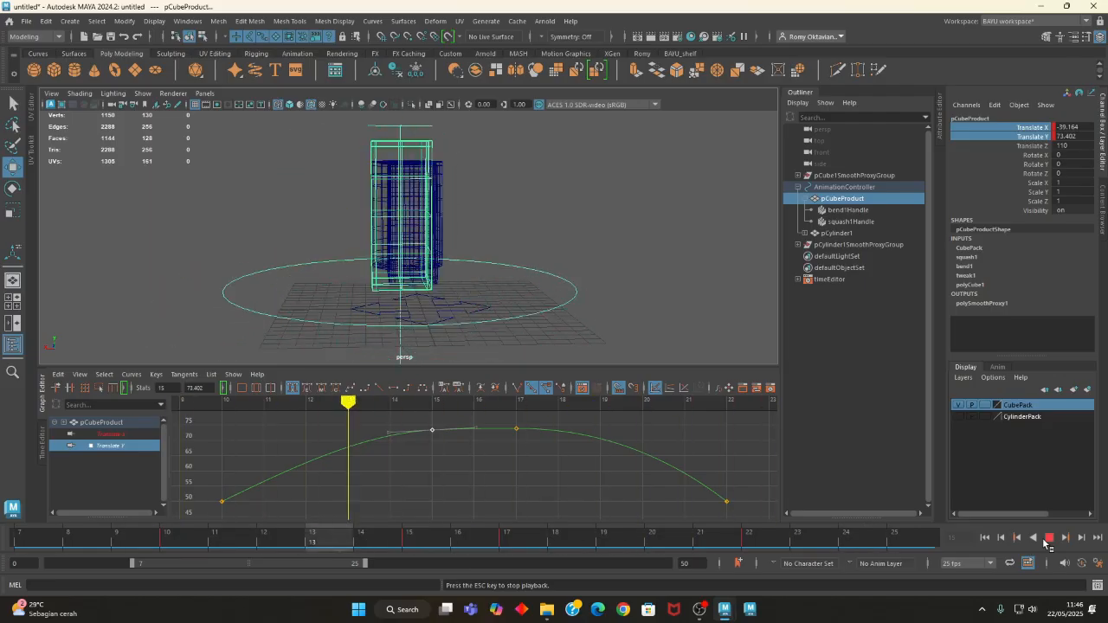
click(1048, 538)
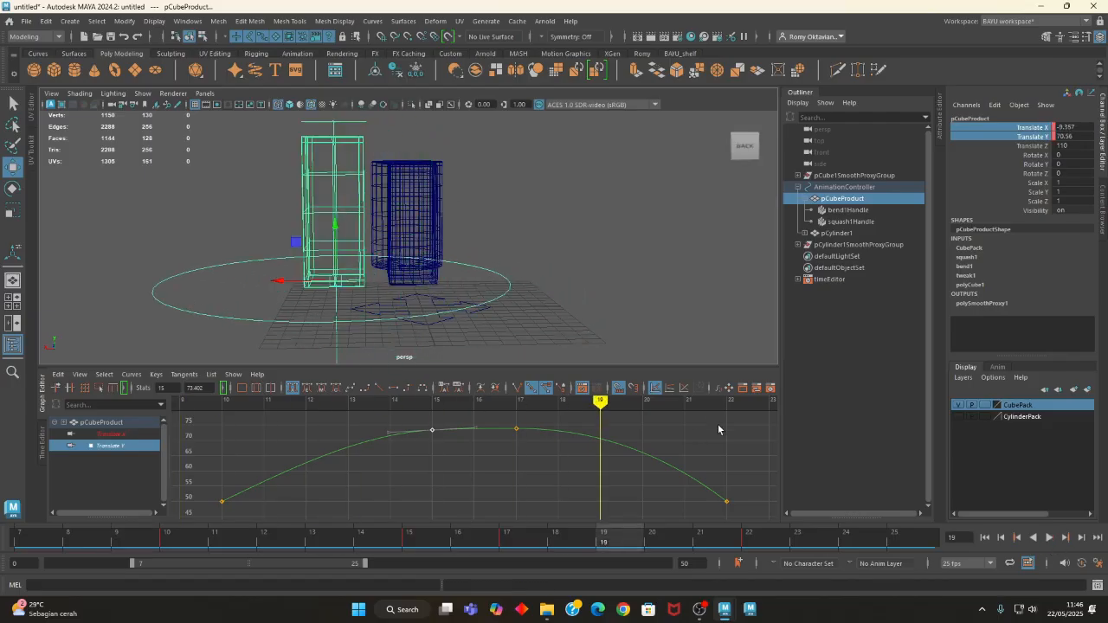
key(ctrl+z)
key(ctrl+z)
key(ctrl+z)
key(ctrl+z)
- Adjust the incoming tangent handle of the Translate Y peak key at frame 17 and play back the jump
click(516, 428)
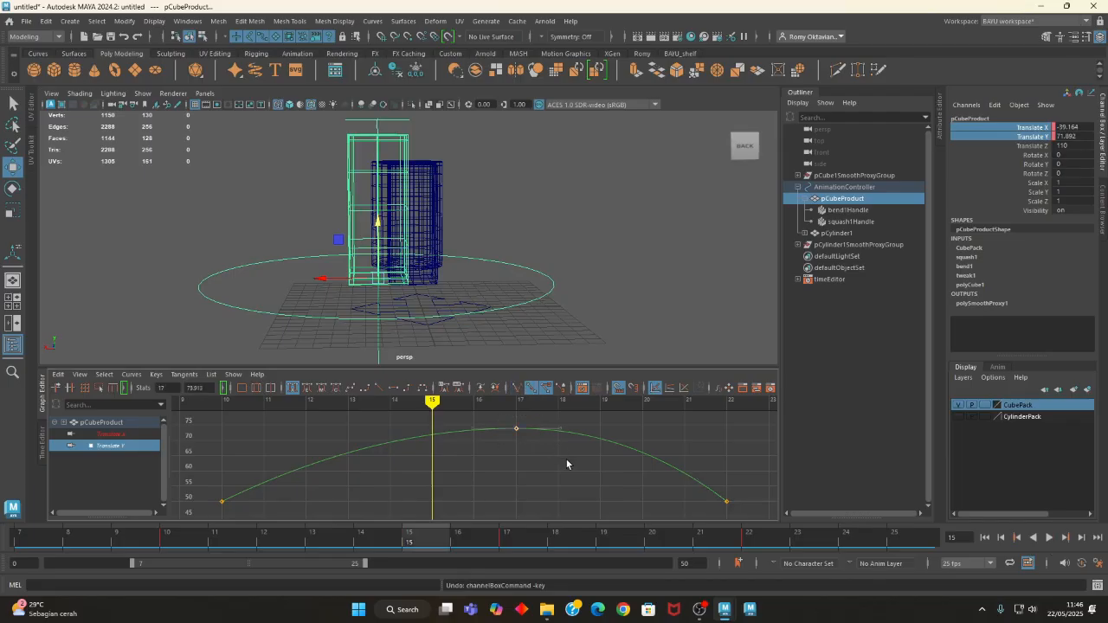
drag(477, 435, 478, 436)
middle_drag(474, 427, 432, 428)
click(1050, 538)
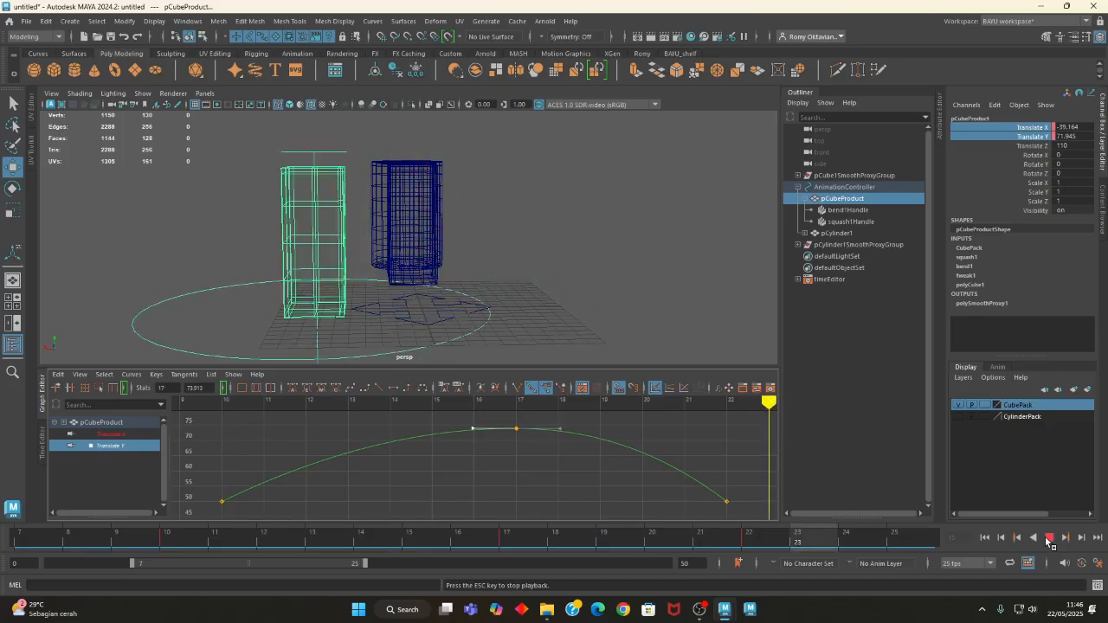
click(1050, 539)
- Steepen the incoming Translate Y tangent at frame 22, slightly flatten the outgoing one at frame 10, and play back the jump
click(726, 501)
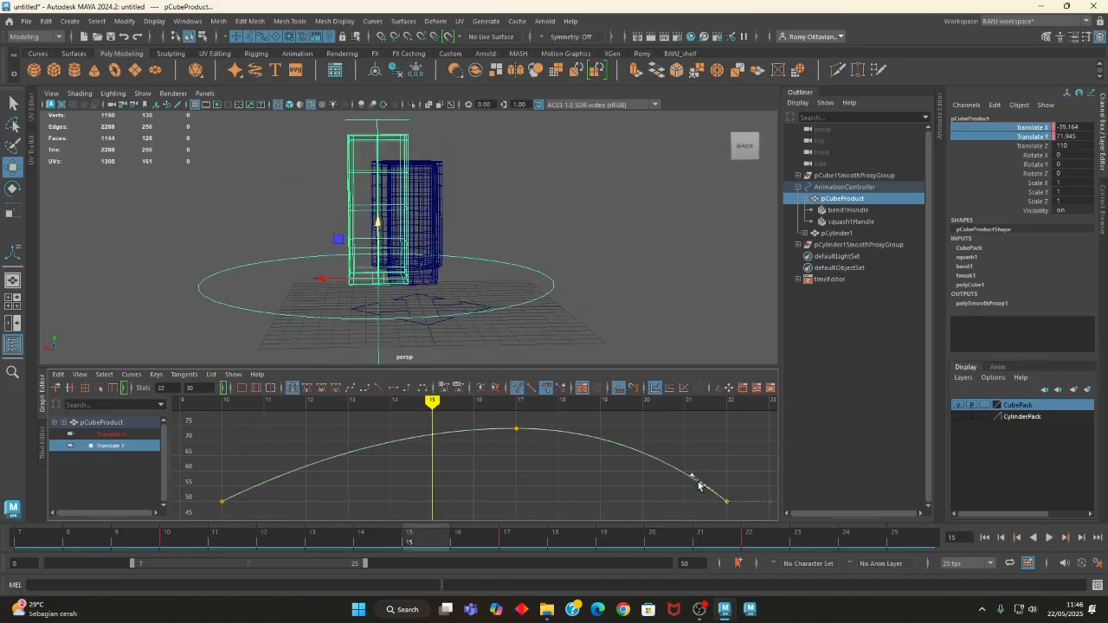
drag(693, 476, 704, 477)
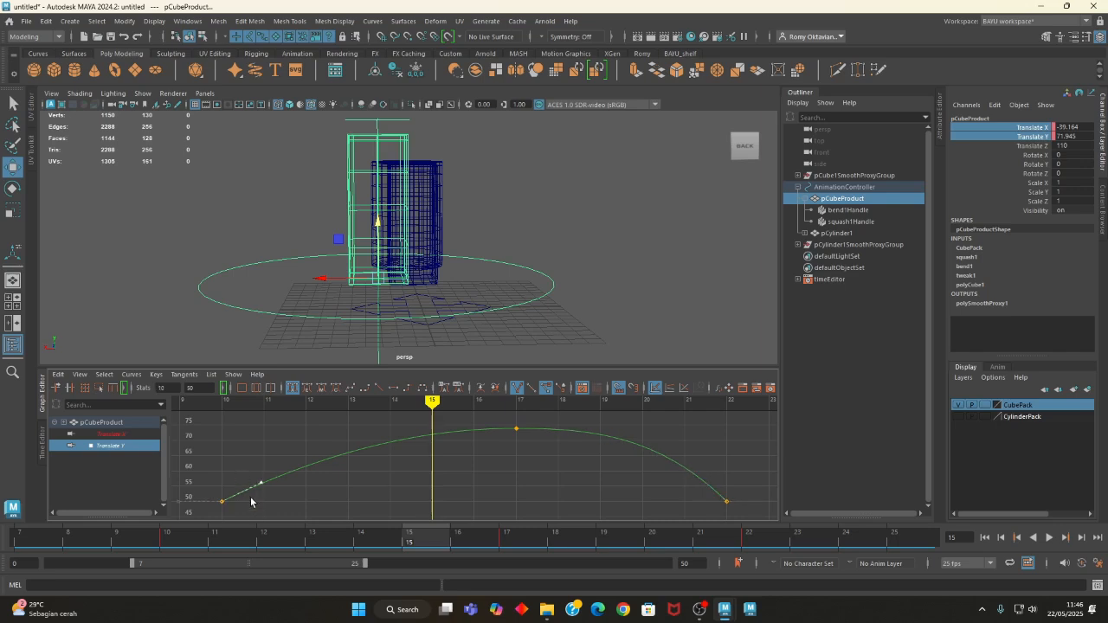
drag(250, 487, 253, 491)
click(1049, 537)
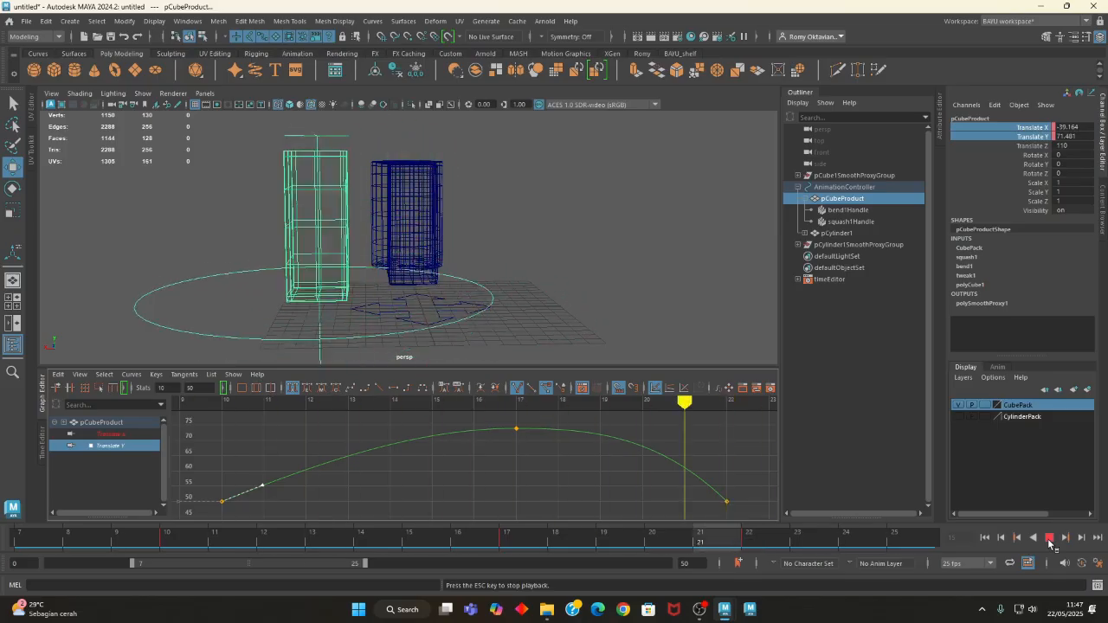
click(1049, 538)
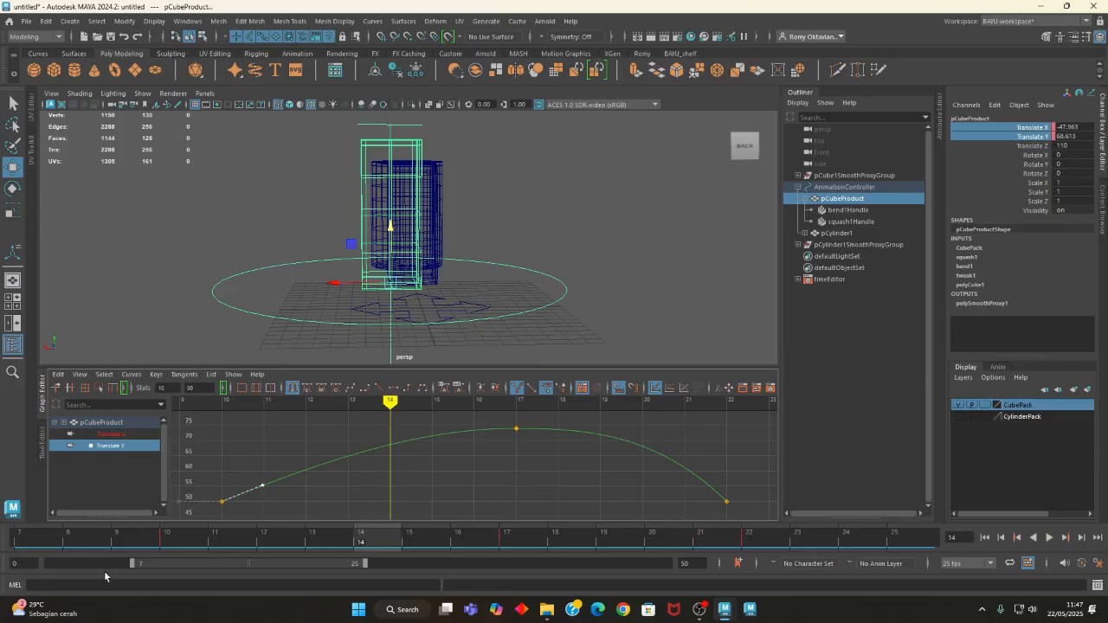
- Extend the playback range to start at frame 0 and run the animation from there, stopping at frame 3
drag(132, 563, 48, 564)
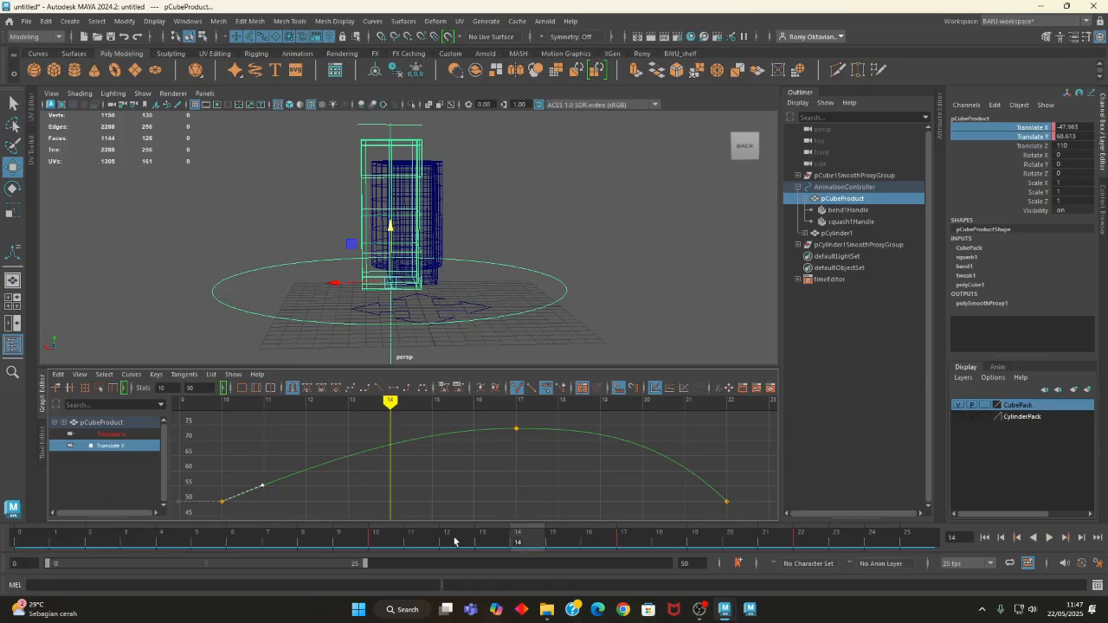
drag(490, 545, 373, 541)
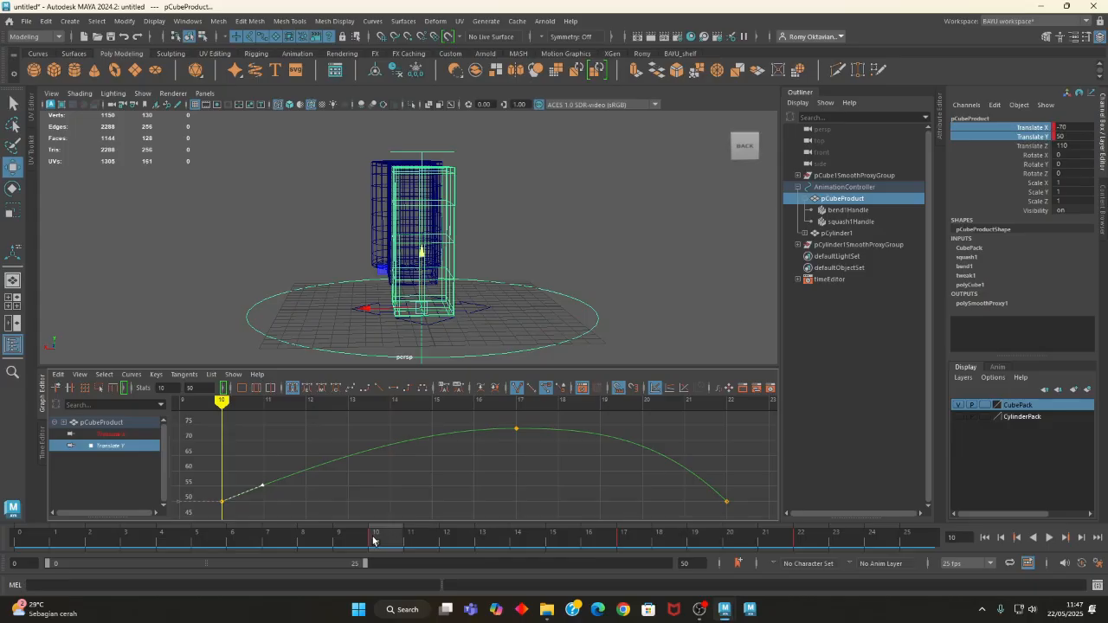
key(alt+v)
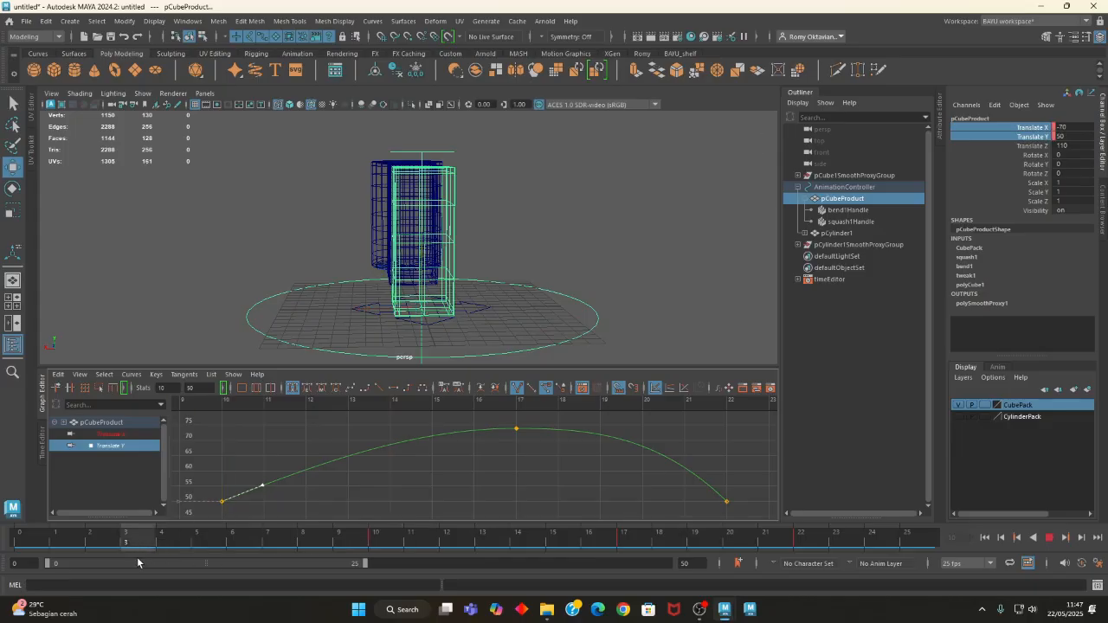
key(alt+v)
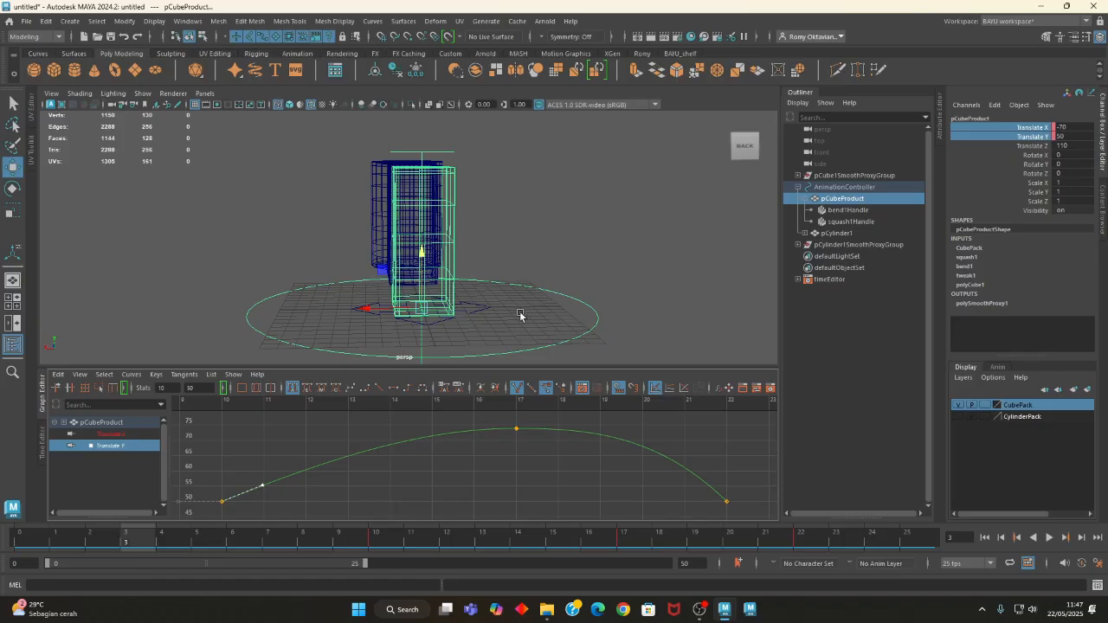
- Key the squash1 Factor of squash1Handle at 0 on frame 3
click(847, 222)
click(966, 248)
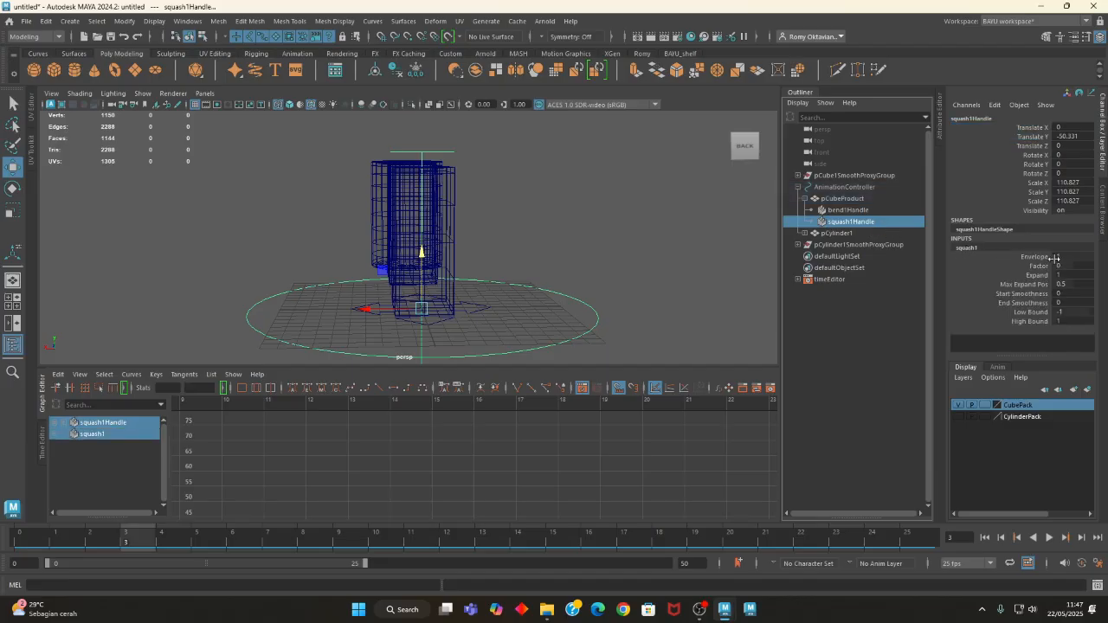
click(1035, 271)
right_click(1034, 271)
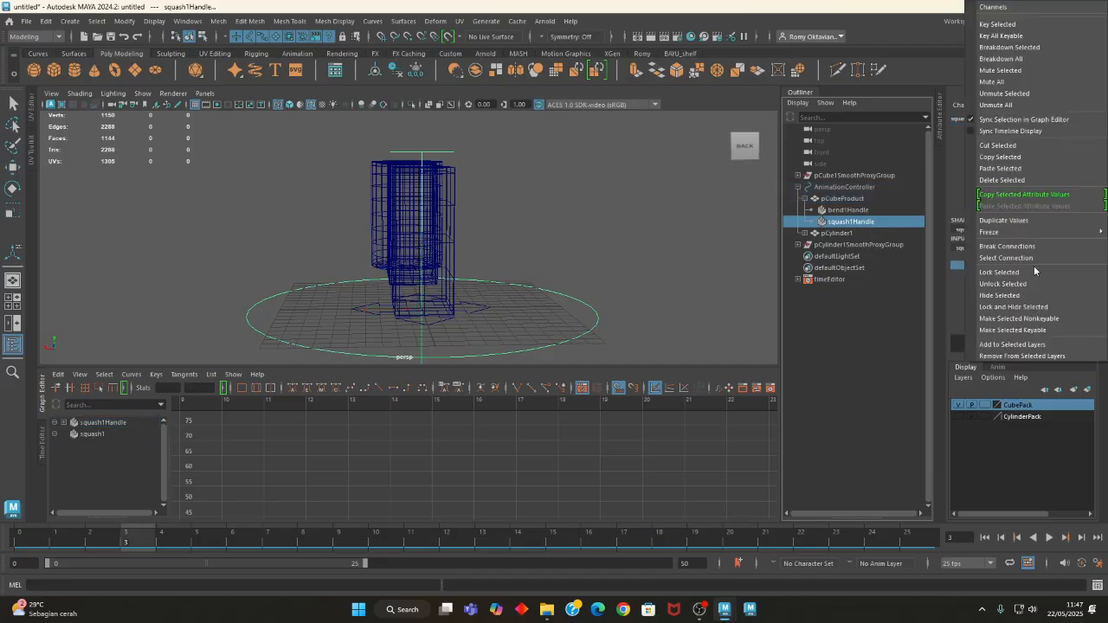
click(997, 24)
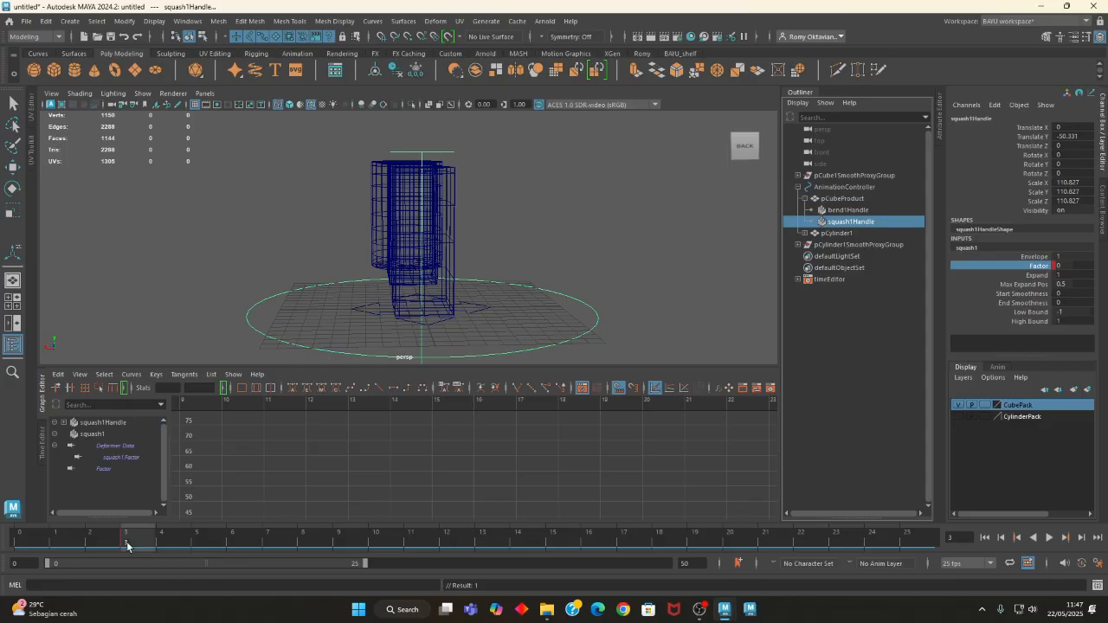
- Set the squash1 Factor to 0.1 at frame 10 and key it to stretch the box at takeoff
drag(126, 546, 375, 545)
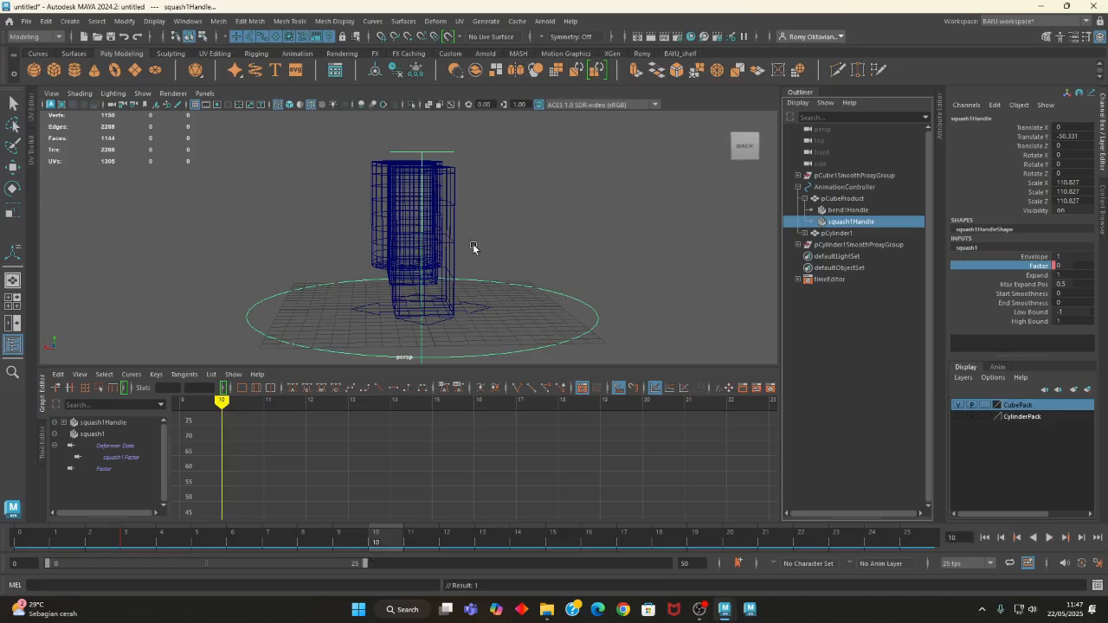
double_click(1072, 268)
key(BackSpace)
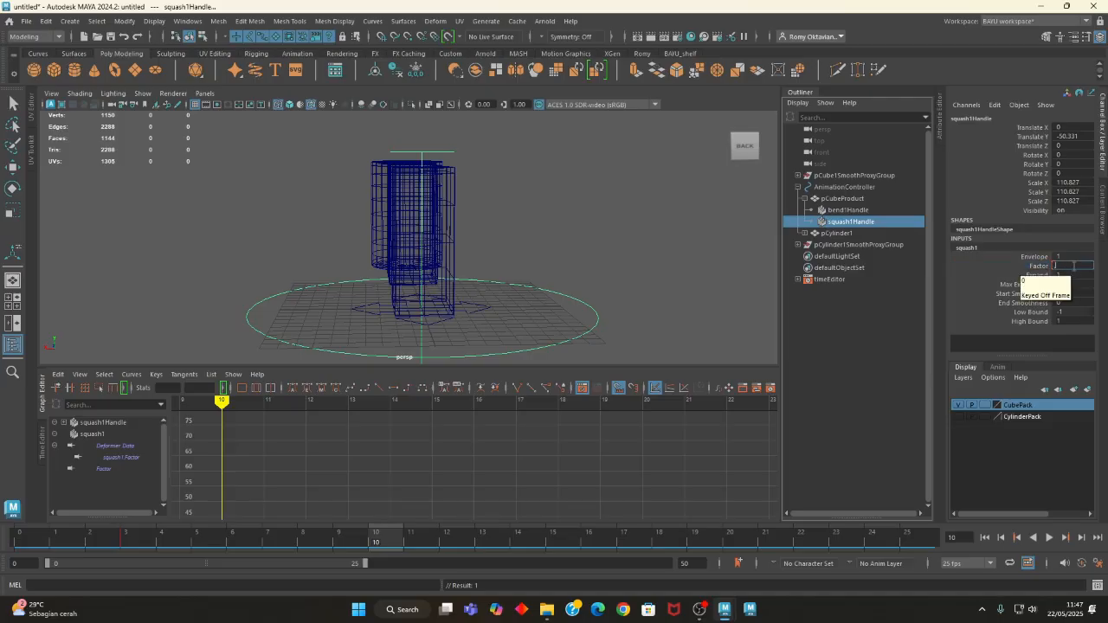
text(1)
key(Return)
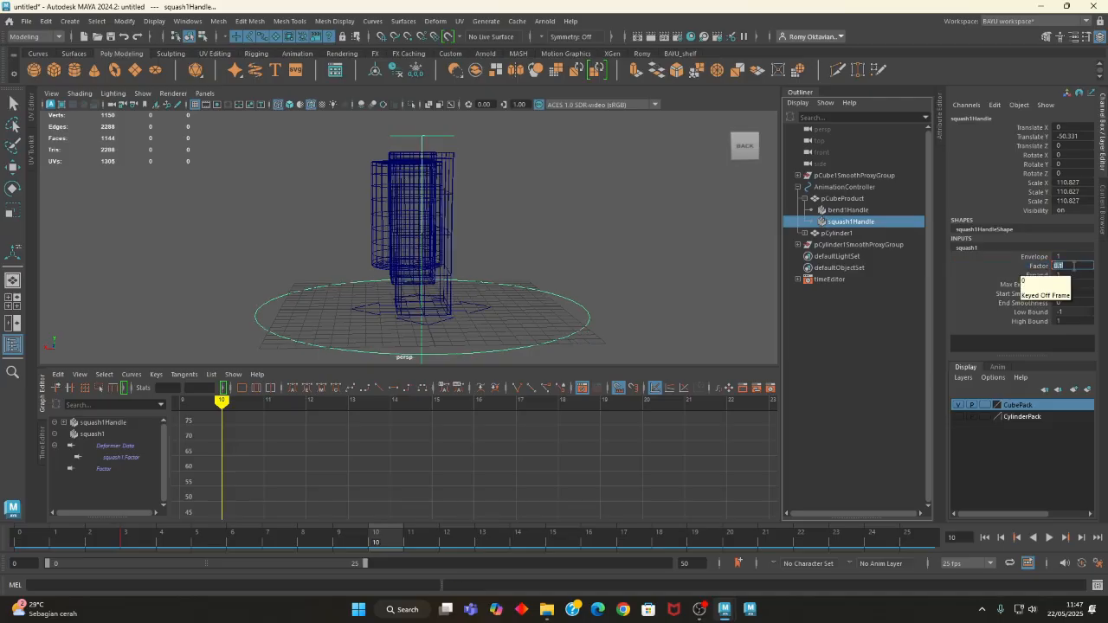
click(1041, 268)
right_click(1041, 270)
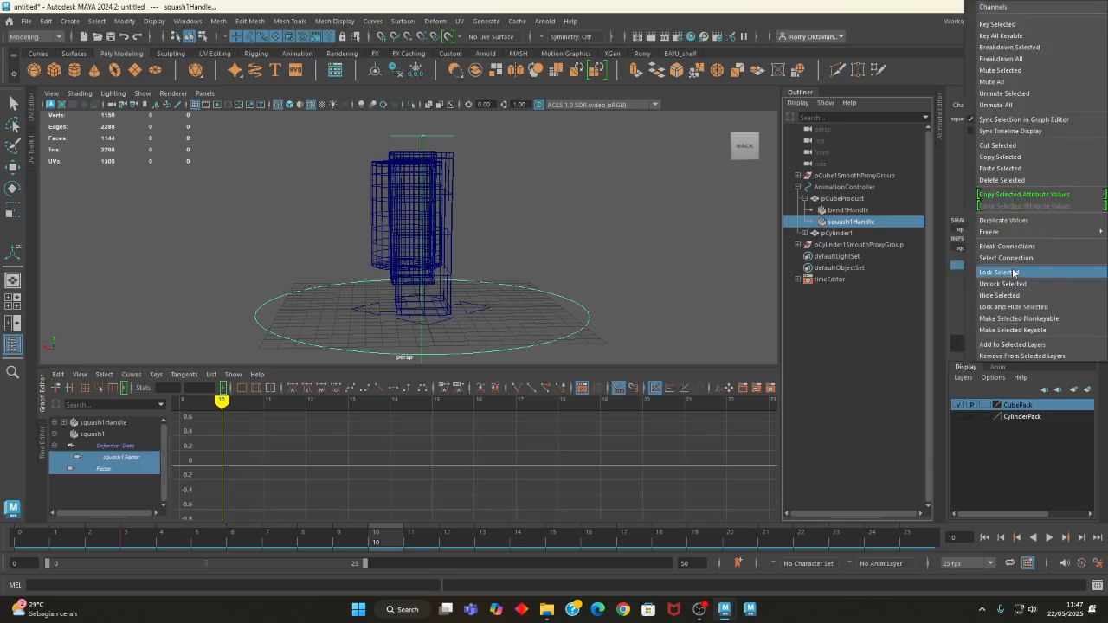
click(996, 23)
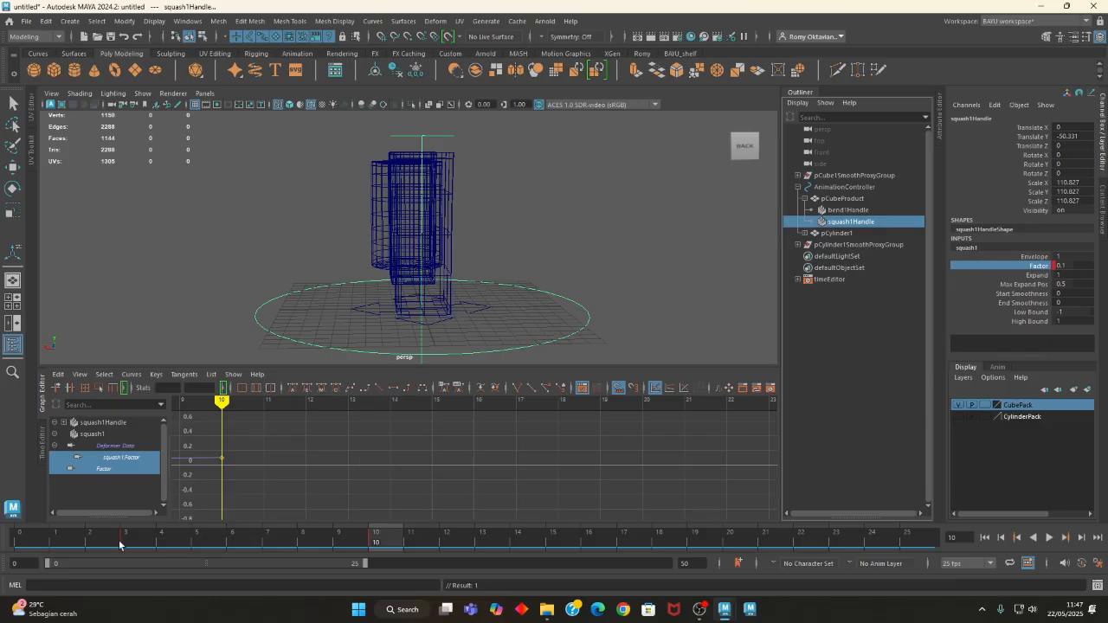
- Set the squash1 Factor to -0.2 at frame 7 and key it to squash the box before the jump
mouse_move(170, 544)
mouse_down()
mouse_move(148, 541)
mouse_move(309, 552)
mouse_move(283, 557)
mouse_up()
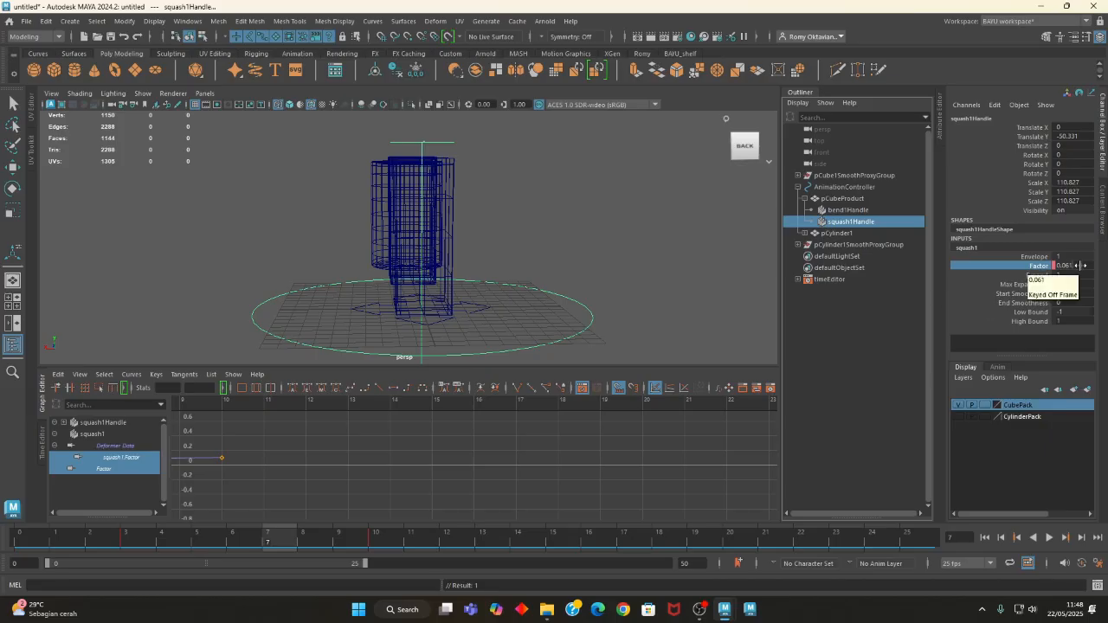
click(374, 540)
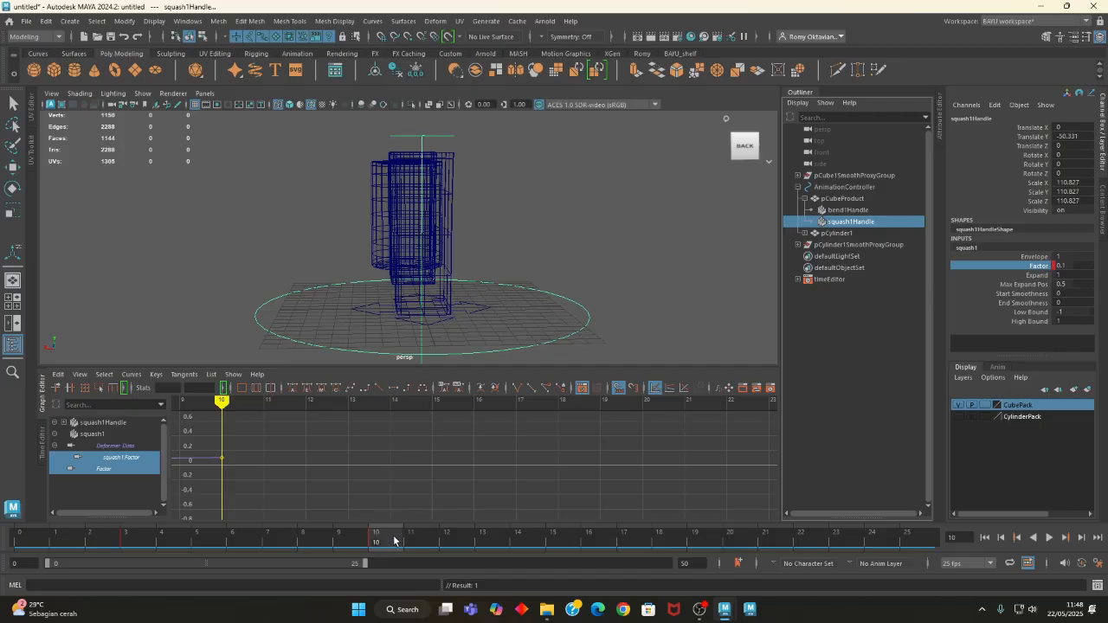
drag(377, 542, 269, 540)
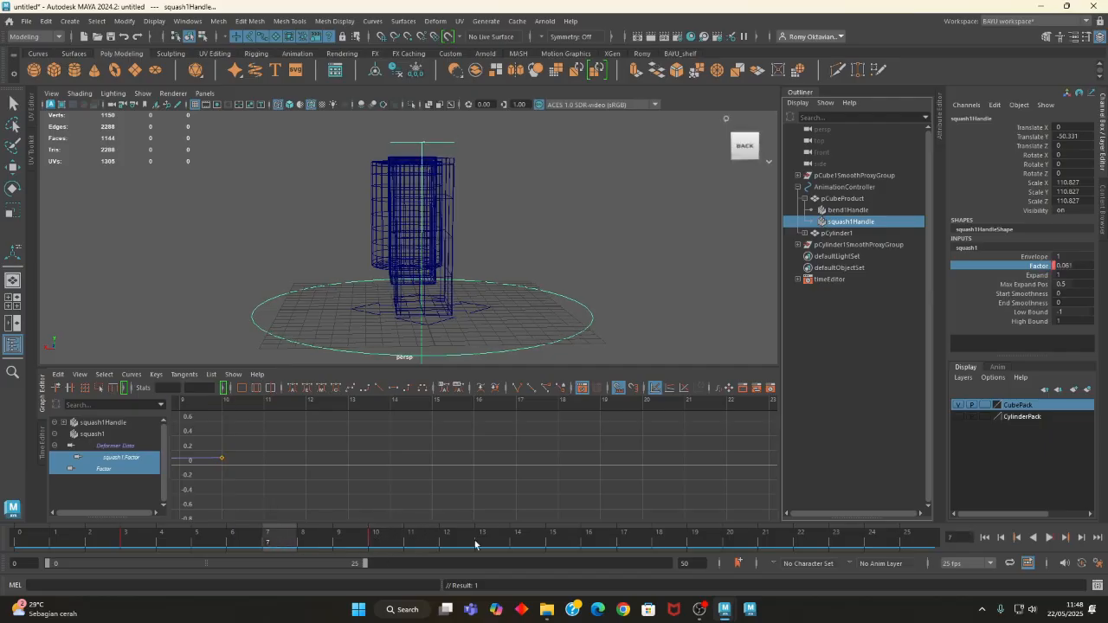
click(1081, 266)
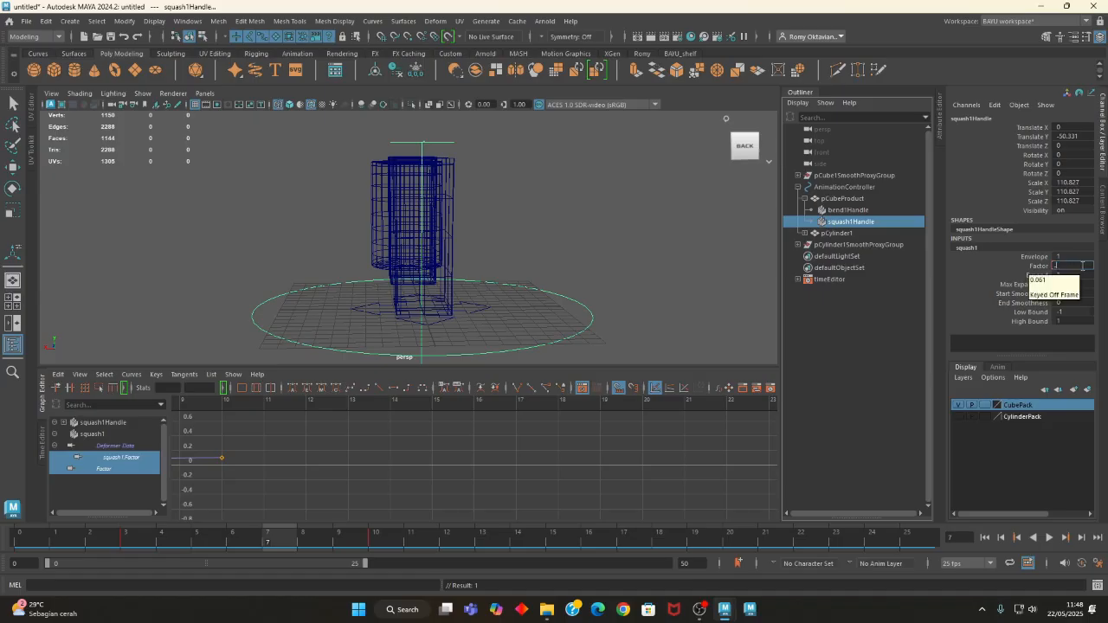
text(-.2)
key(Return)
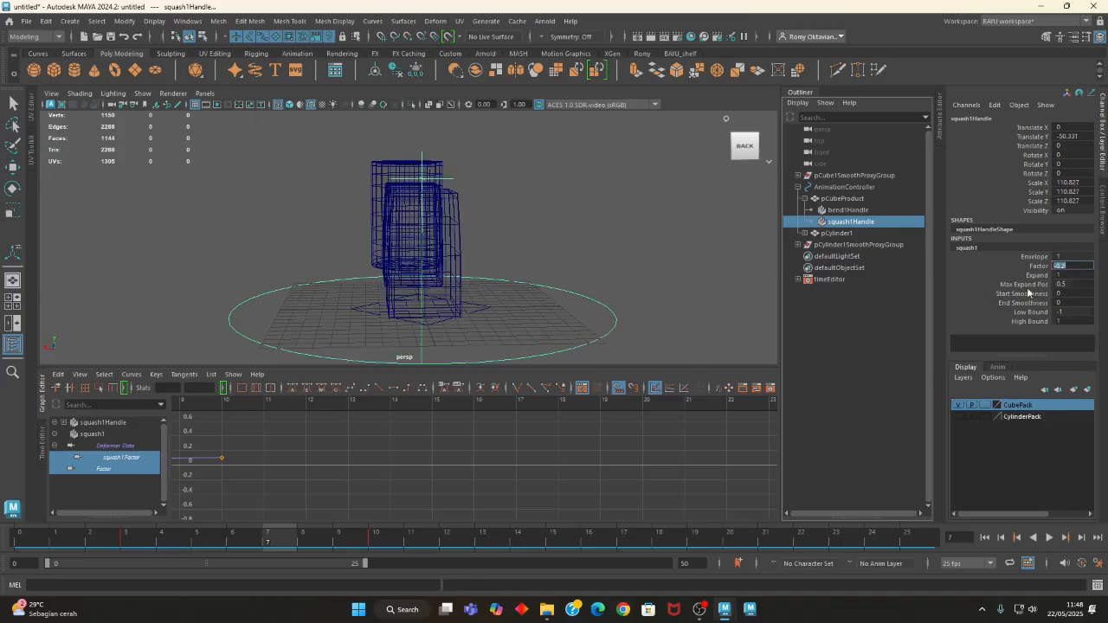
right_click(1027, 272)
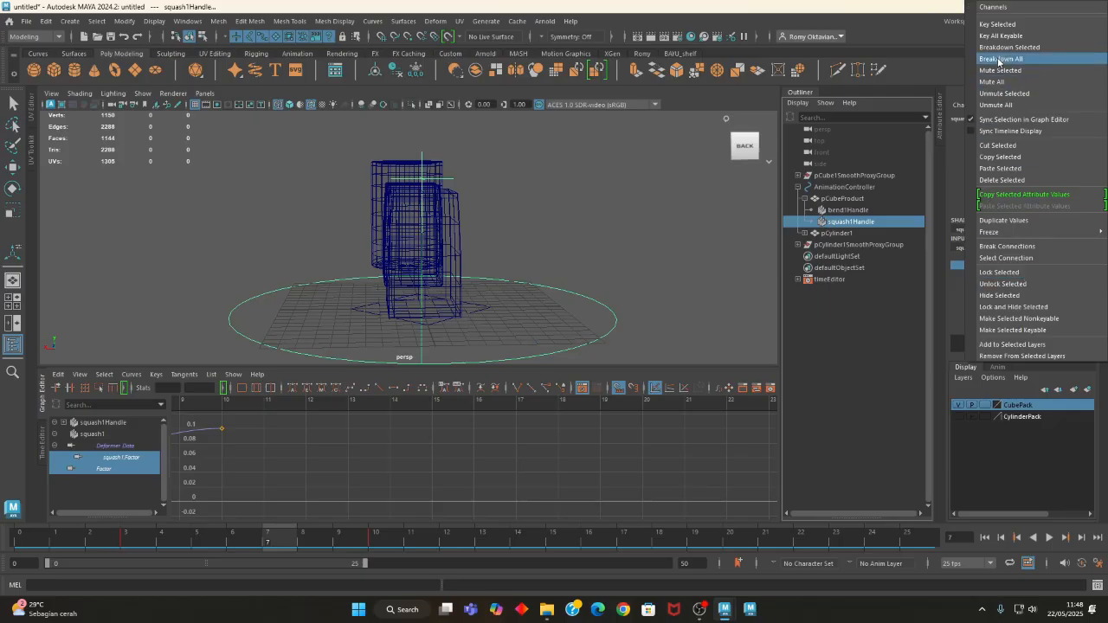
click(998, 24)
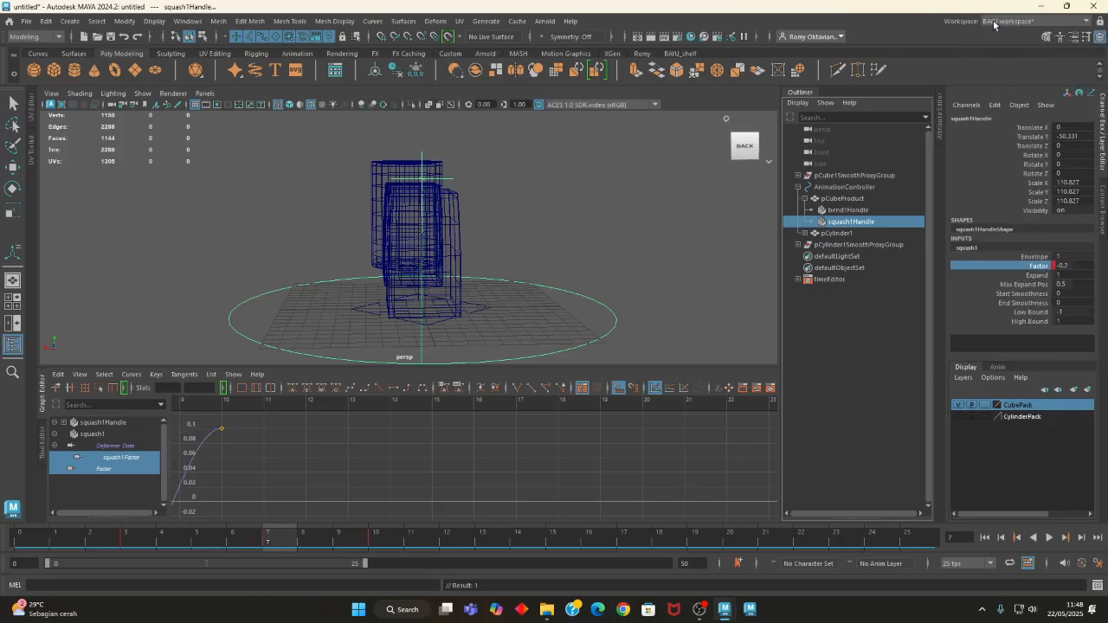
- Switch the viewport to shaded display and play the animation from the start to review the squash and stretch
click(502, 306)
alt+drag(539, 314, 509, 324)
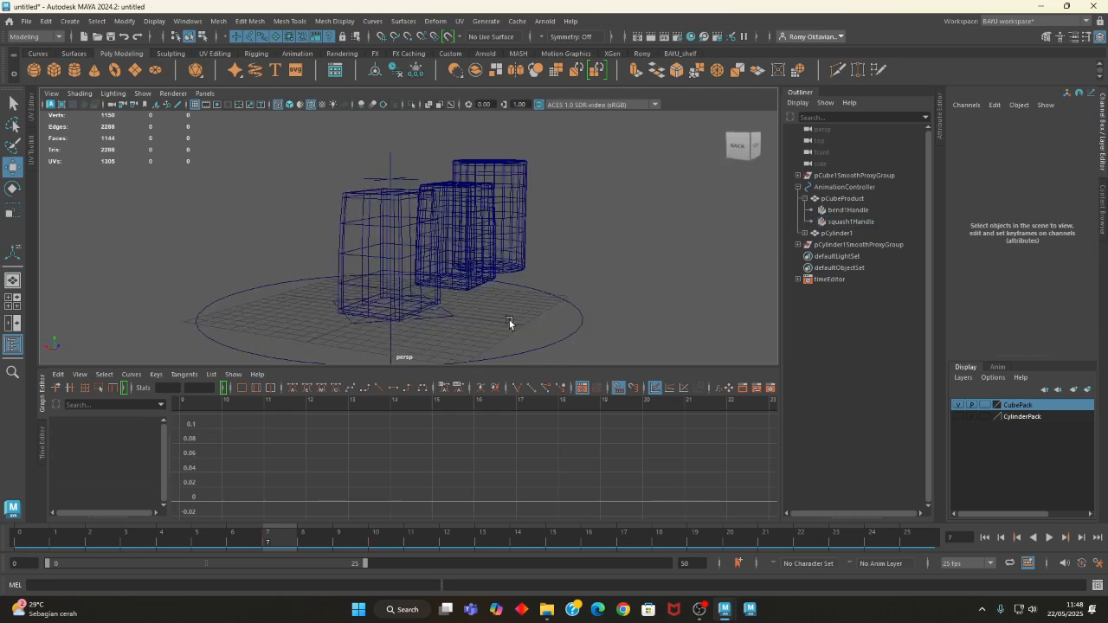
key(5)
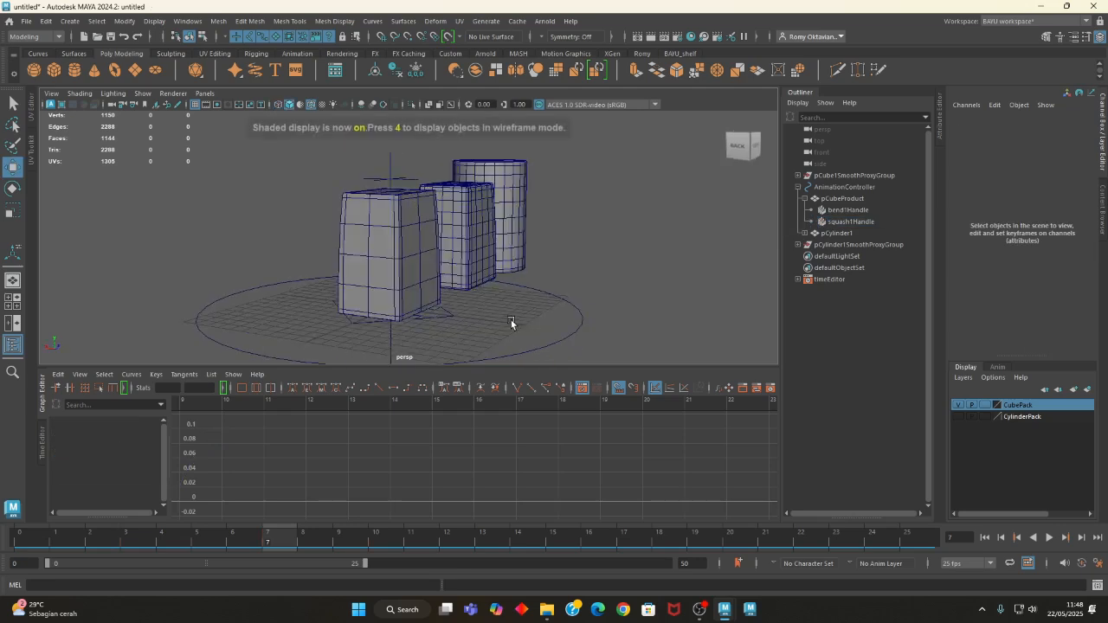
click(985, 538)
click(1049, 538)
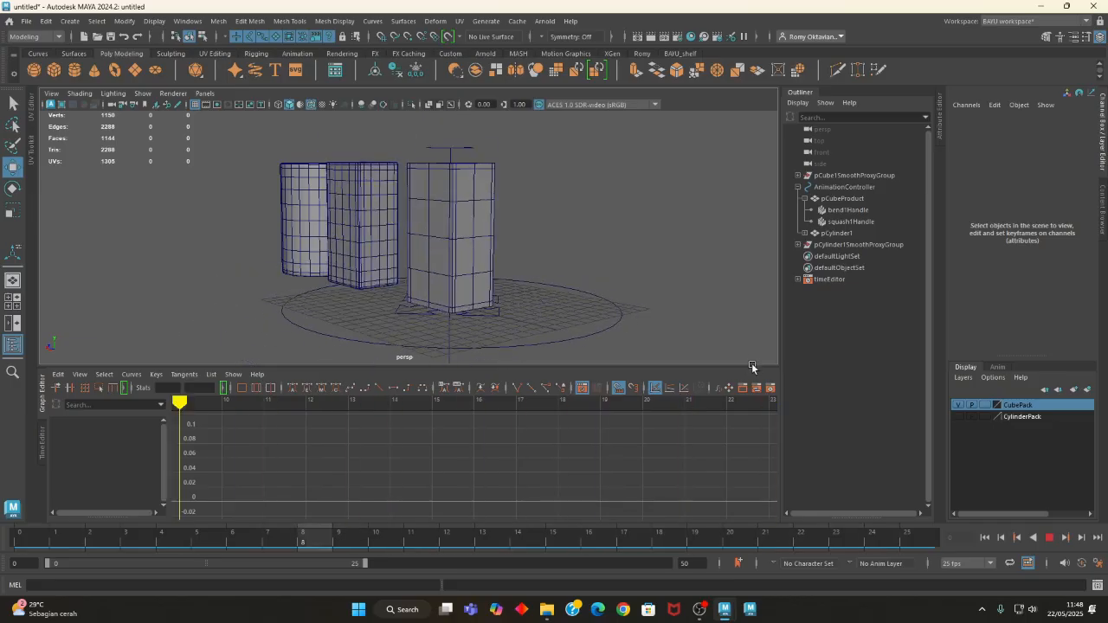
click(1050, 538)
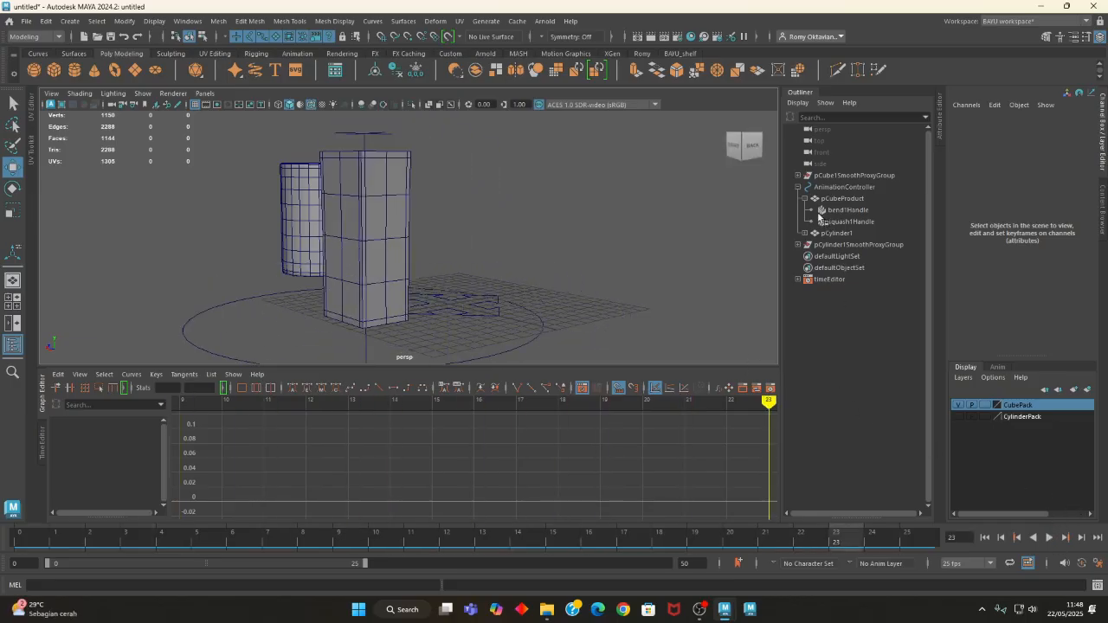
- Retime the squash1 Factor keys of squash1Handle, moving the -0.2 squash key to frame 8 and the starting 0 key to frame 5
click(858, 222)
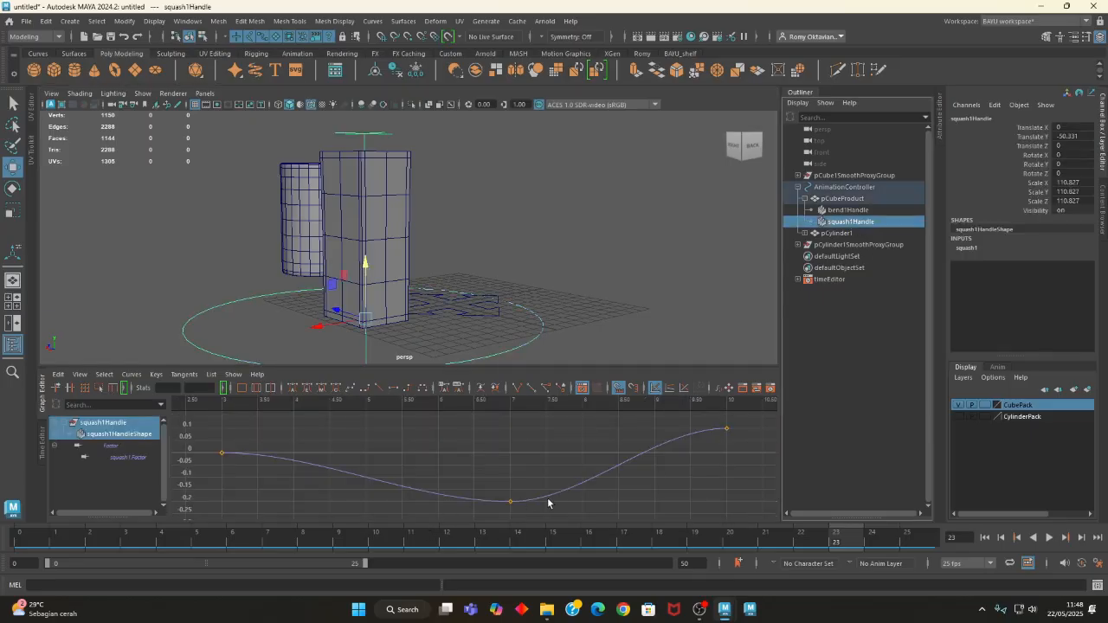
drag(500, 493, 546, 521)
double_click(167, 388)
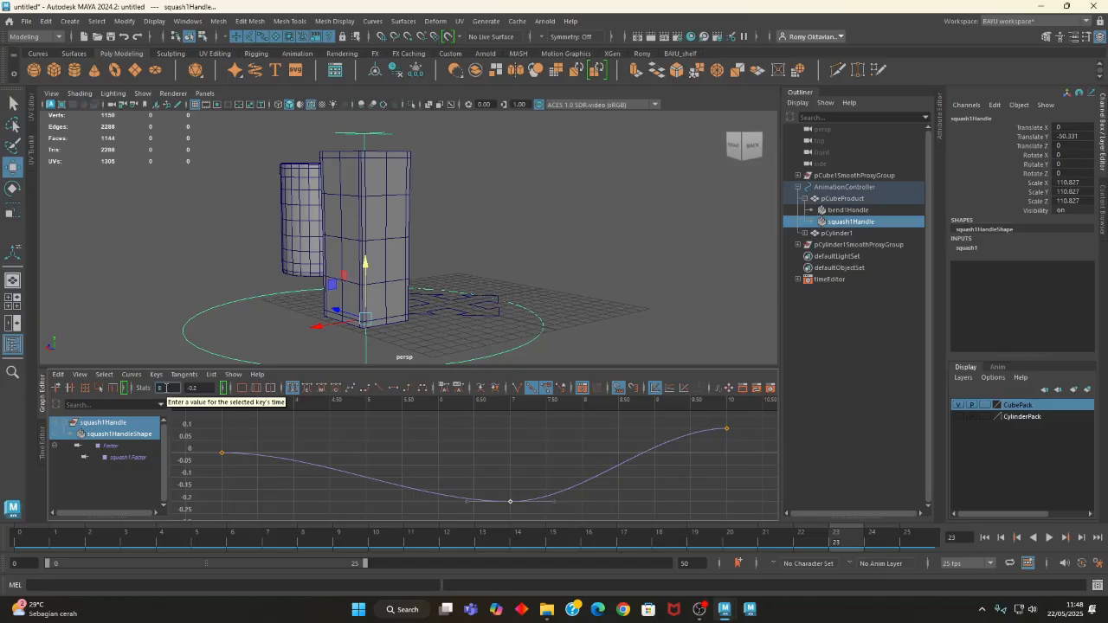
key(Return)
drag(241, 471, 243, 472)
double_click(165, 388)
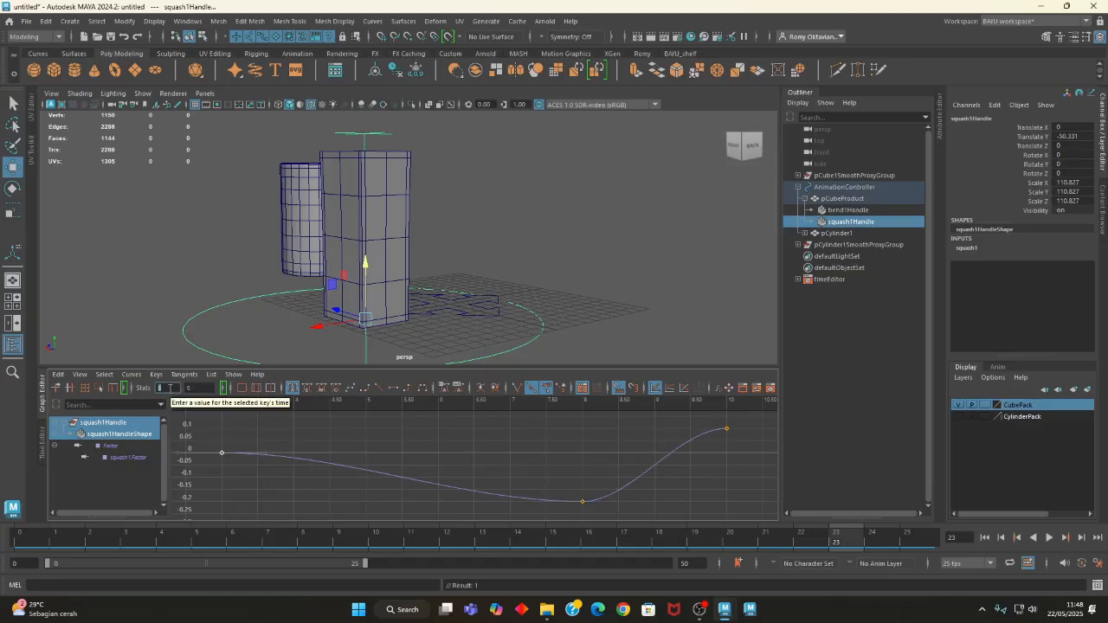
key(Return)
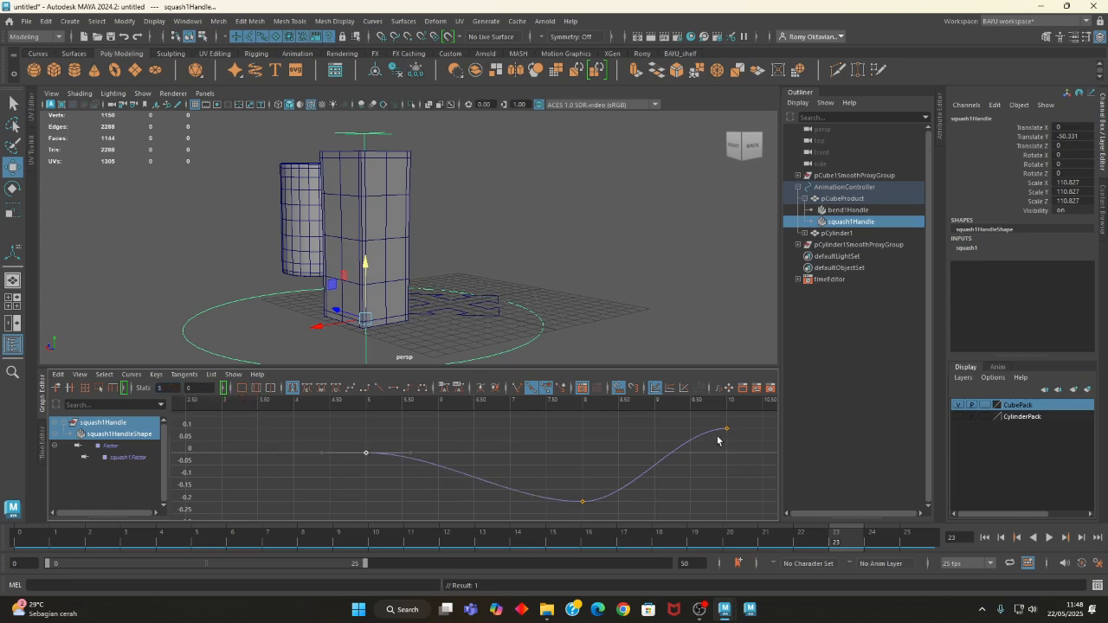
- Steepen the incoming tangent of the squash1 Factor key at frame 10 and play the animation to check the takeoff
drag(716, 422, 727, 429)
drag(695, 425, 714, 454)
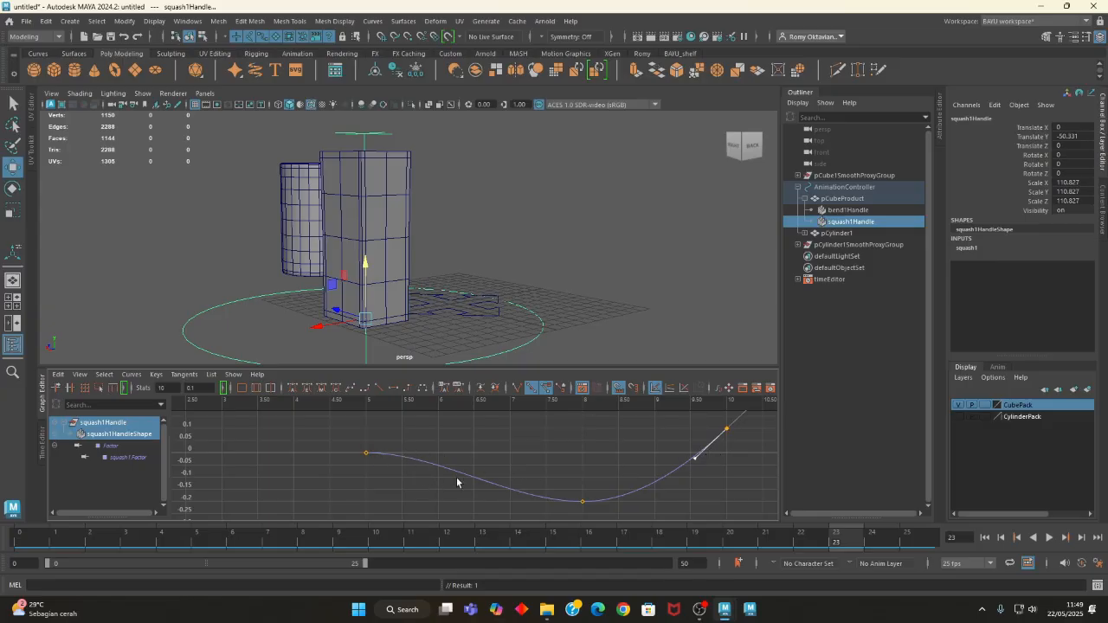
click(1049, 538)
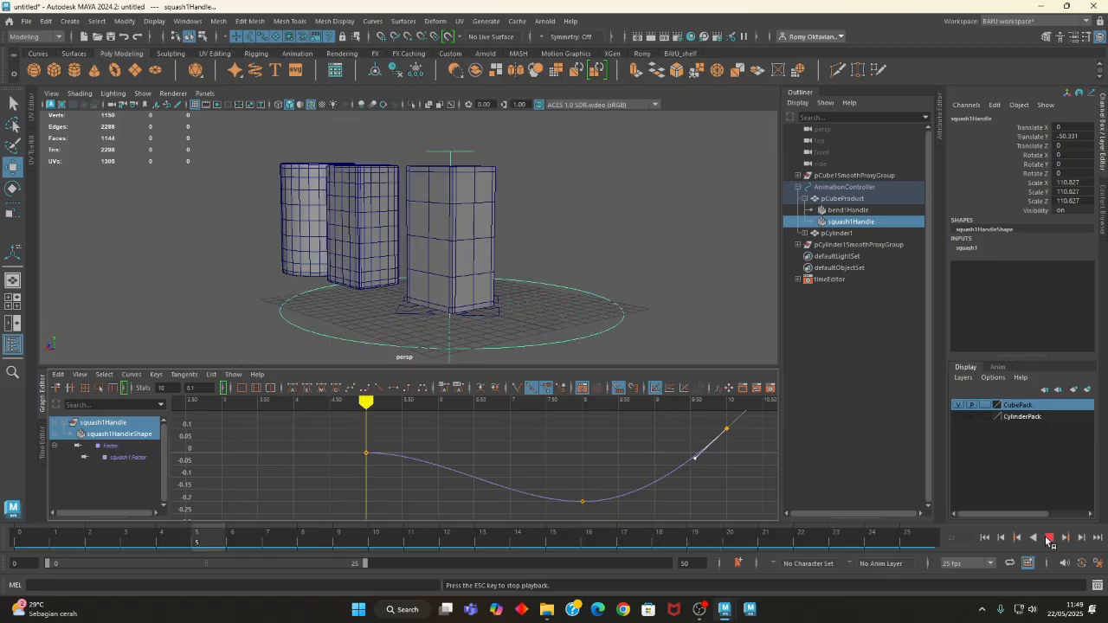
click(1049, 538)
- Set the squash1 Factor key at frame 8 to -0.3 for a stronger squash before the jump
drag(567, 495, 623, 524)
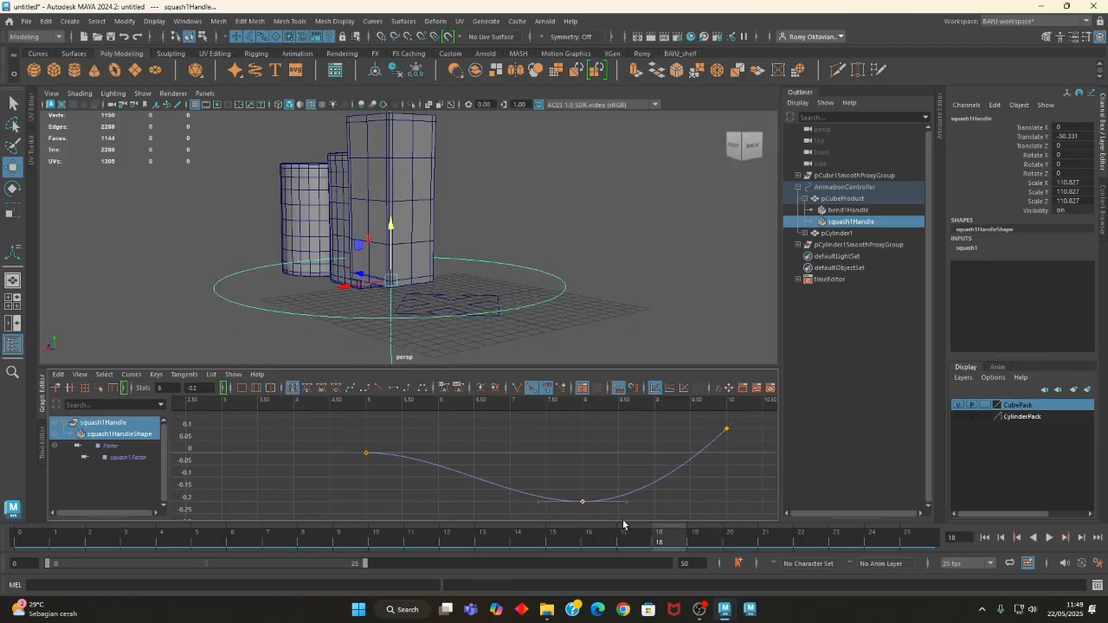
click(201, 388)
key(BackSpace)
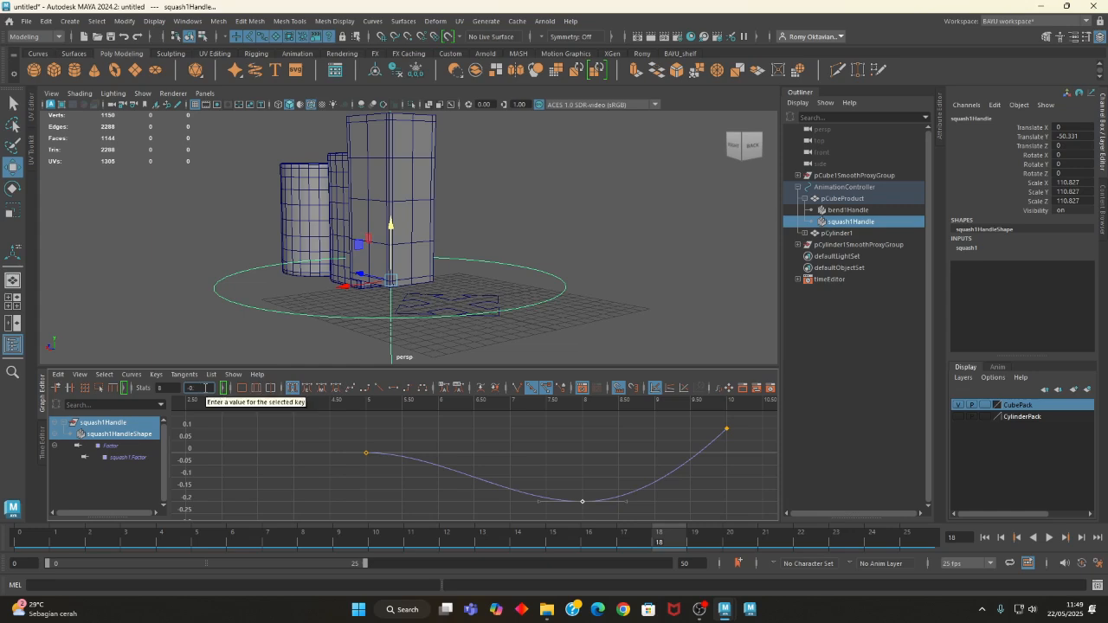
text(3)
key(Return)
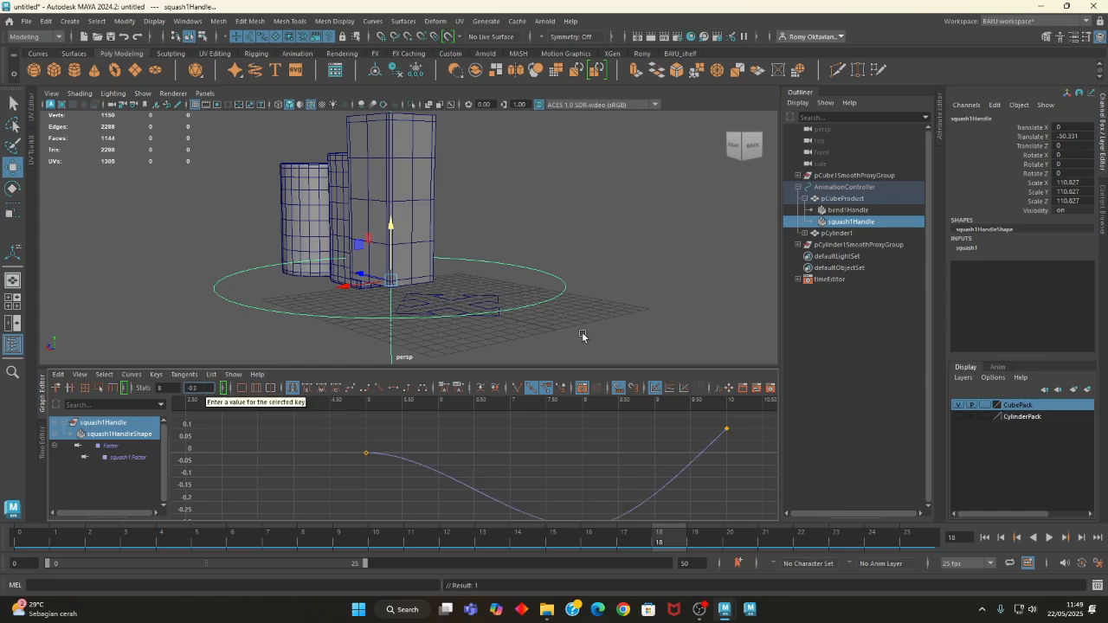
right_click(517, 482)
key(a)
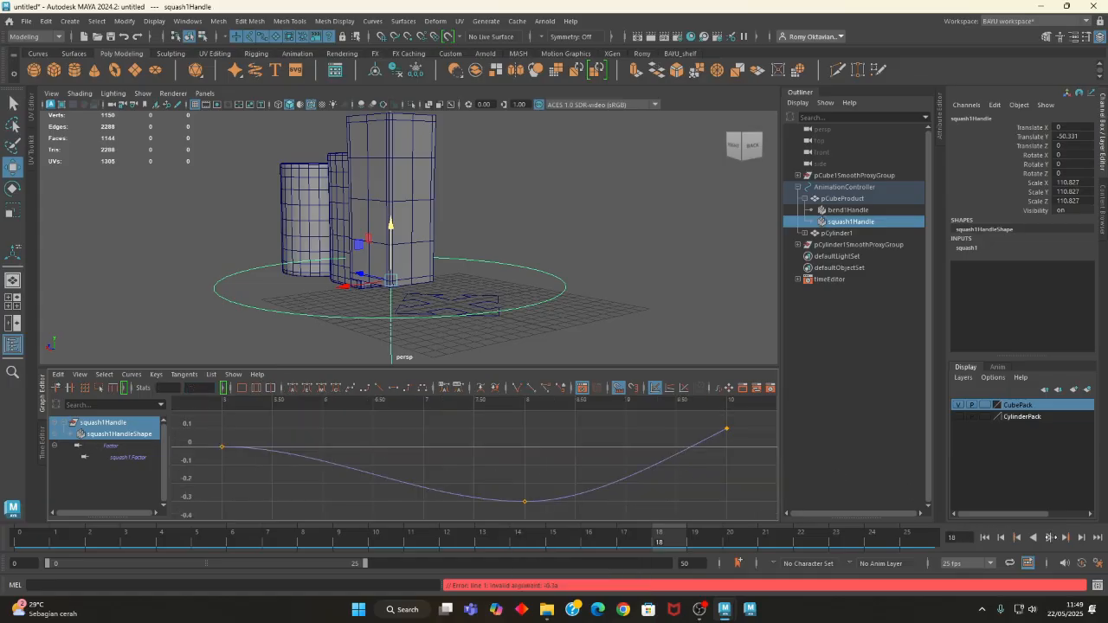
- Play the animation to review the stronger squash, stop it and return to frame 0
click(1049, 536)
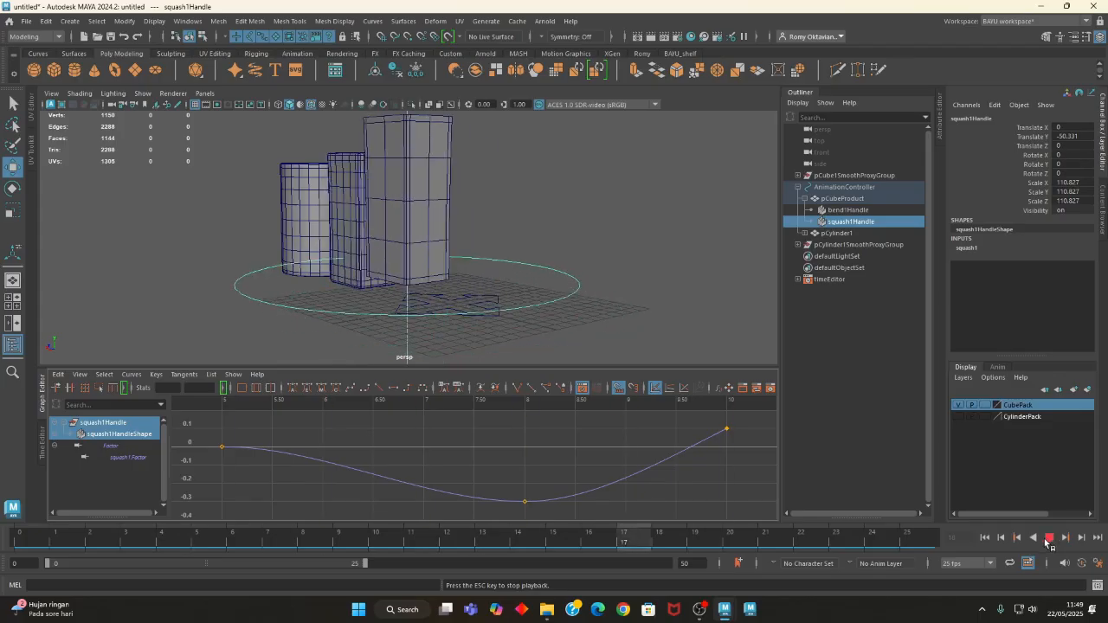
click(1048, 538)
click(984, 537)
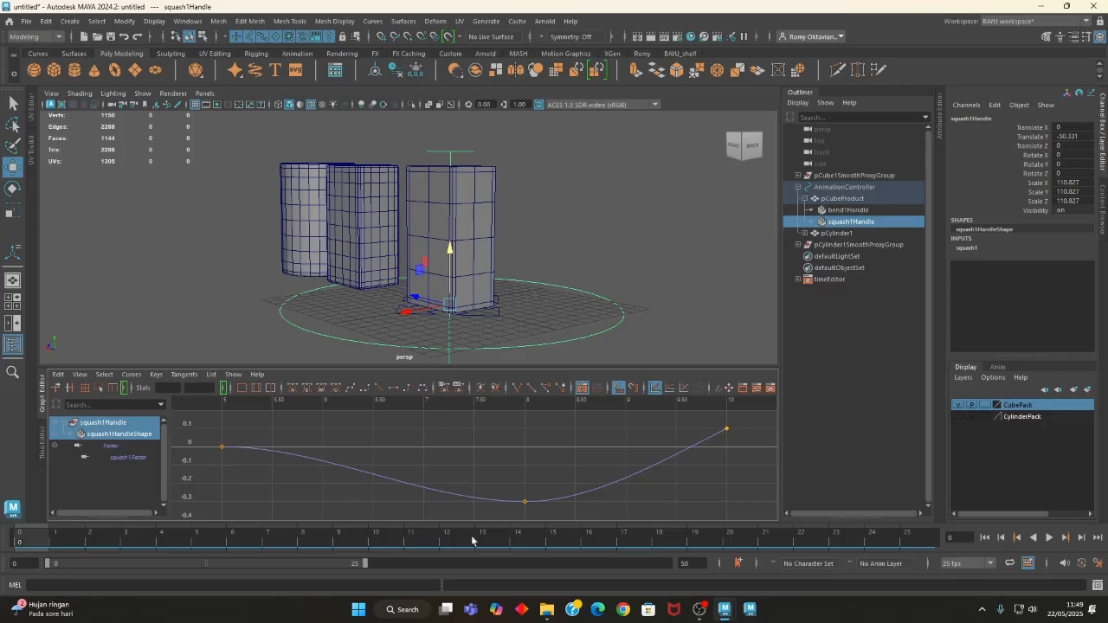
- Extend the playback range to frame 33 and go to pCubeProduct's landing key at frame 22
click(477, 219)
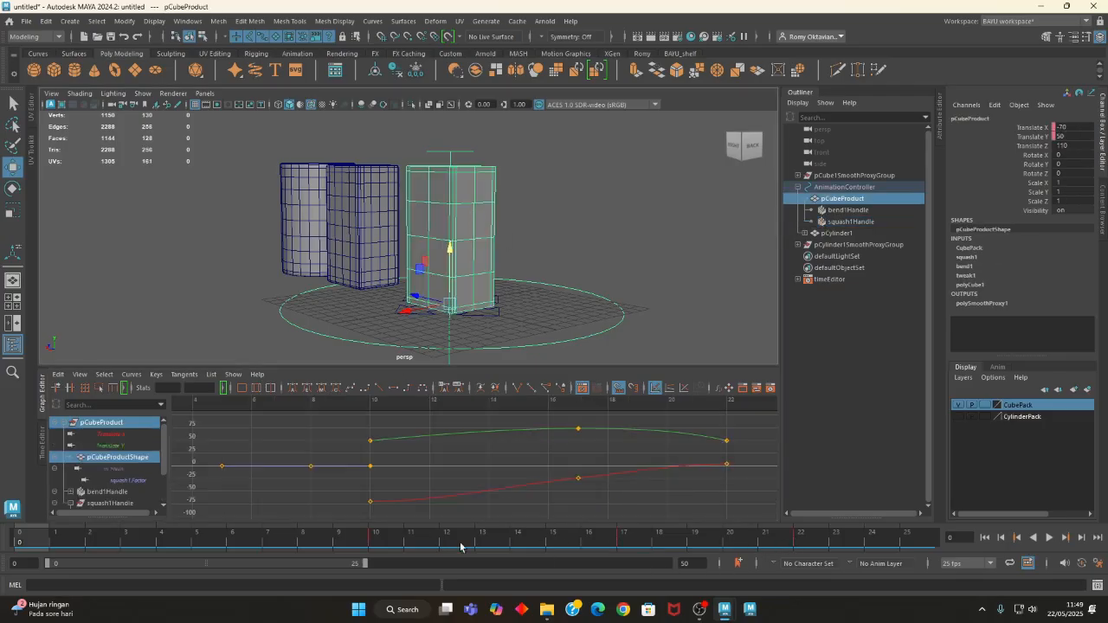
drag(366, 563, 462, 564)
click(614, 543)
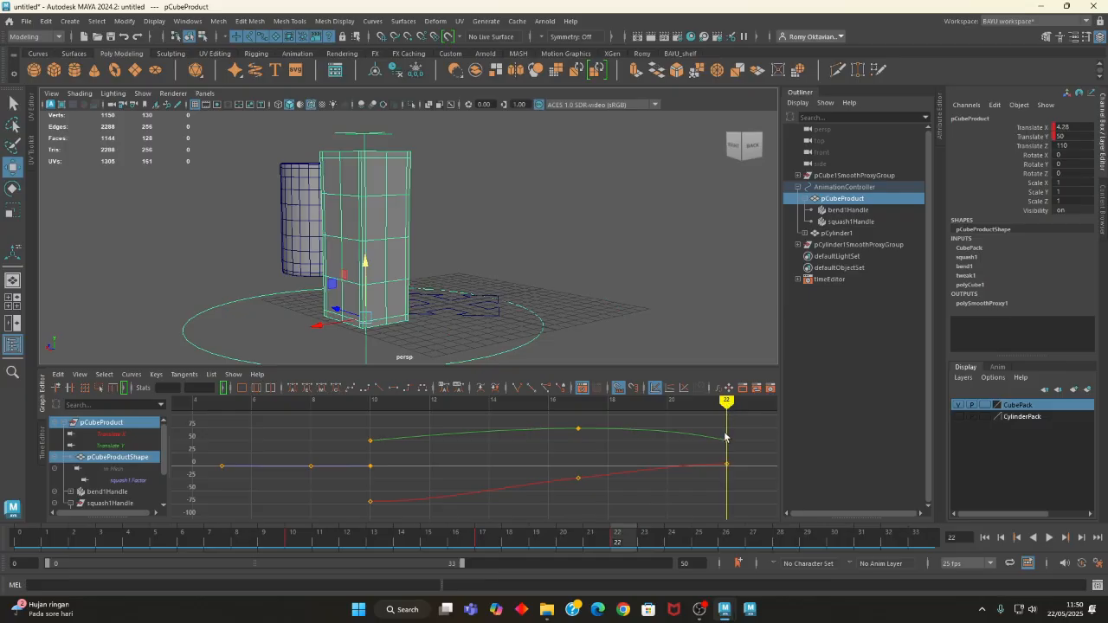
- Key the squash1 Factor of squash1Handle at 0.1 on frame 22 to keep the box stretched until landing
mouse_move(476, 334)
alt+mouse_down()
mouse_move(424, 331)
mouse_move(471, 336)
alt+mouse_up()
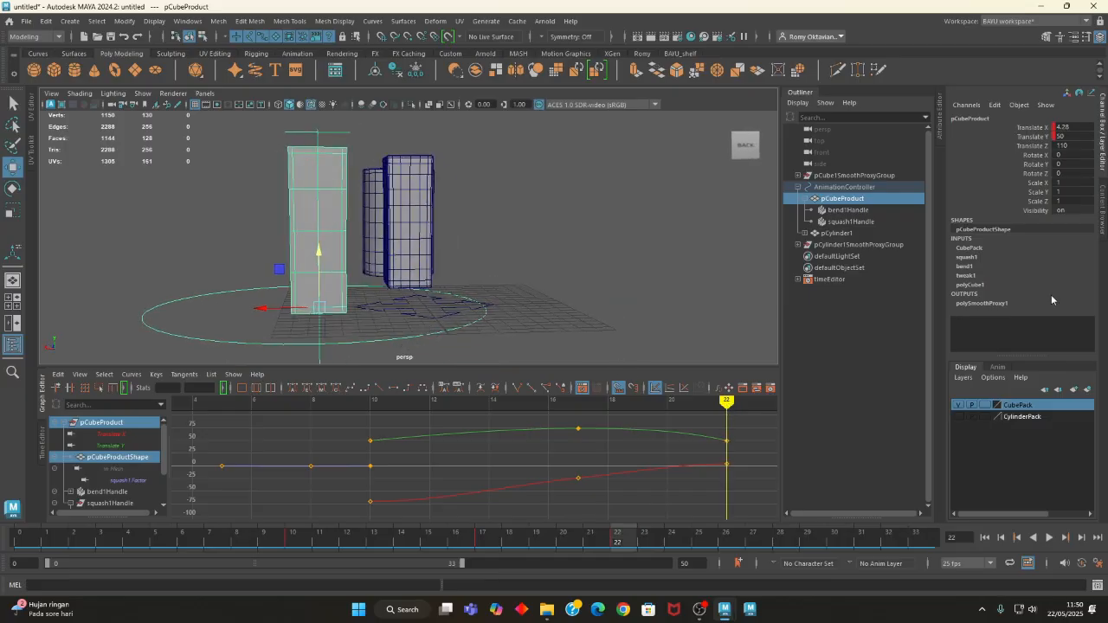
click(834, 223)
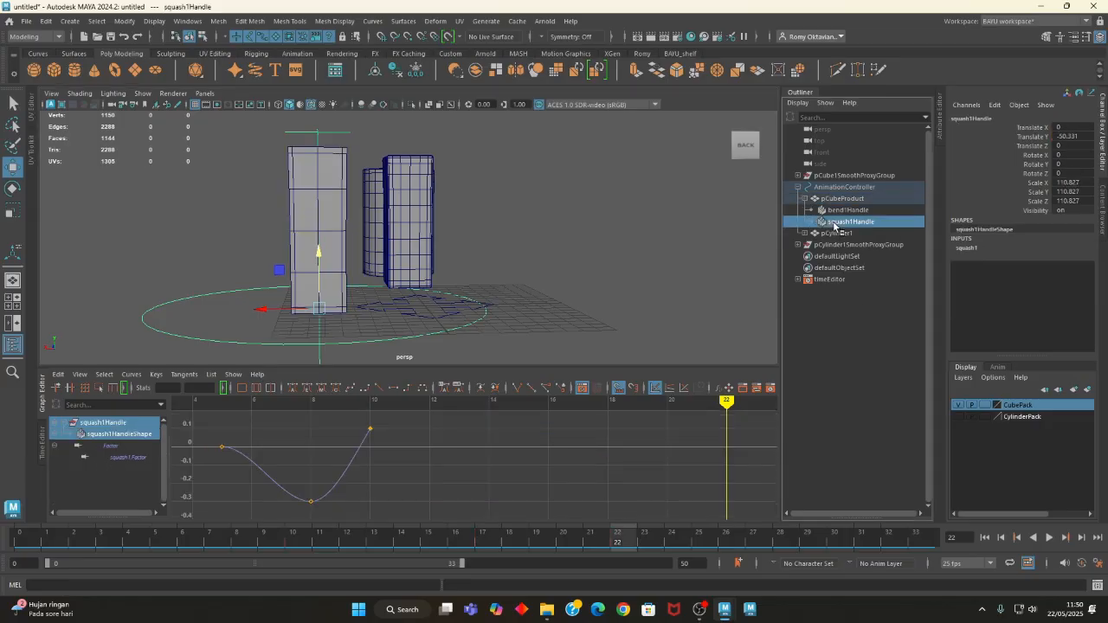
click(966, 248)
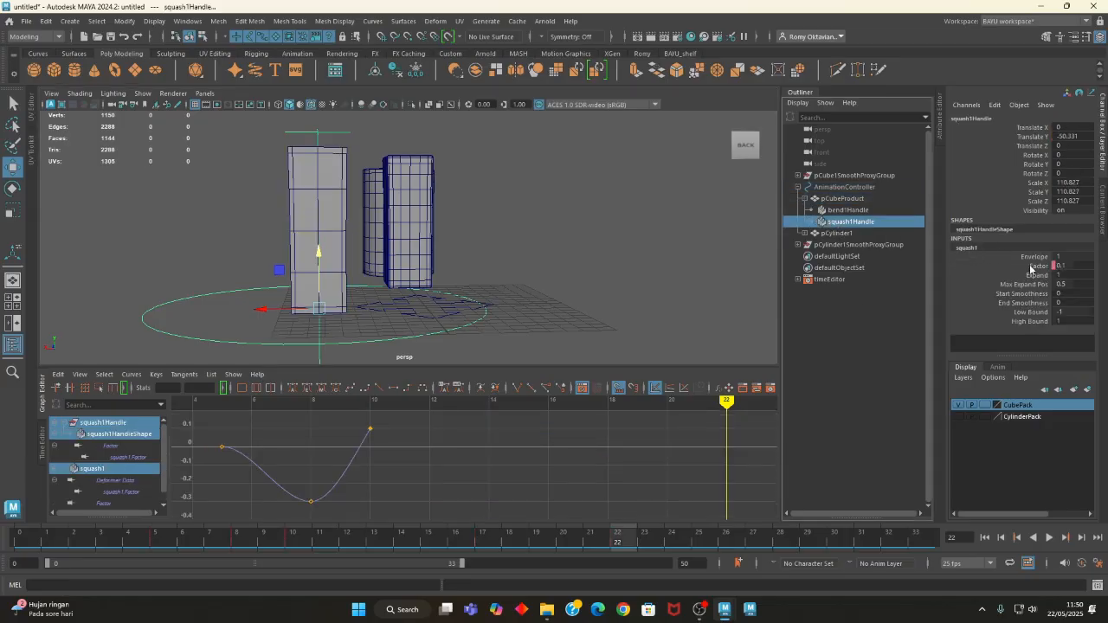
click(1030, 268)
right_click(1030, 270)
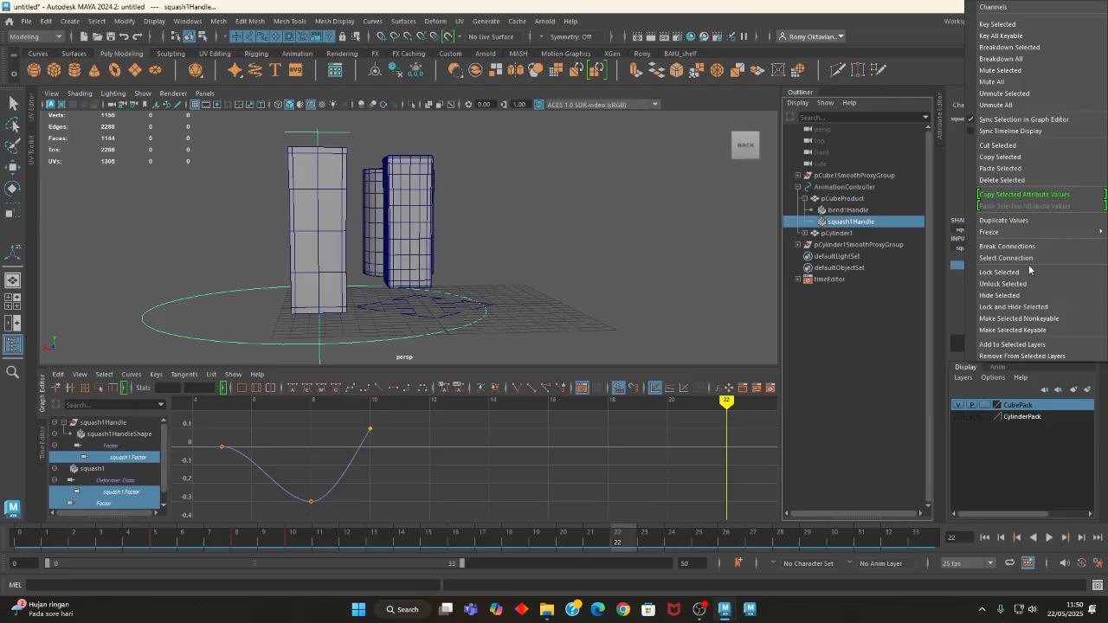
click(1003, 25)
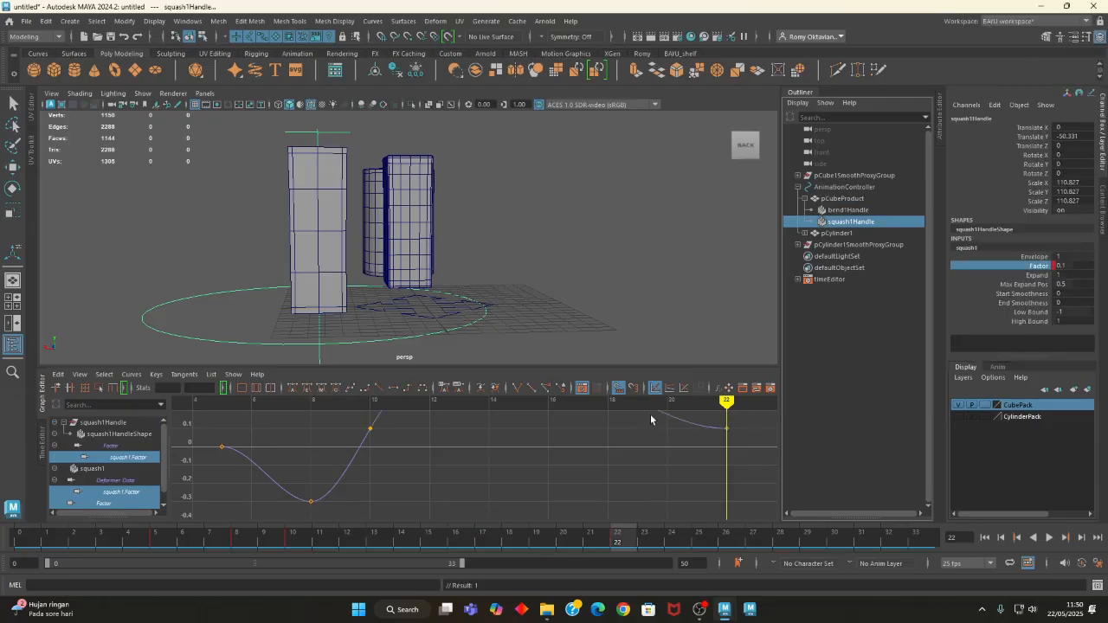
key(f)
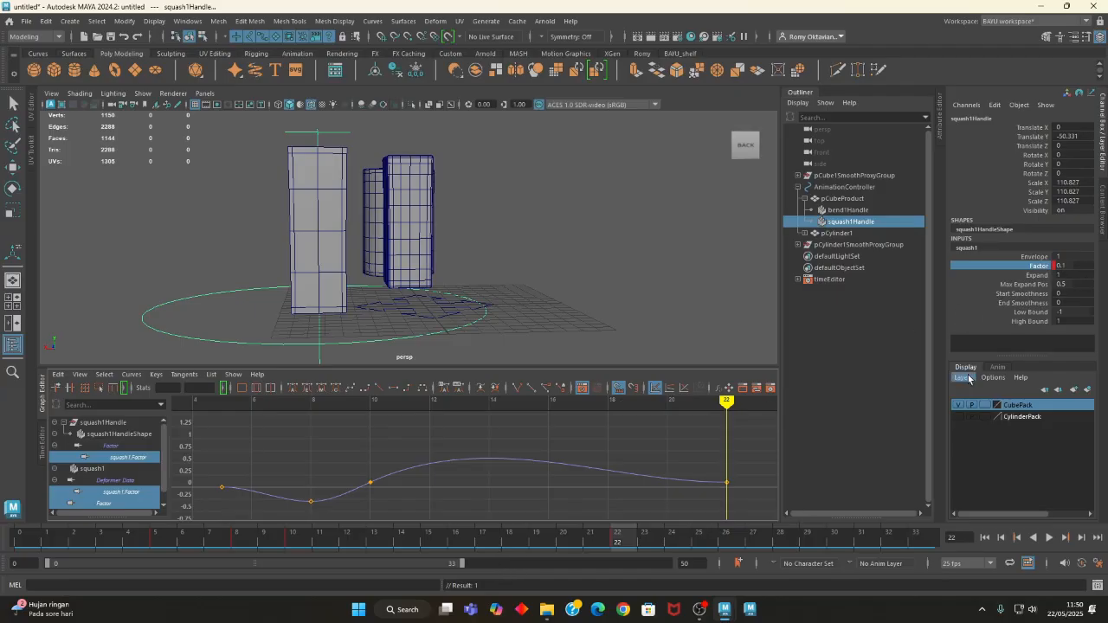
- Set the squash1 Factor to -0.3 at frame 25 and key it to squash the box on landing
key(alt+v)
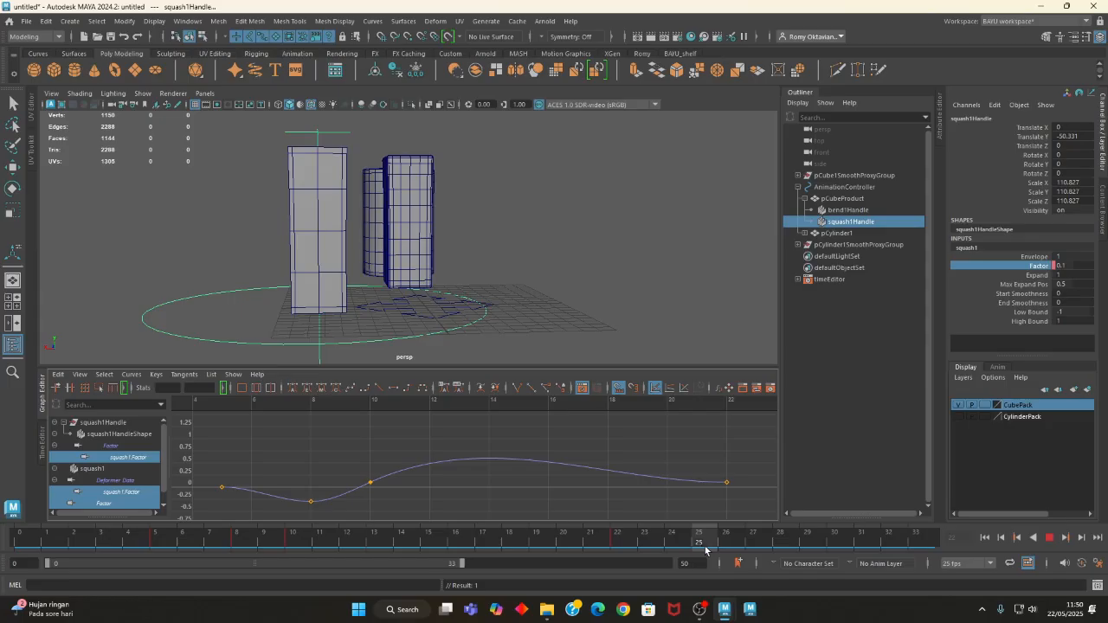
key(alt+v)
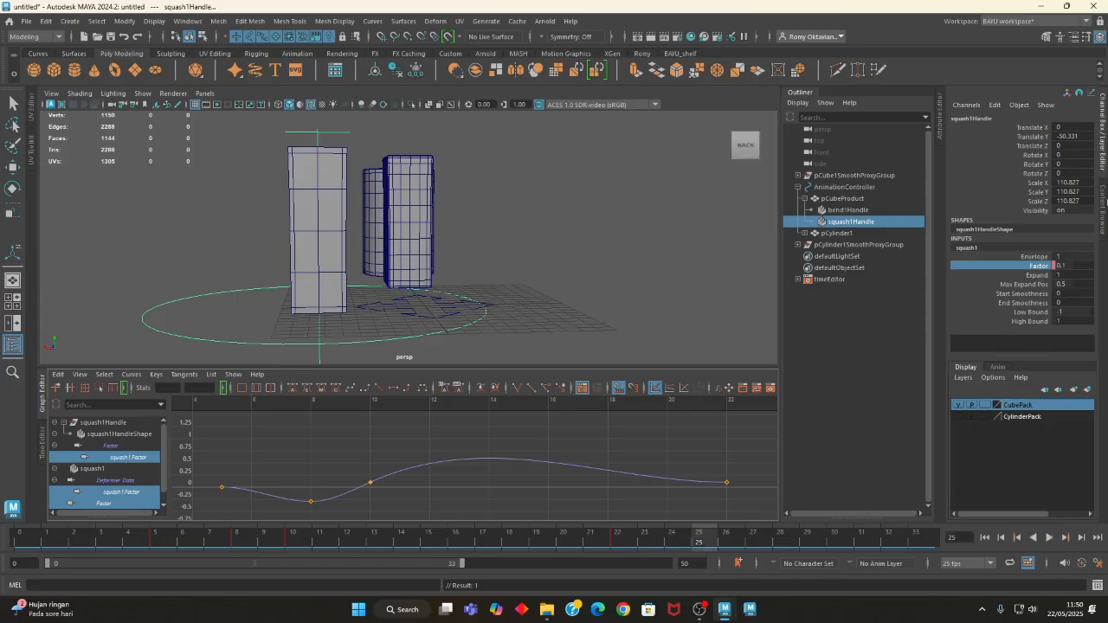
click(1069, 265)
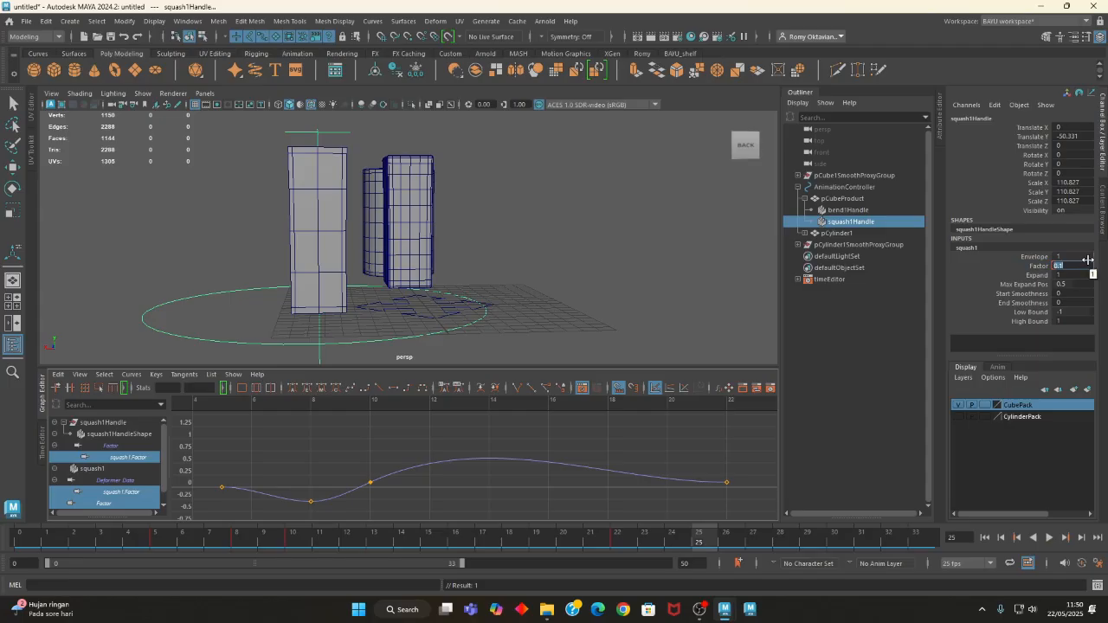
text(-0.3)
key(Return)
click(1034, 267)
right_click(1033, 267)
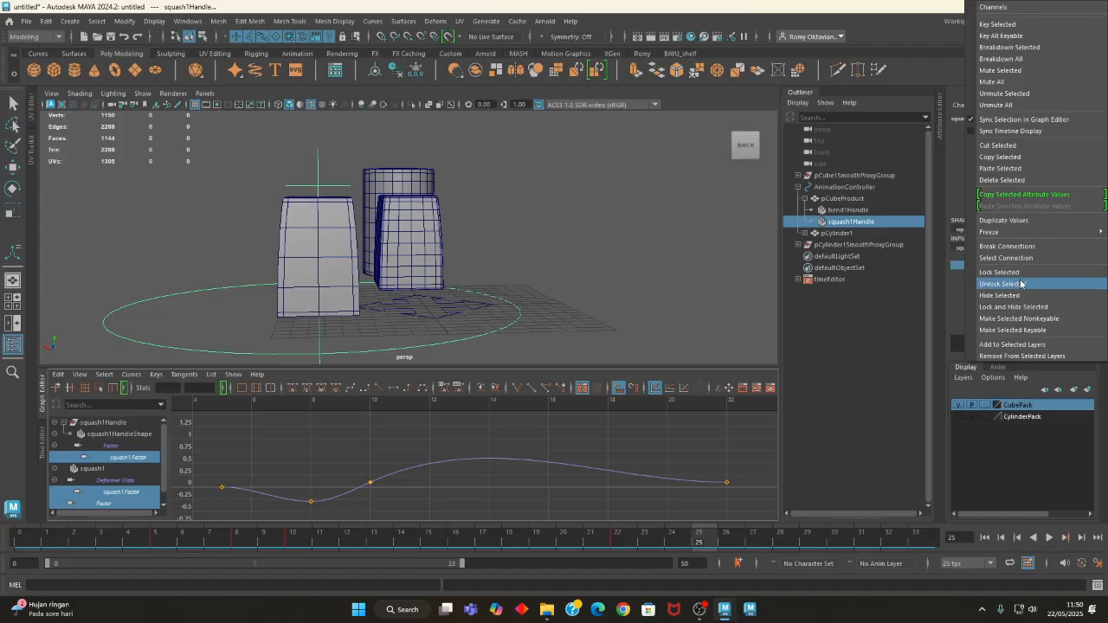
click(999, 24)
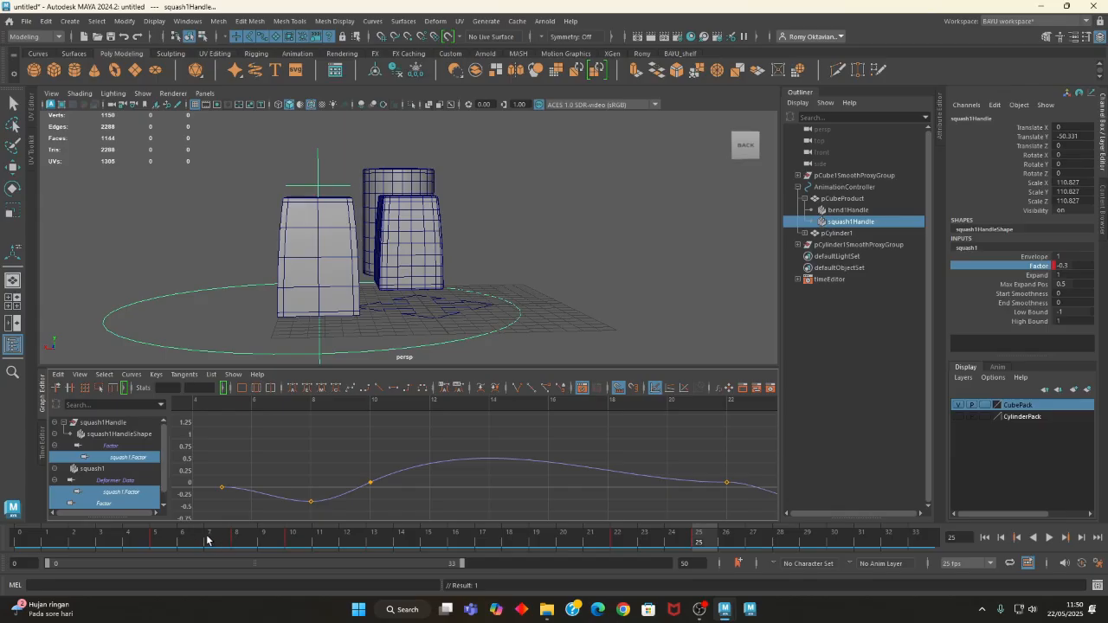
- Set the squash1 Factor to 0 at frame 28 and key it so the box recovers its shape
key(alt+v)
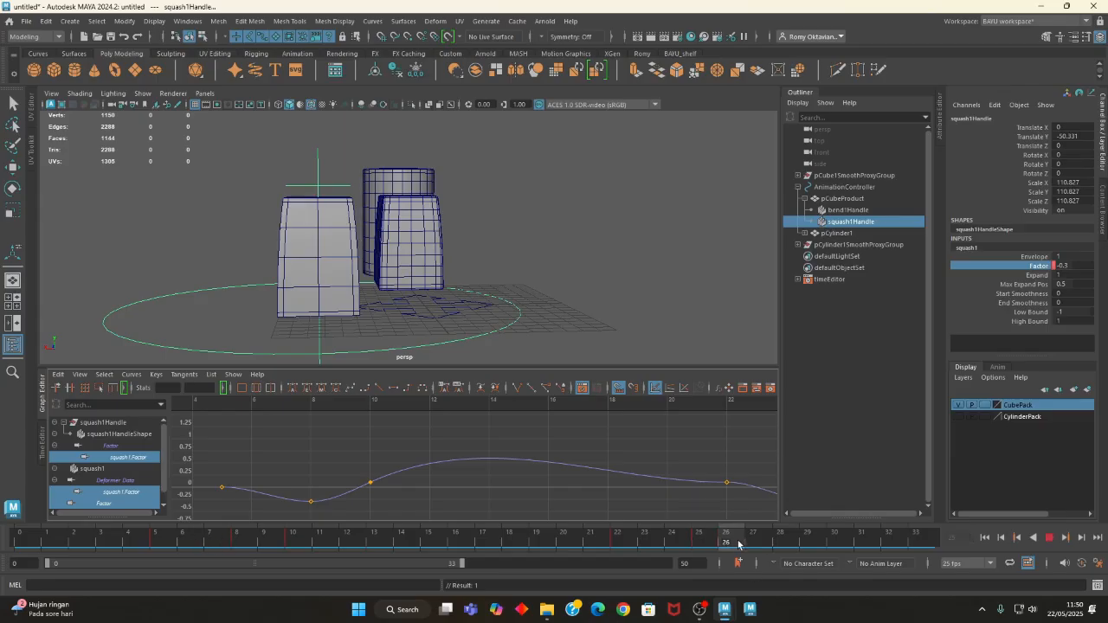
key(alt+v)
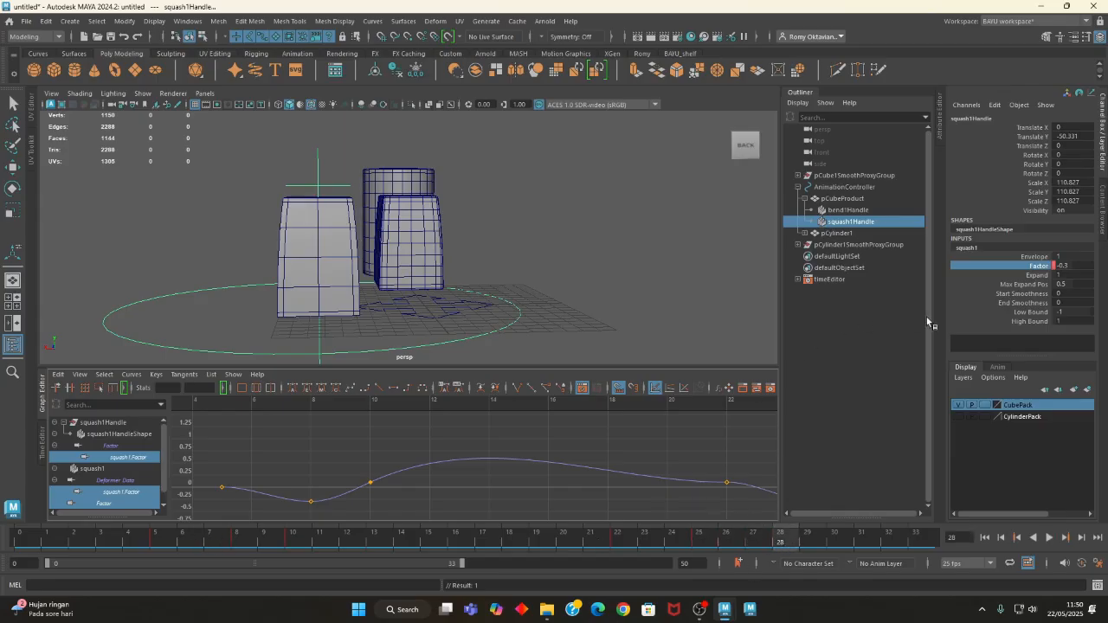
double_click(1073, 265)
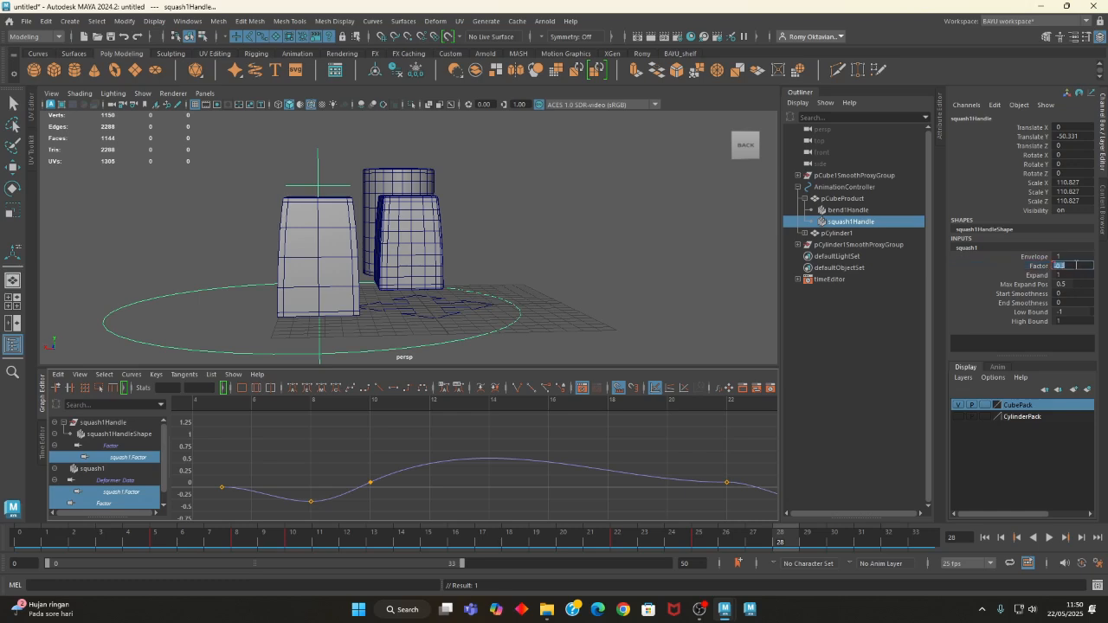
text(0)
key(Return)
right_click(1034, 272)
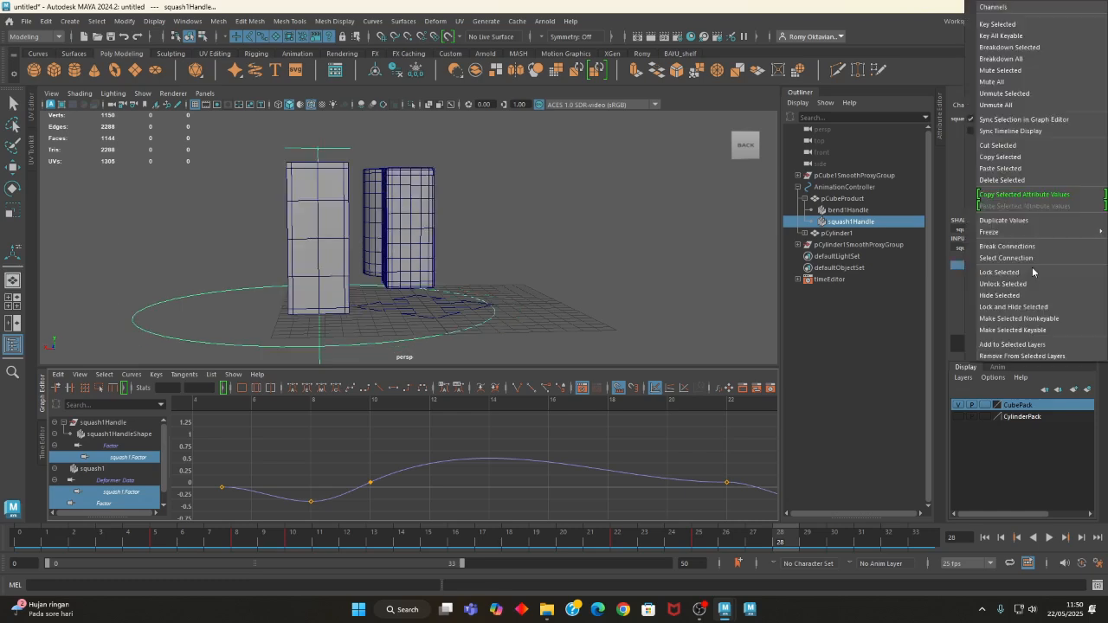
click(978, 24)
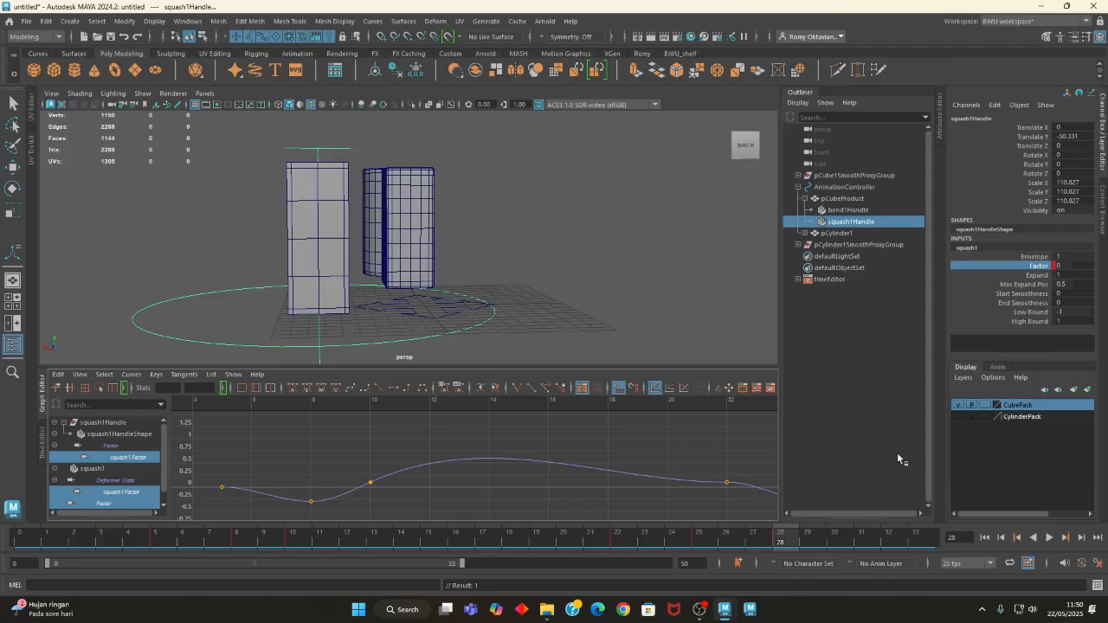
- Play the animation from the start to review the takeoff and landing squash and stretch
click(985, 537)
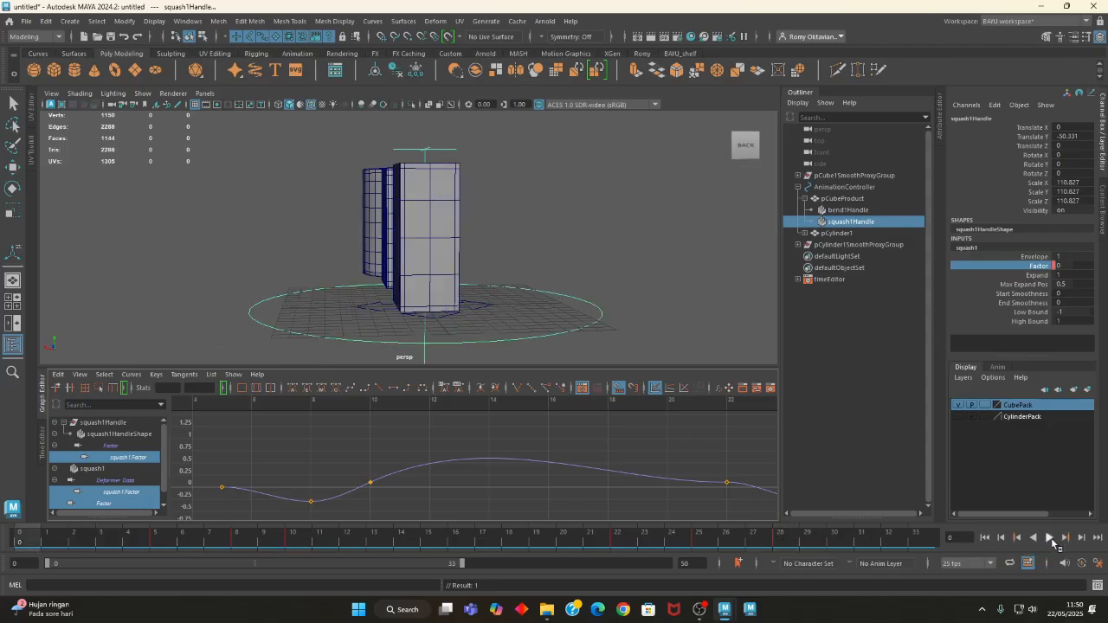
click(1050, 539)
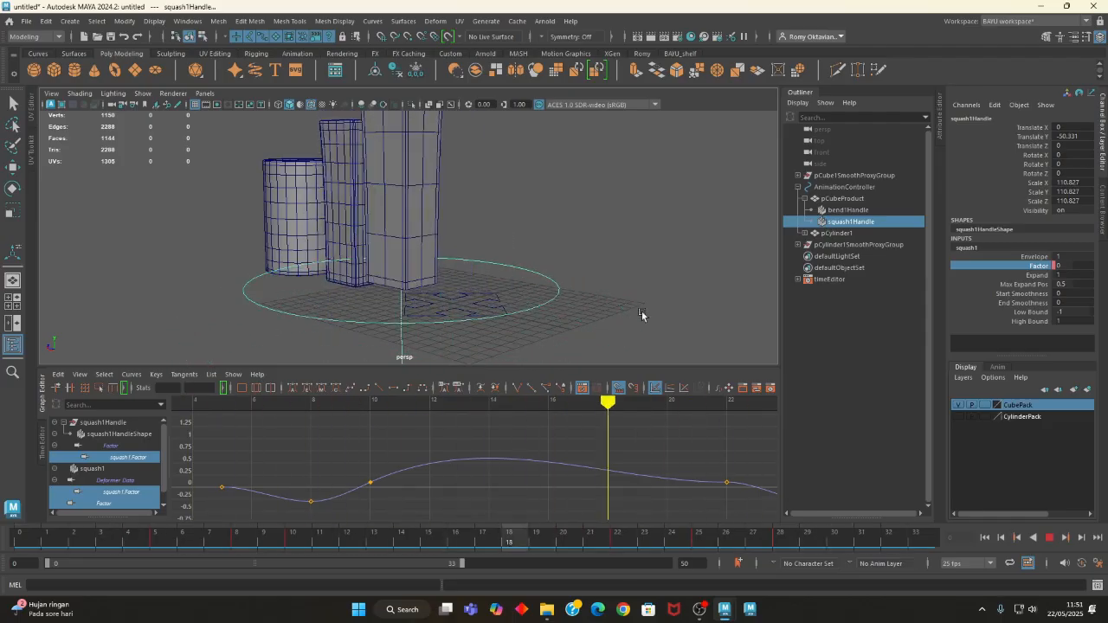
key(Escape)
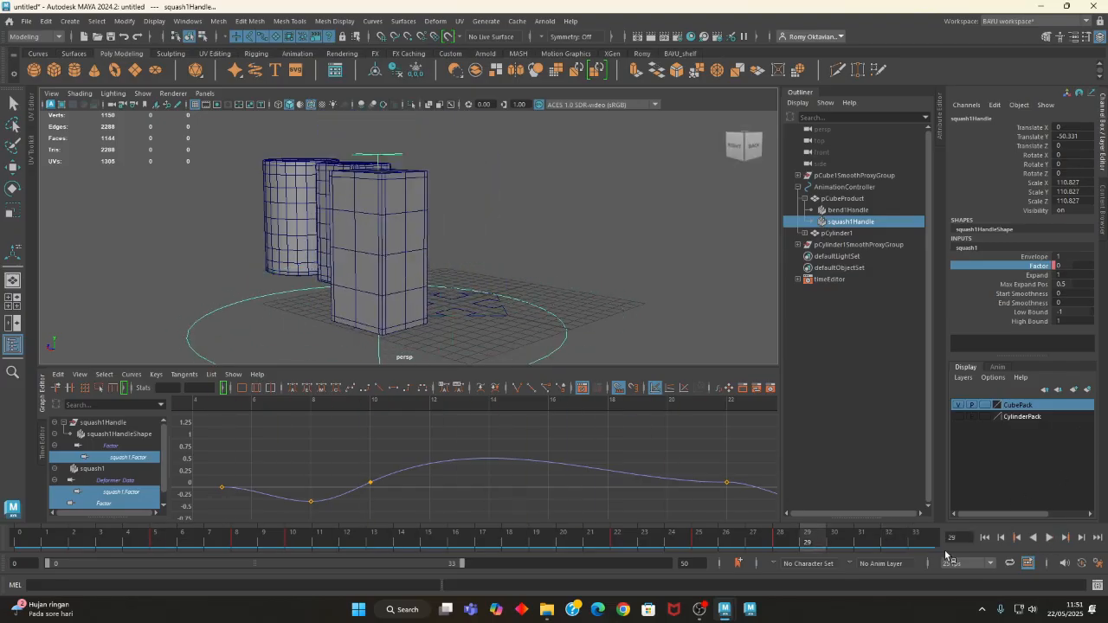
- Bend the package box sideways at frame 10 by adjusting the bend1 Curvature of bend1Handle to about -26
click(295, 548)
alt+drag(465, 317, 427, 322)
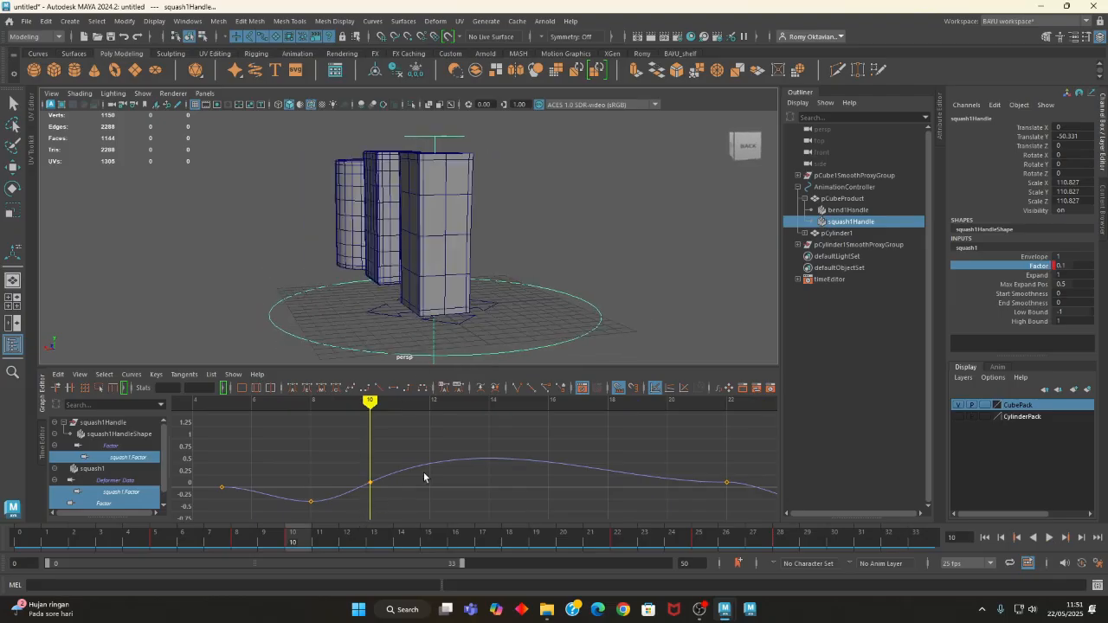
click(843, 211)
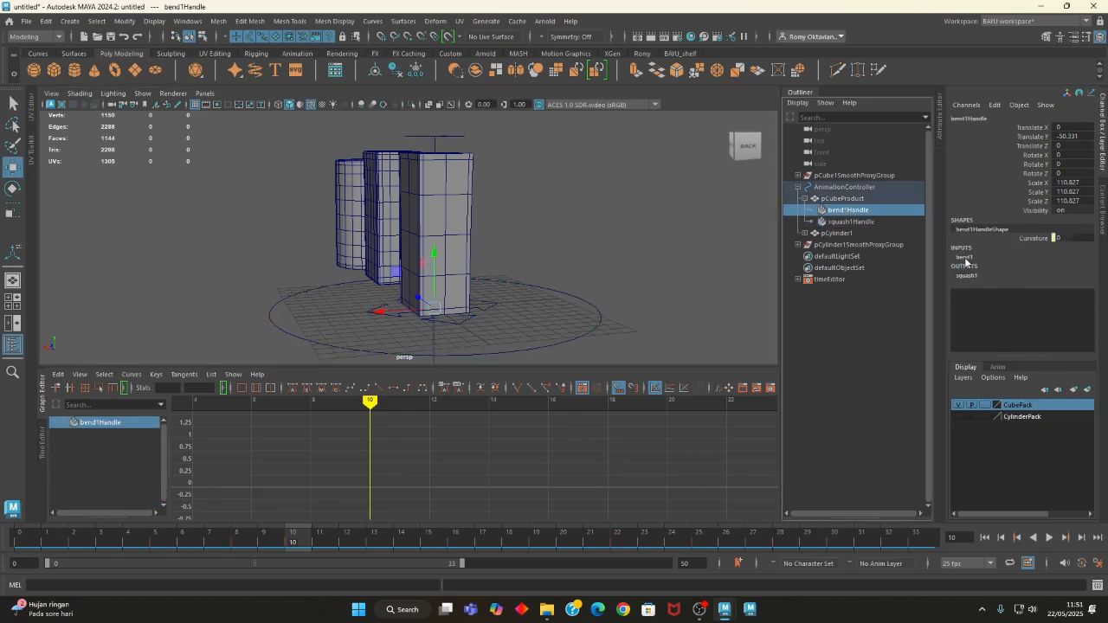
click(847, 302)
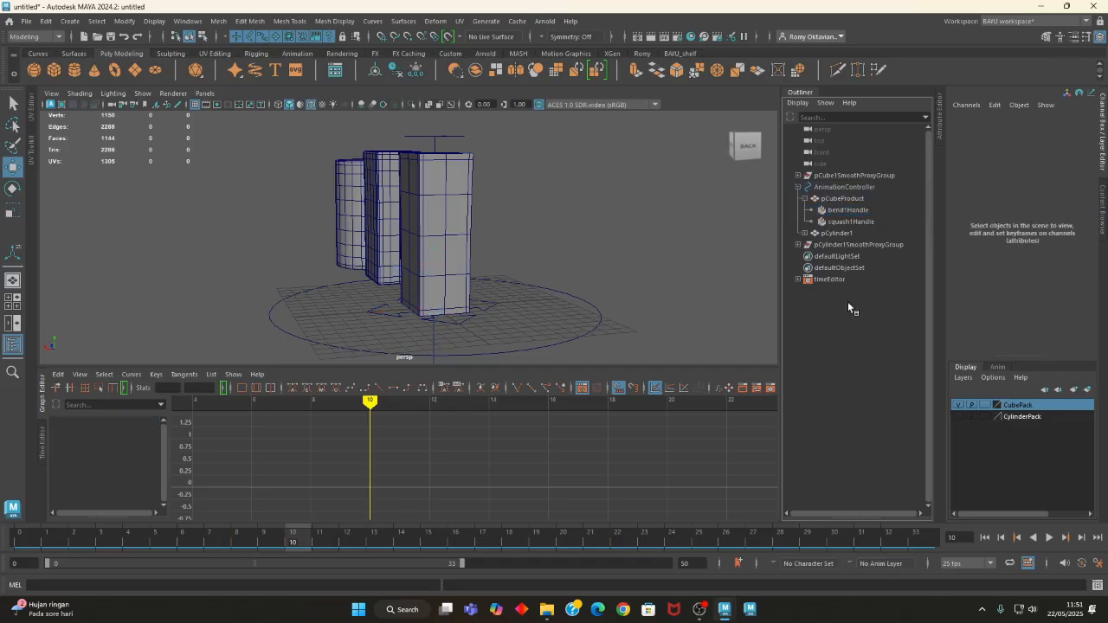
click(843, 211)
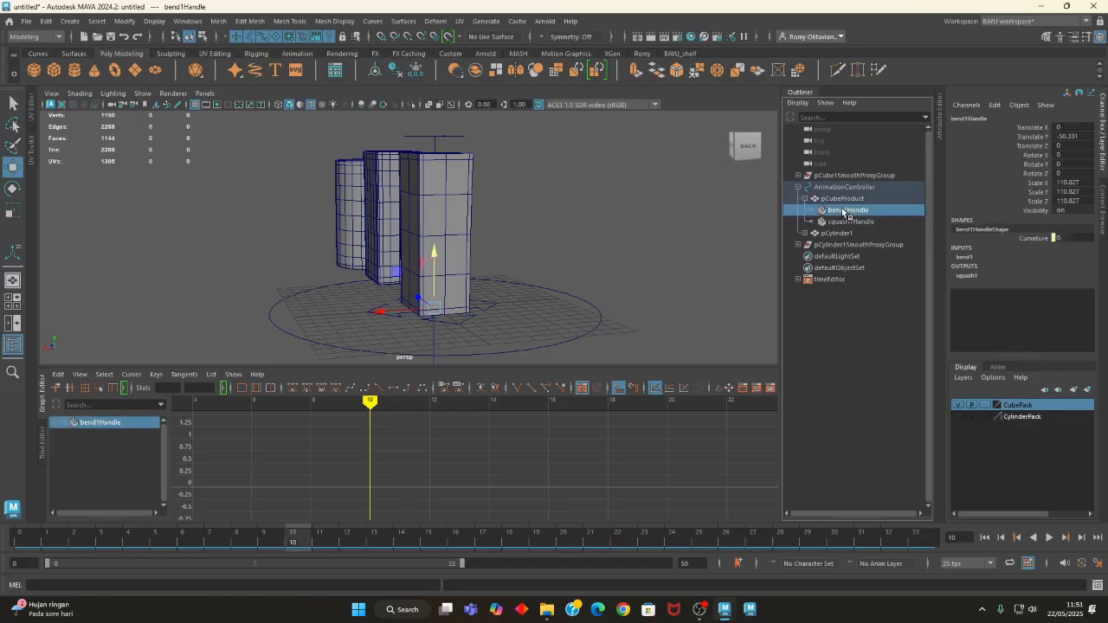
click(964, 257)
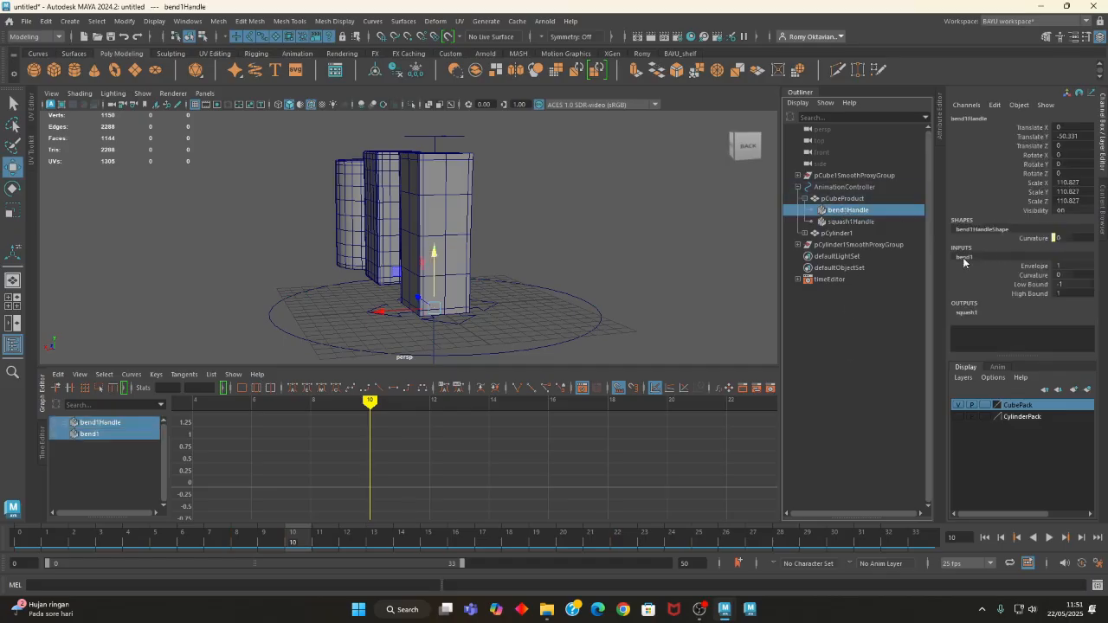
click(1032, 276)
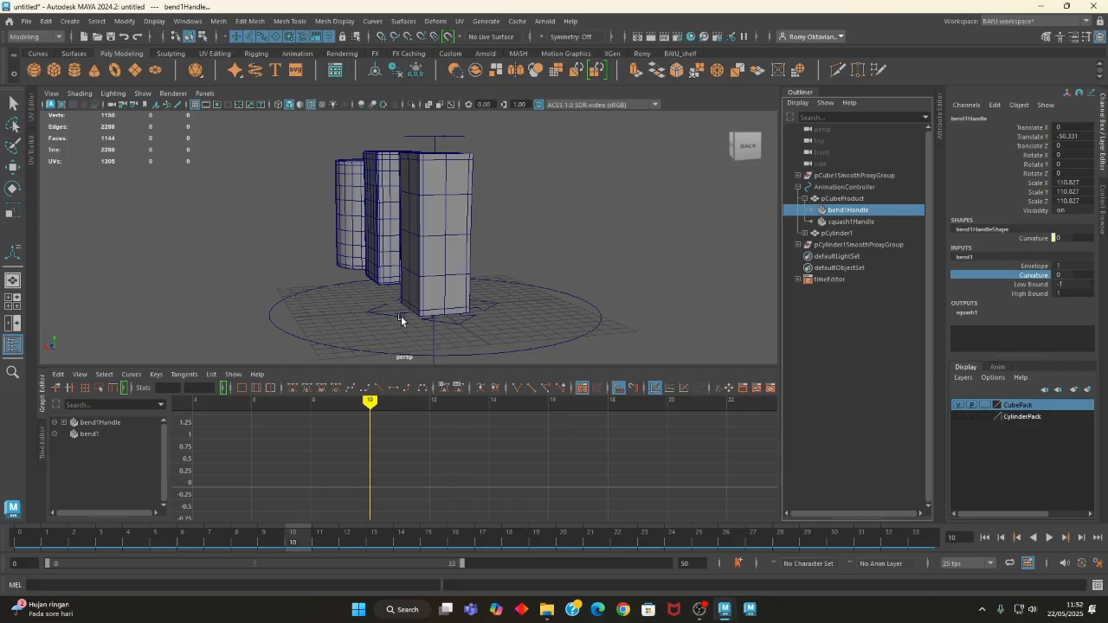
alt+middle_drag(376, 276, 370, 295)
alt+drag(423, 319, 673, 302)
middle_drag(608, 281, 594, 281)
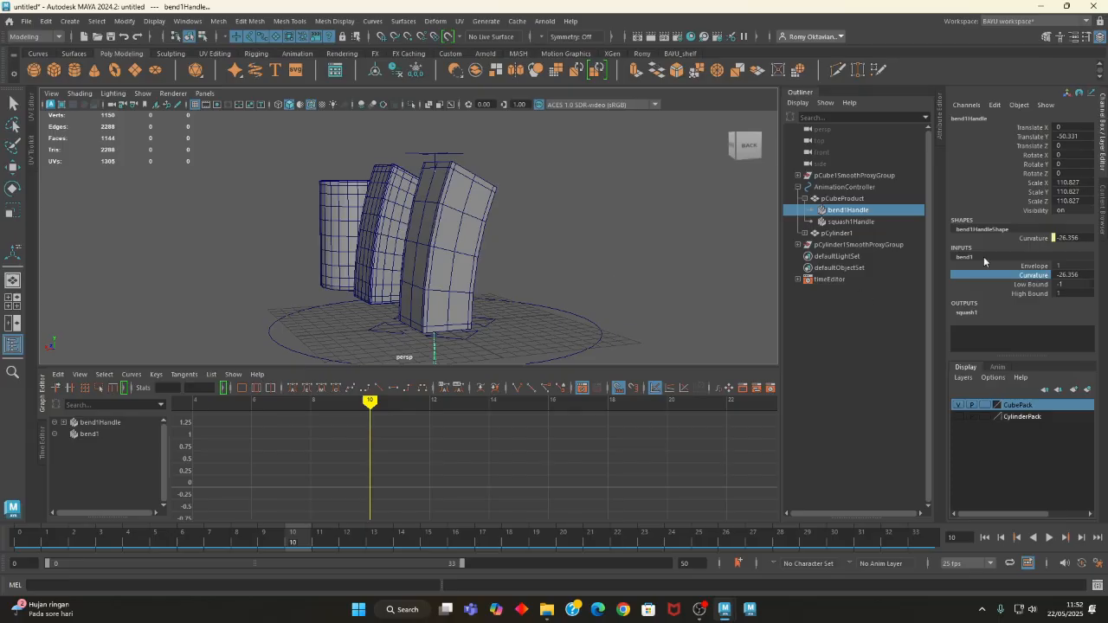
- Set the bend1 Curvature to exactly -25 and key it at frame 10
double_click(1073, 275)
key(BackSpace)
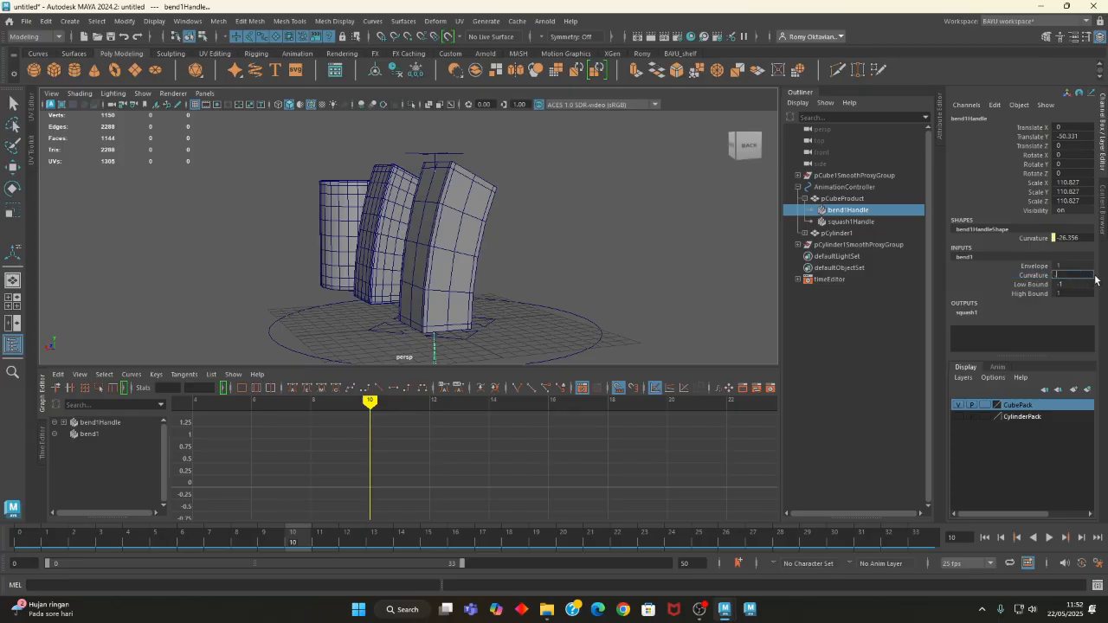
text(-25)
key(Return)
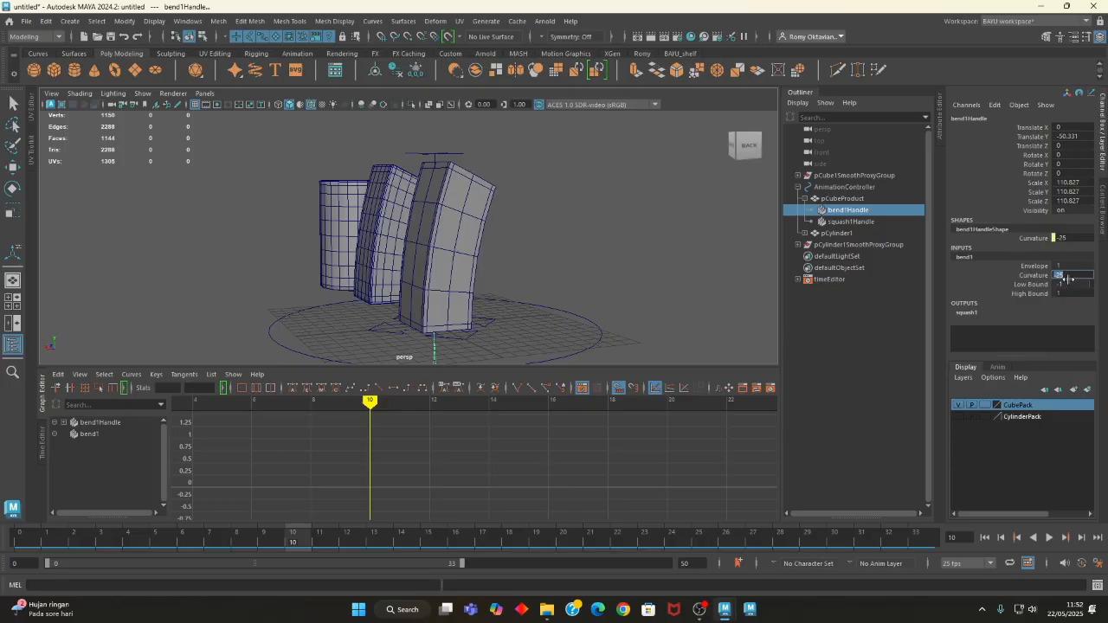
right_click(1023, 277)
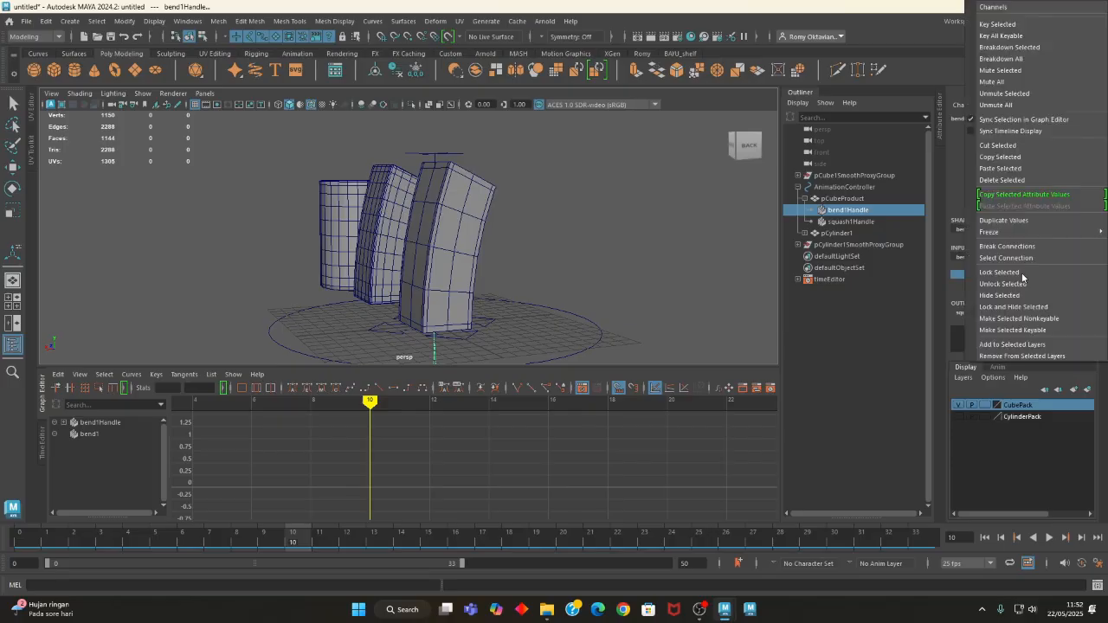
click(983, 35)
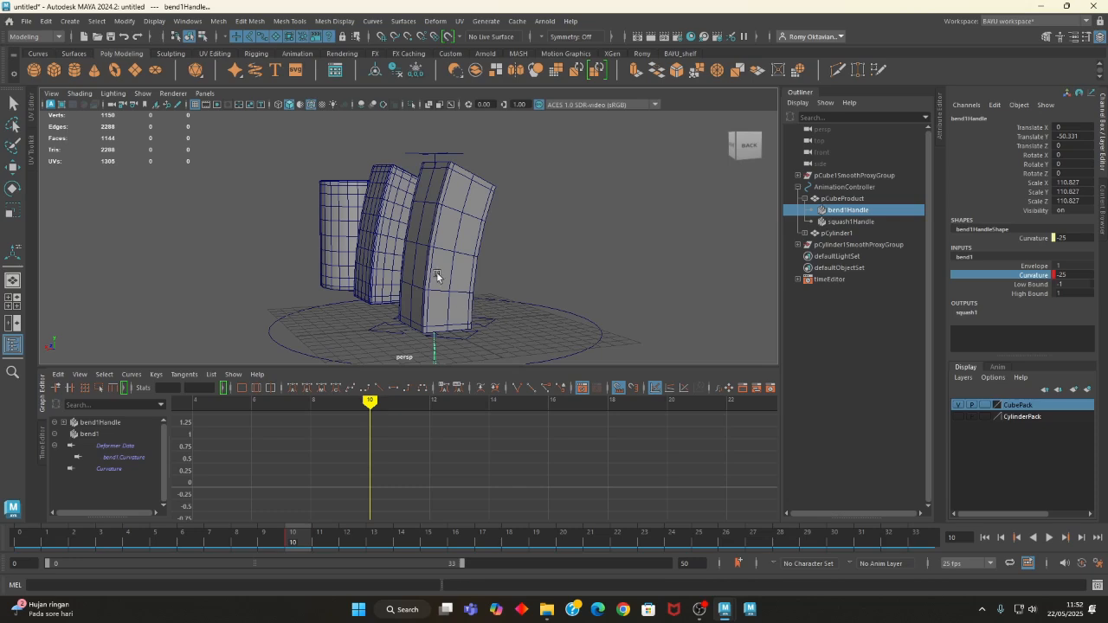
- Go to frame 5, where the first squash1 key sits, and try to change and key the bend1HandleShape Curvature there
click(460, 164)
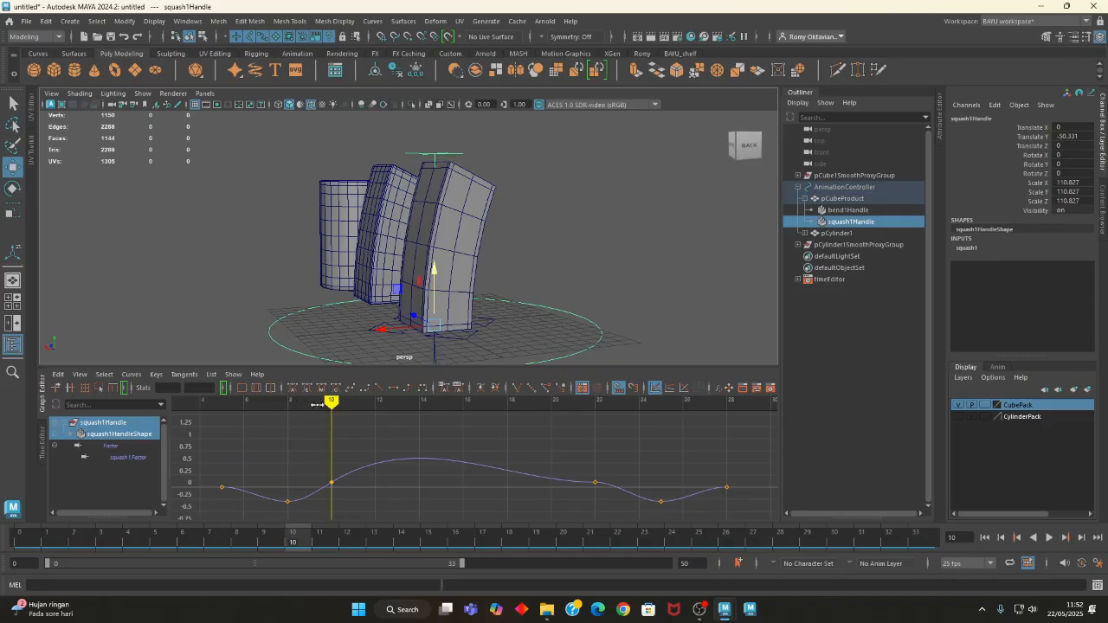
drag(331, 400, 224, 402)
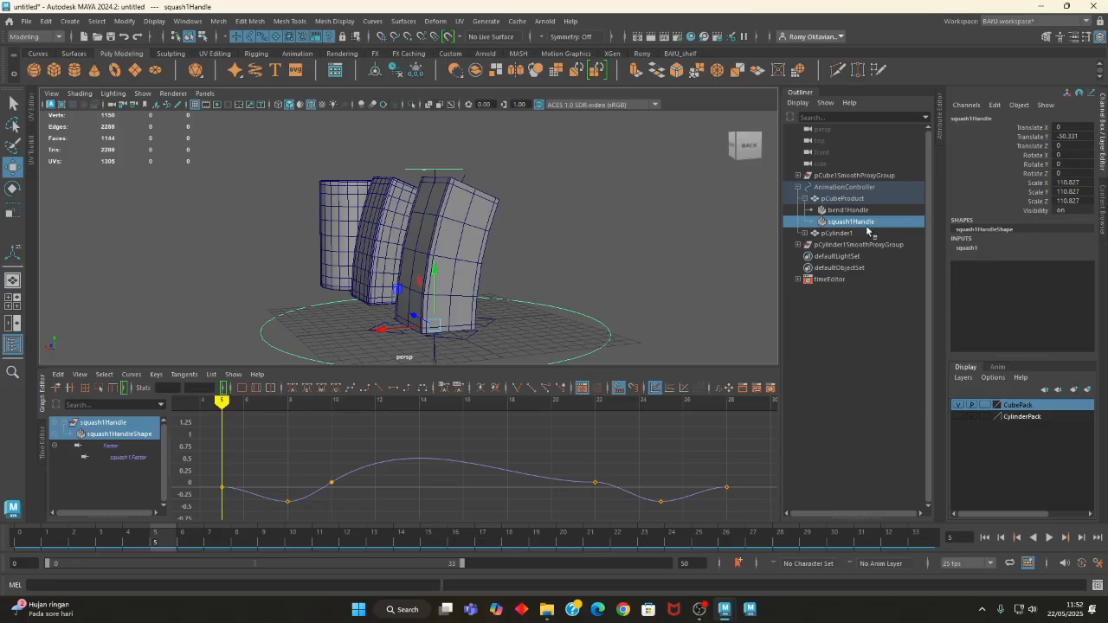
click(845, 210)
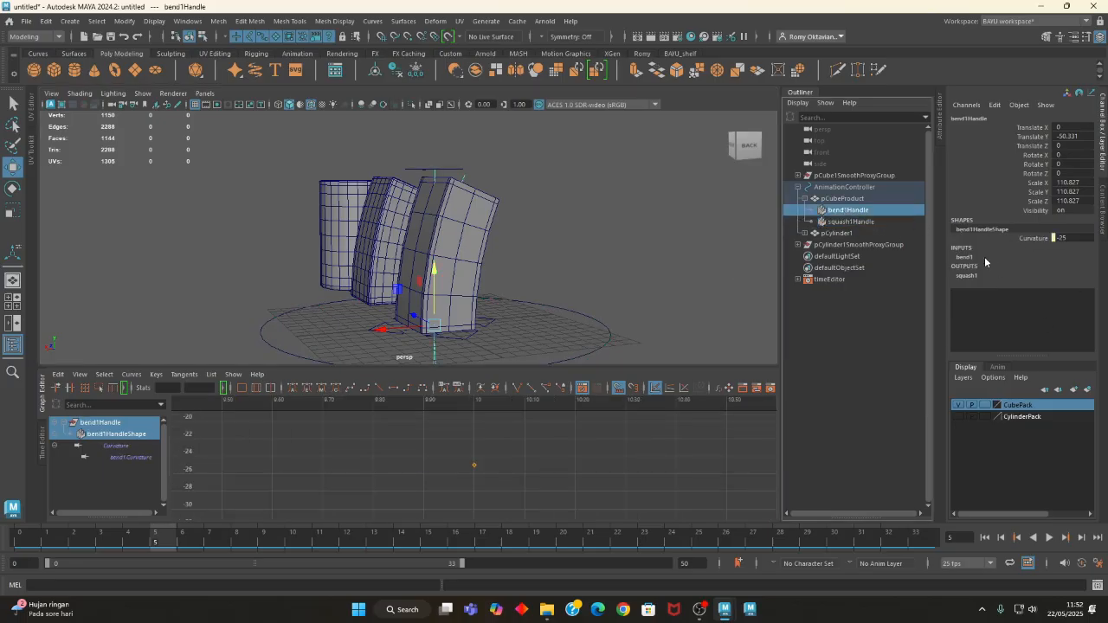
double_click(1069, 238)
key(Return)
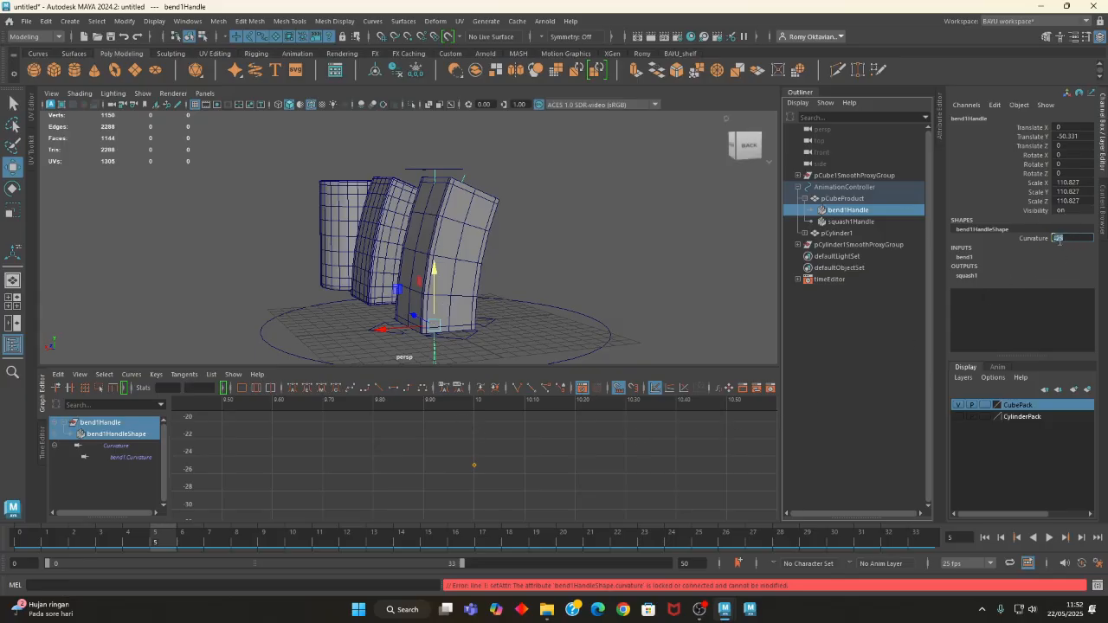
right_click(1031, 242)
click(1034, 261)
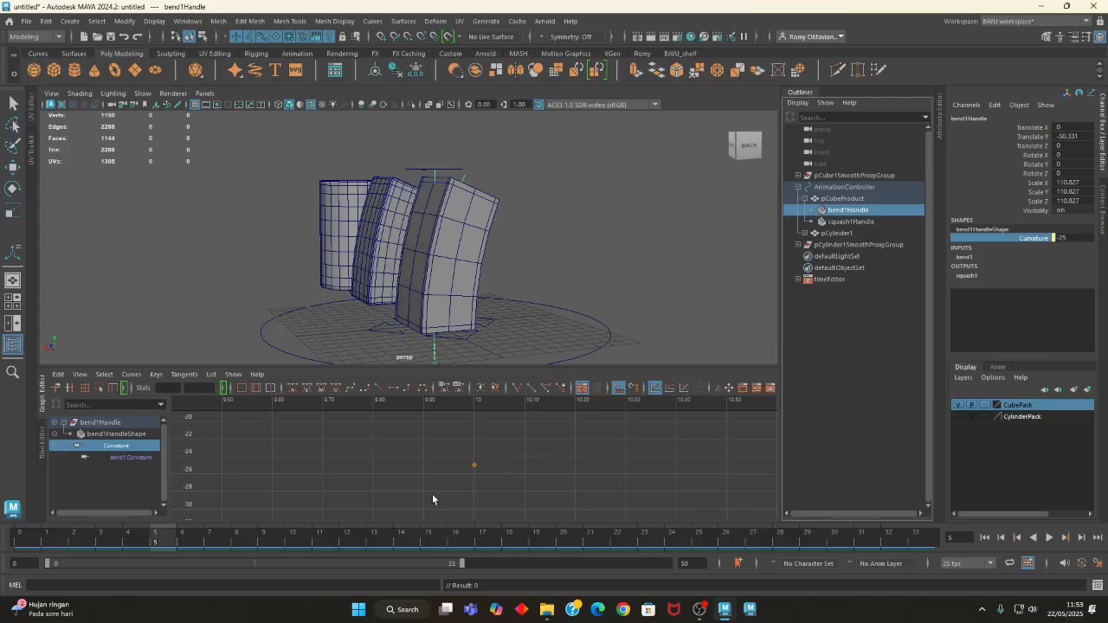
- Select the bend1 Curvature channel and play and scrub the takeoff frames to check the bend
click(132, 457)
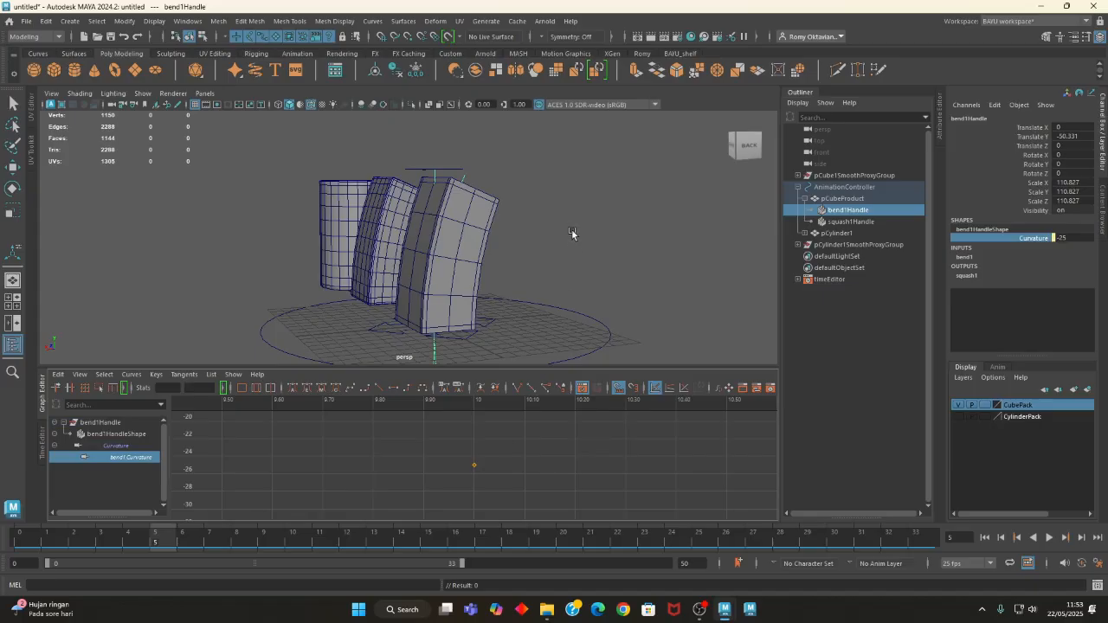
key(alt+v)
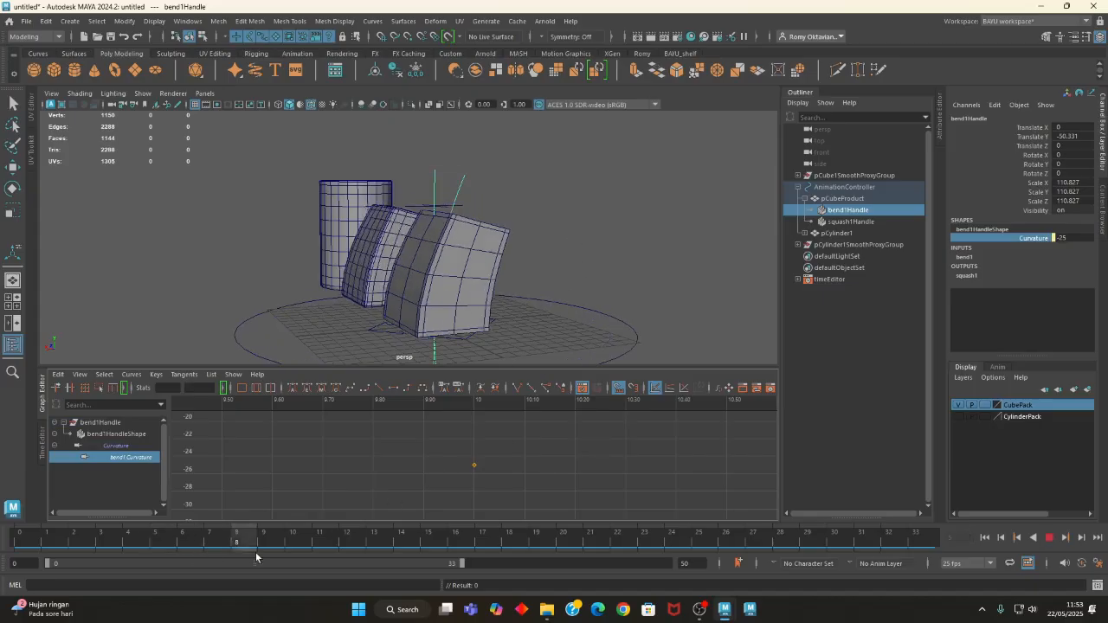
drag(184, 551, 293, 558)
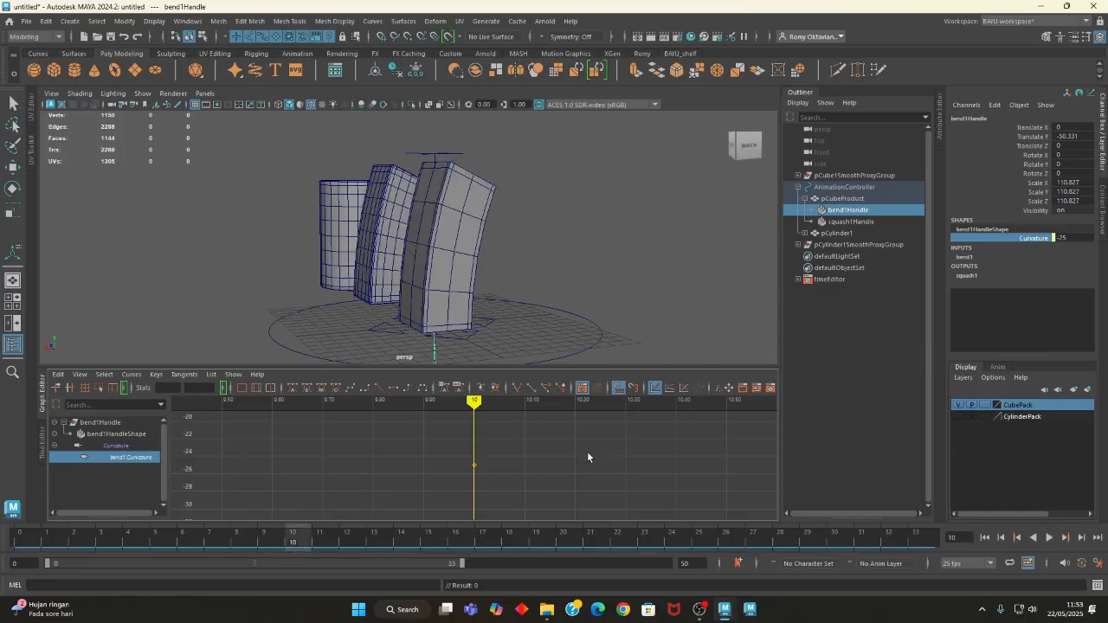
key(alt+v)
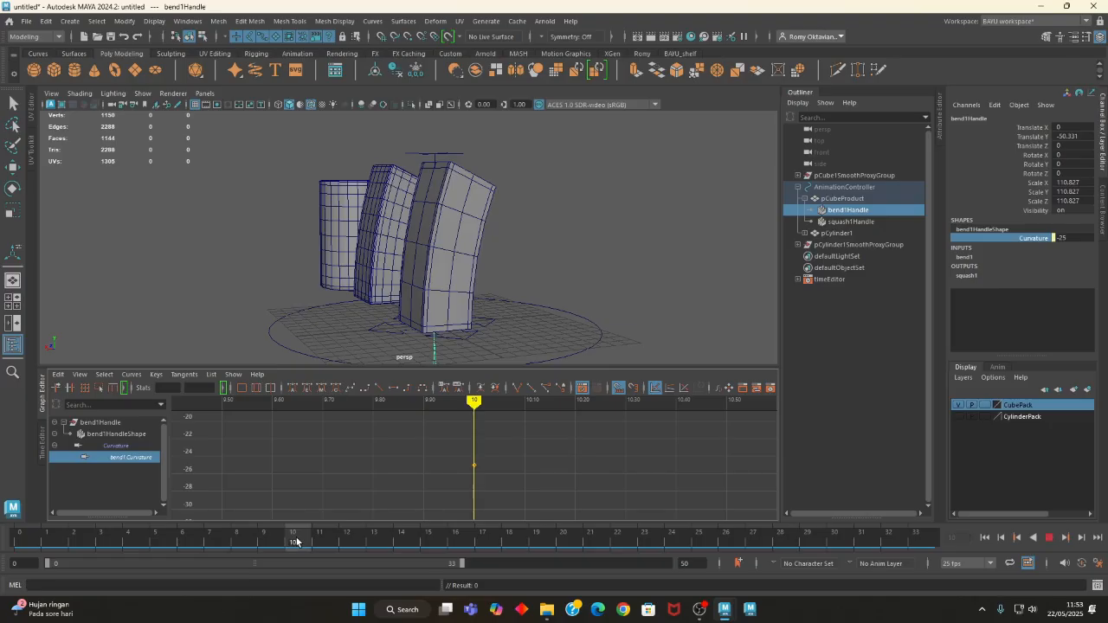
key(alt+v)
- Set the bend1 Curvature of bend1Handle to 0 at frame 5, matching the first squash1 key, and key it
click(851, 221)
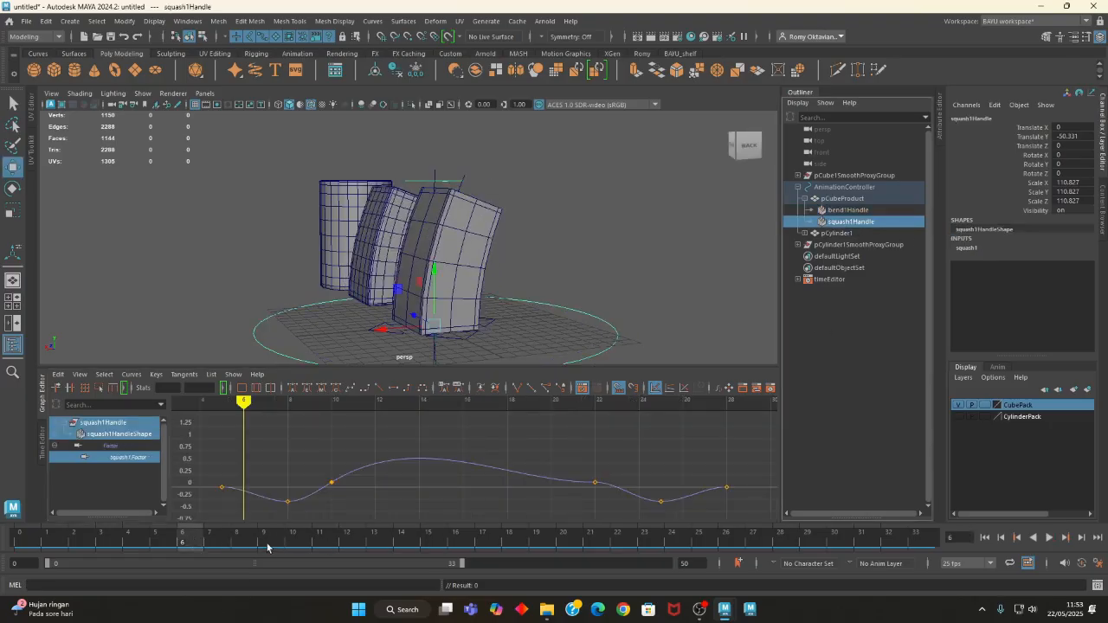
key(alt+v)
drag(248, 550, 166, 553)
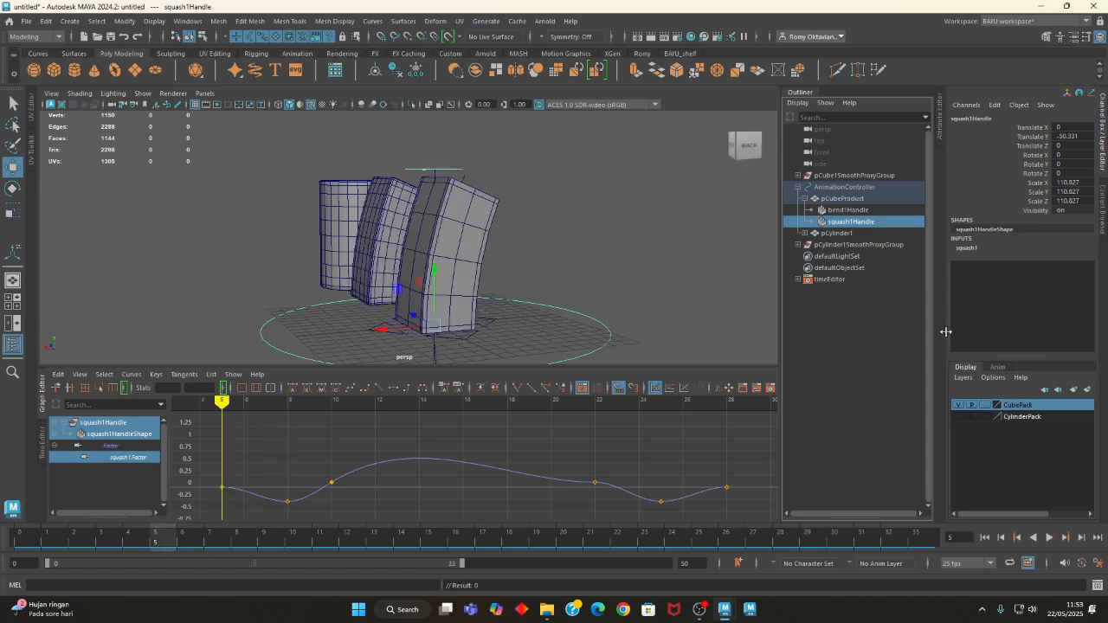
click(849, 210)
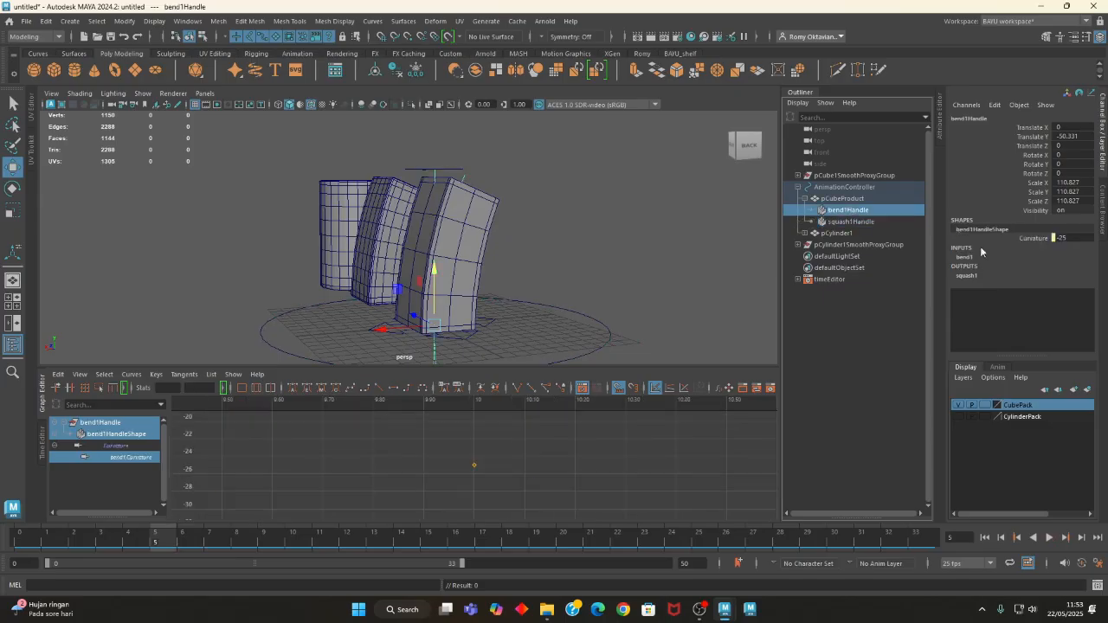
click(964, 257)
click(1073, 274)
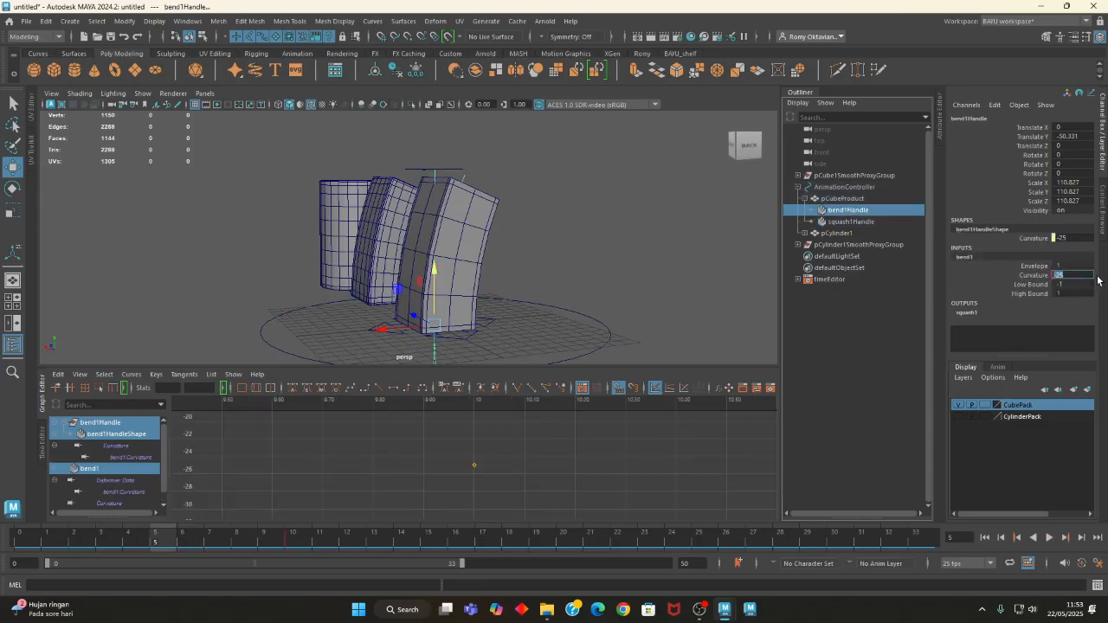
text(0)
key(Return)
click(1031, 276)
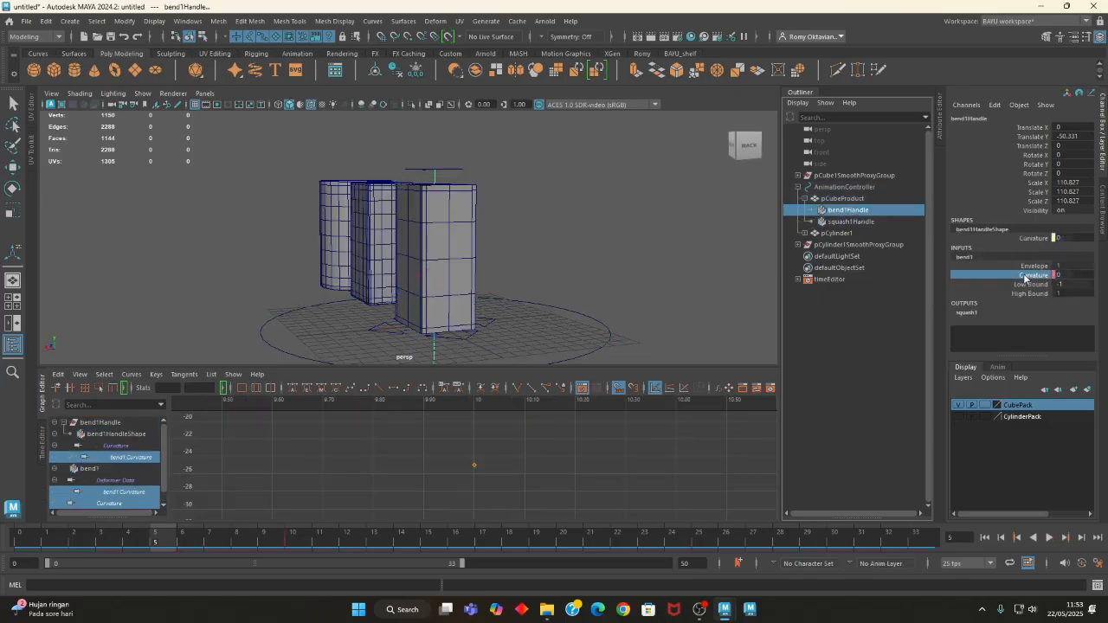
right_click(1030, 277)
click(997, 26)
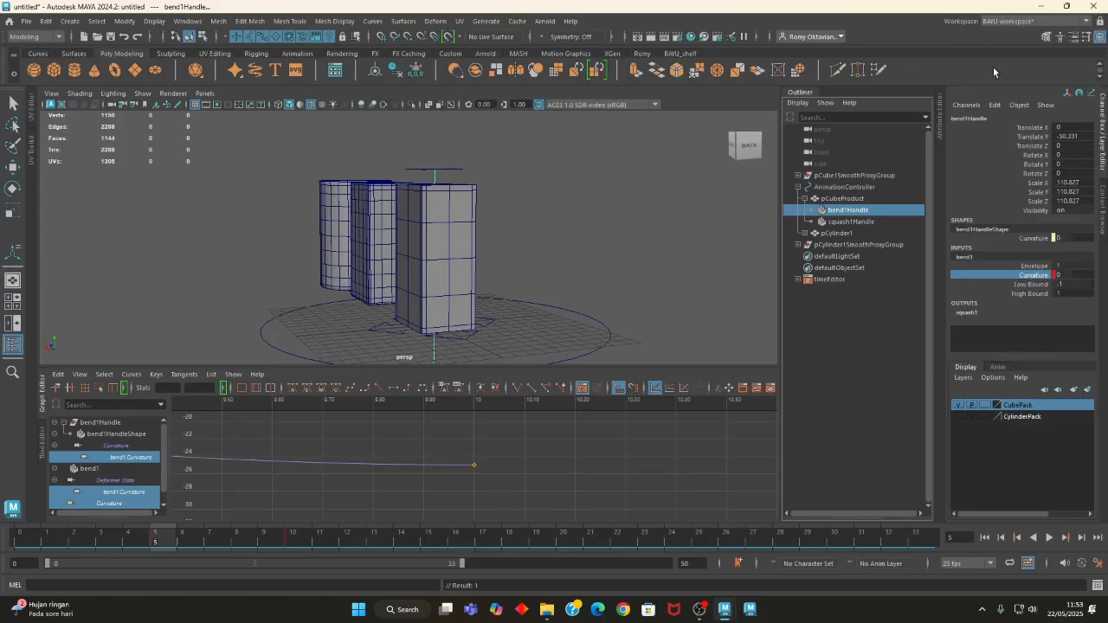
- Use the squash1Handle keys to locate the takeoff squash and go to frame 8
drag(164, 547, 211, 547)
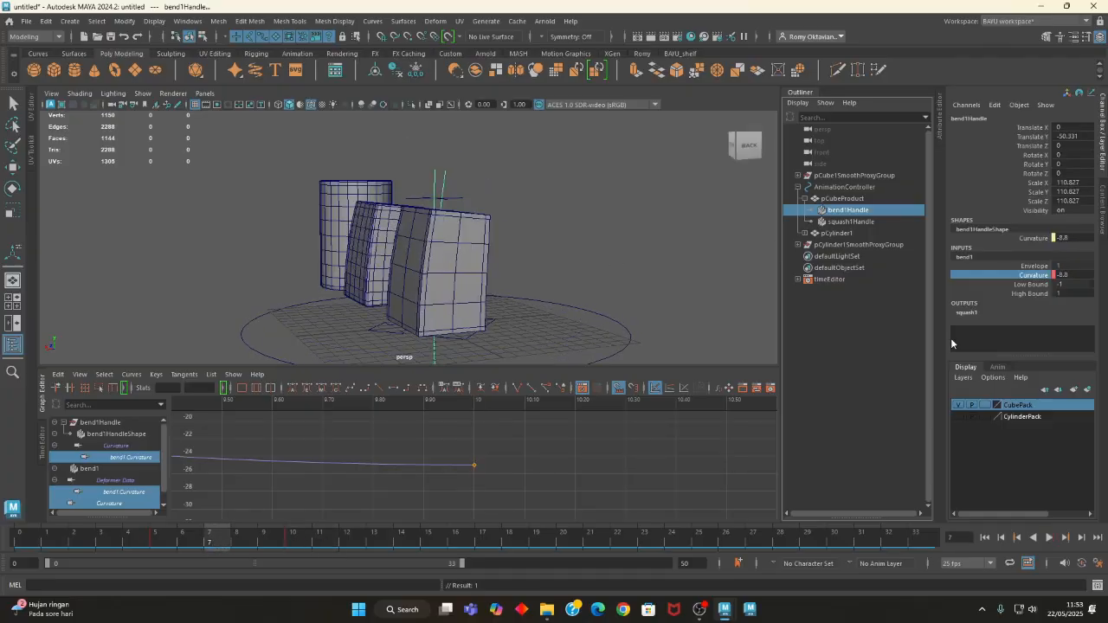
click(852, 223)
click(232, 537)
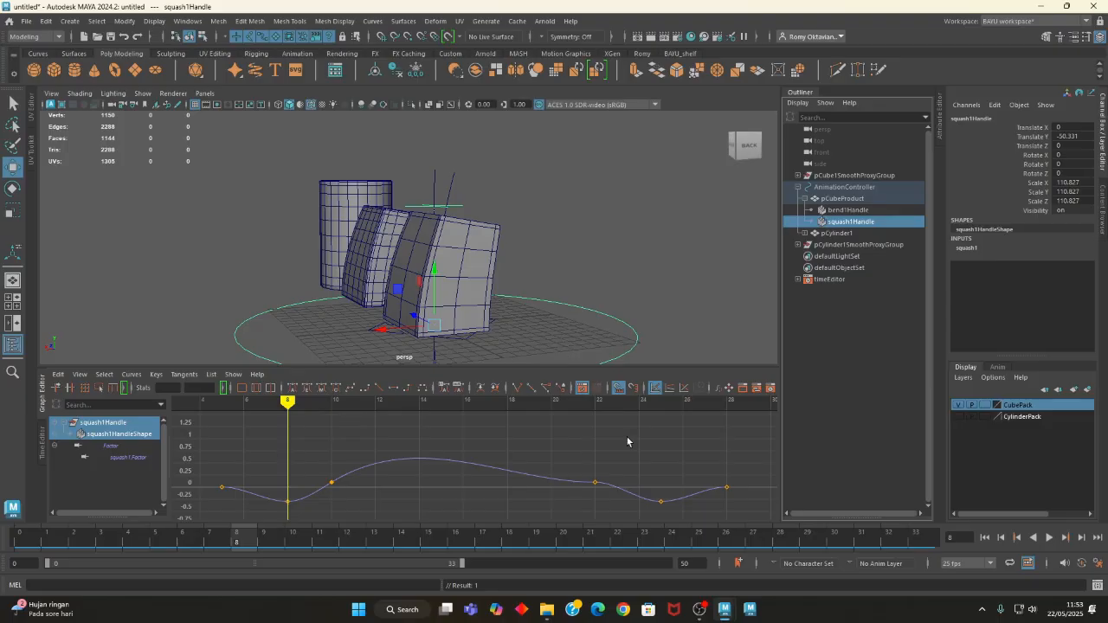
- Try a squash1 Factor of 0.4 on the box at frame 8, and undo the change
click(966, 249)
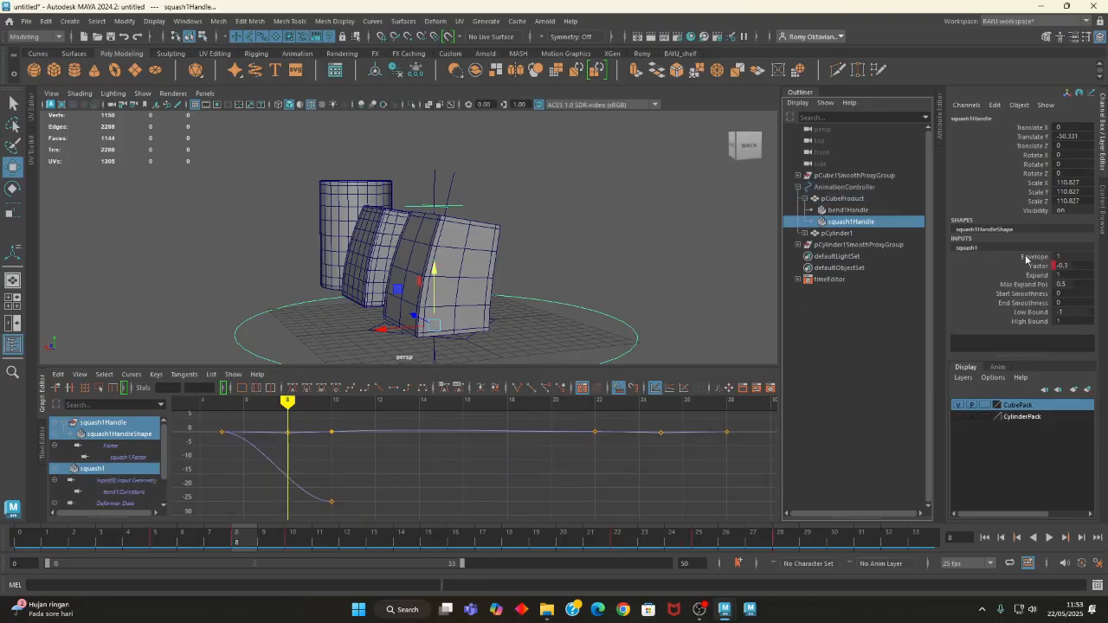
click(1038, 266)
middle_drag(705, 311, 709, 306)
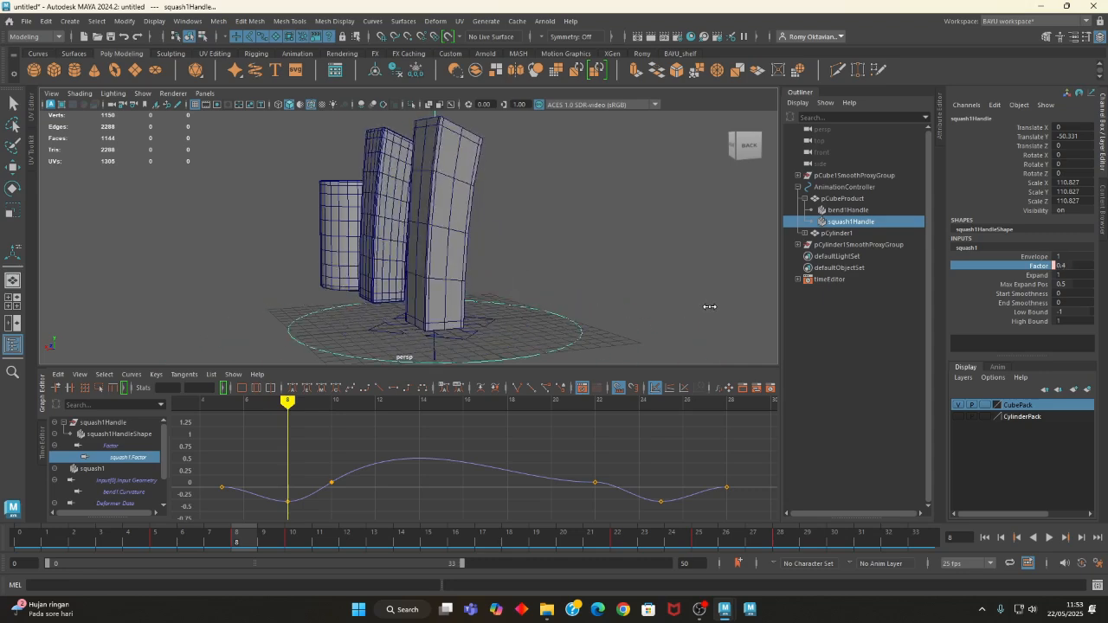
key(ctrl+z)
- Set the bend1 Curvature of bend1Handle to 20 at frame 8, key it, and play the animation
click(848, 209)
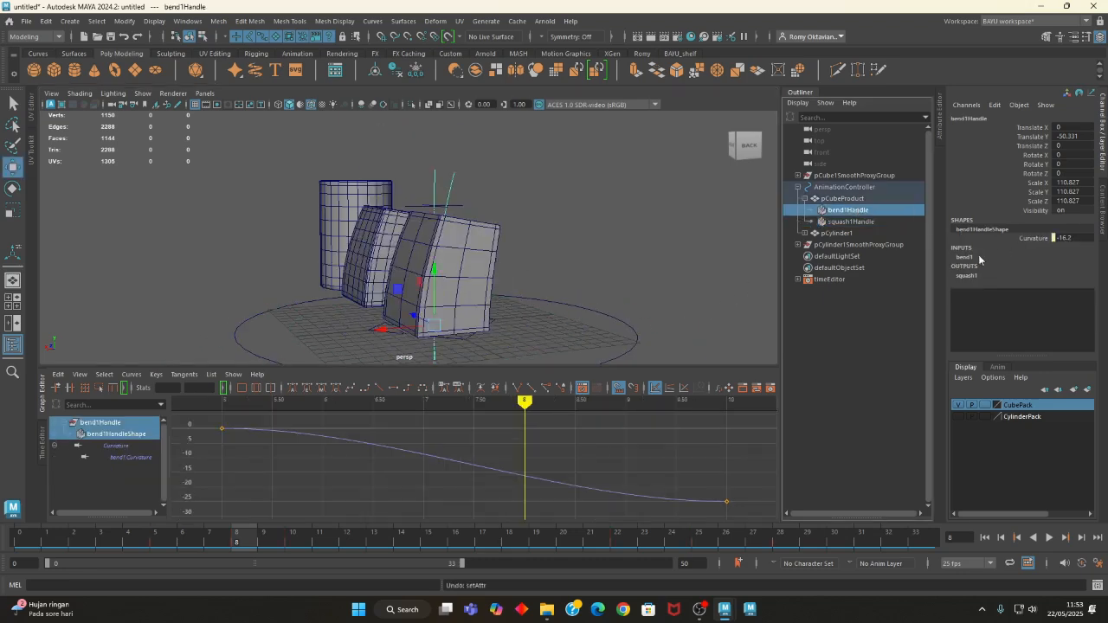
click(965, 257)
click(1022, 275)
middle_drag(735, 305, 754, 299)
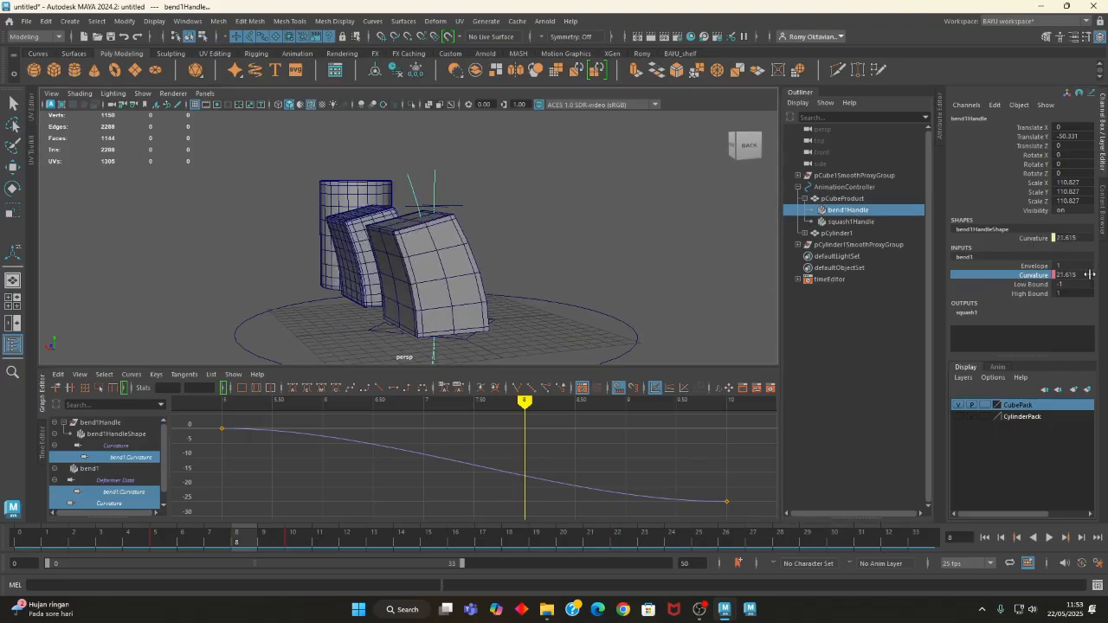
double_click(1086, 275)
text(20)
key(Return)
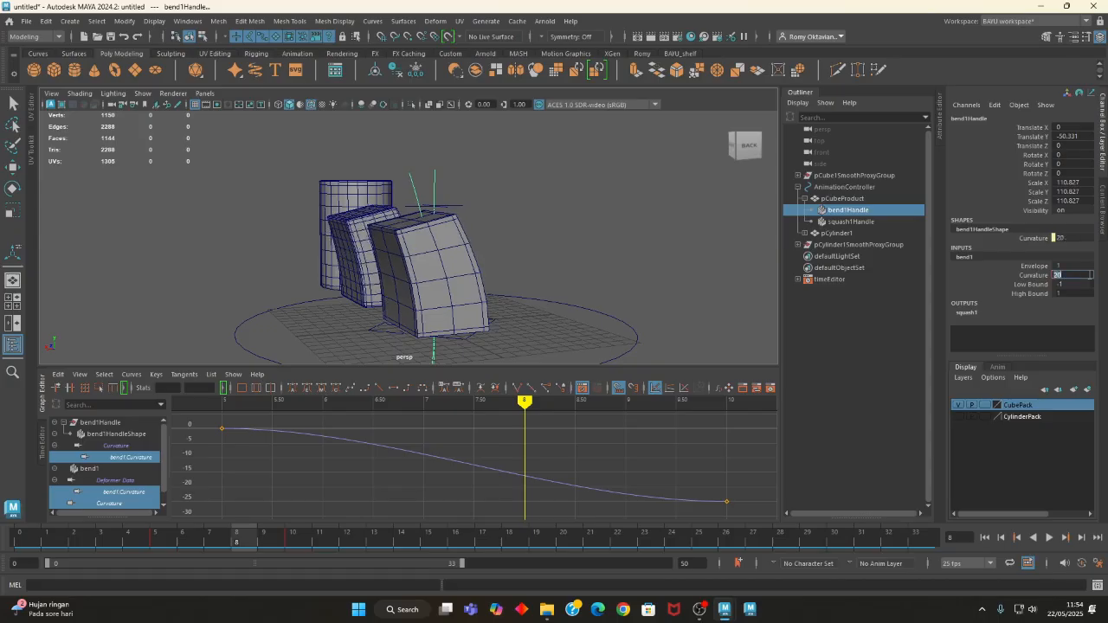
right_click(1036, 276)
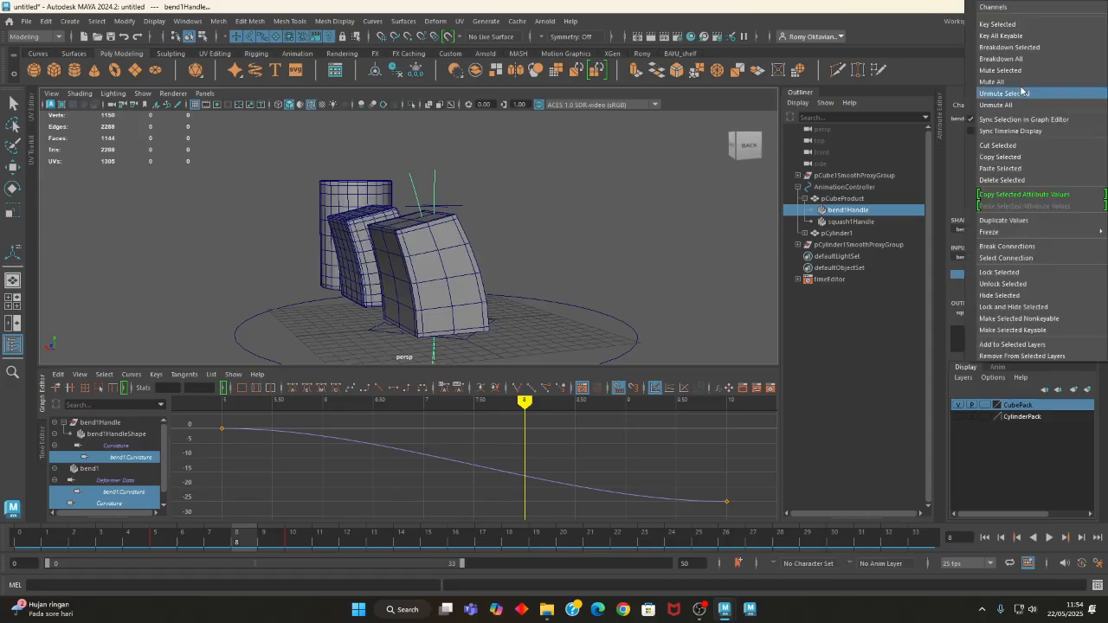
click(1014, 28)
key(alt+v)
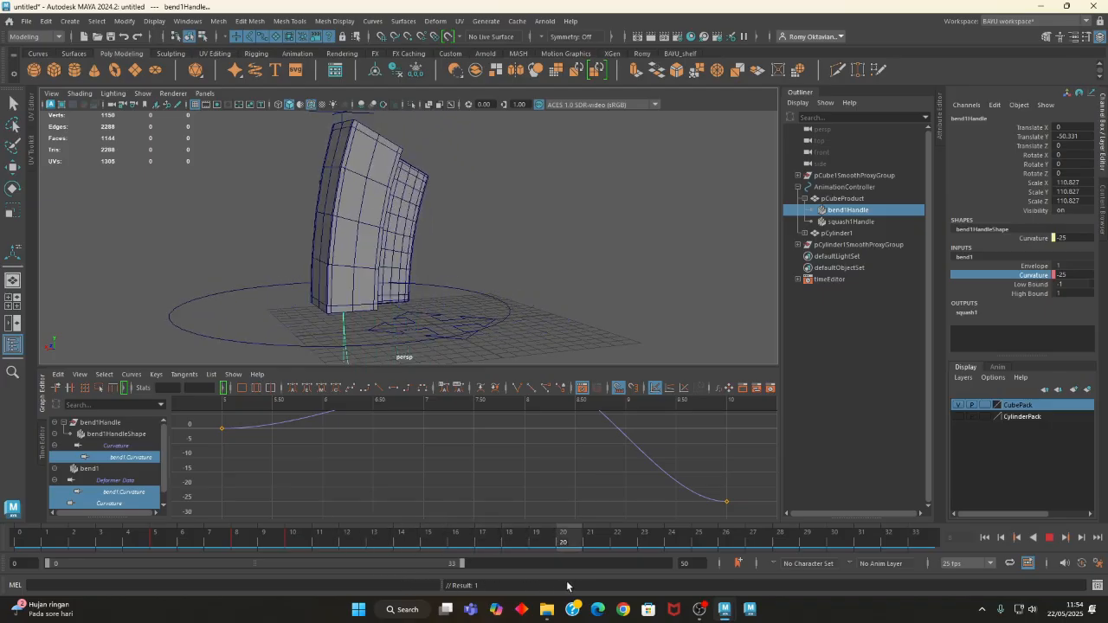
- Stop playback, inspect the box's bend, and use the pCubeProduct translation keys to locate the landing, going to frame 22
key(alt+v)
alt+drag(426, 303, 421, 327)
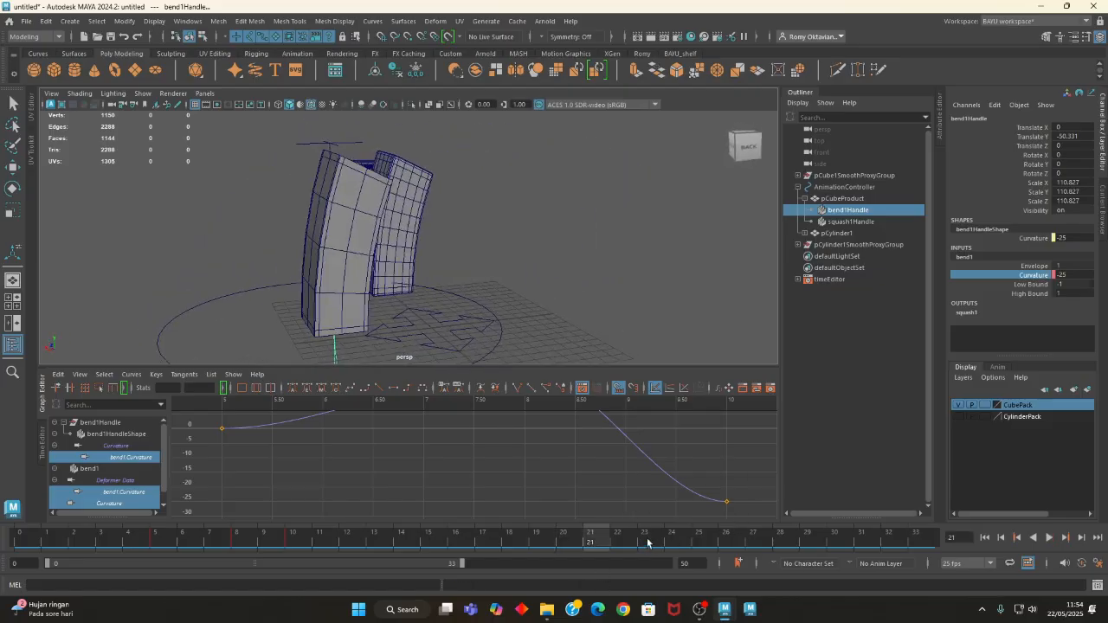
key(f)
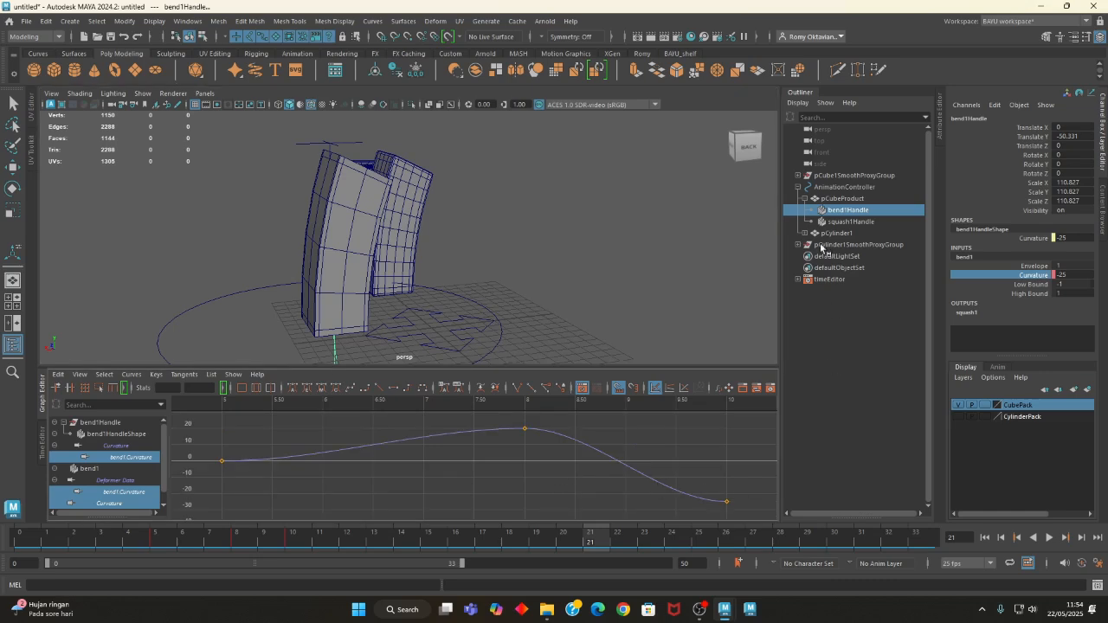
click(838, 187)
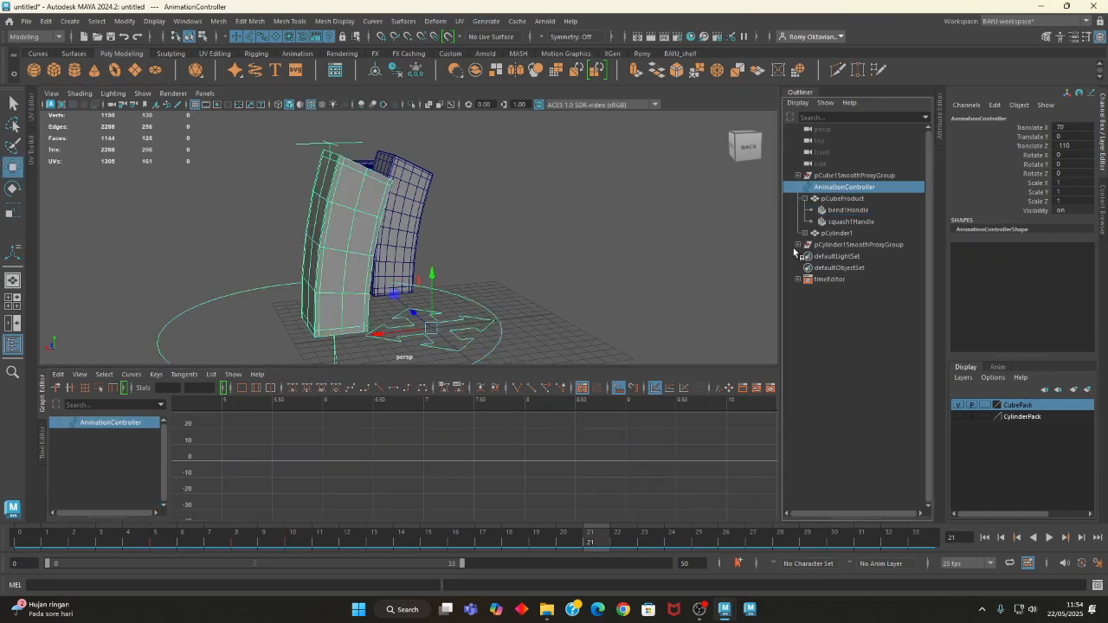
click(482, 229)
click(364, 208)
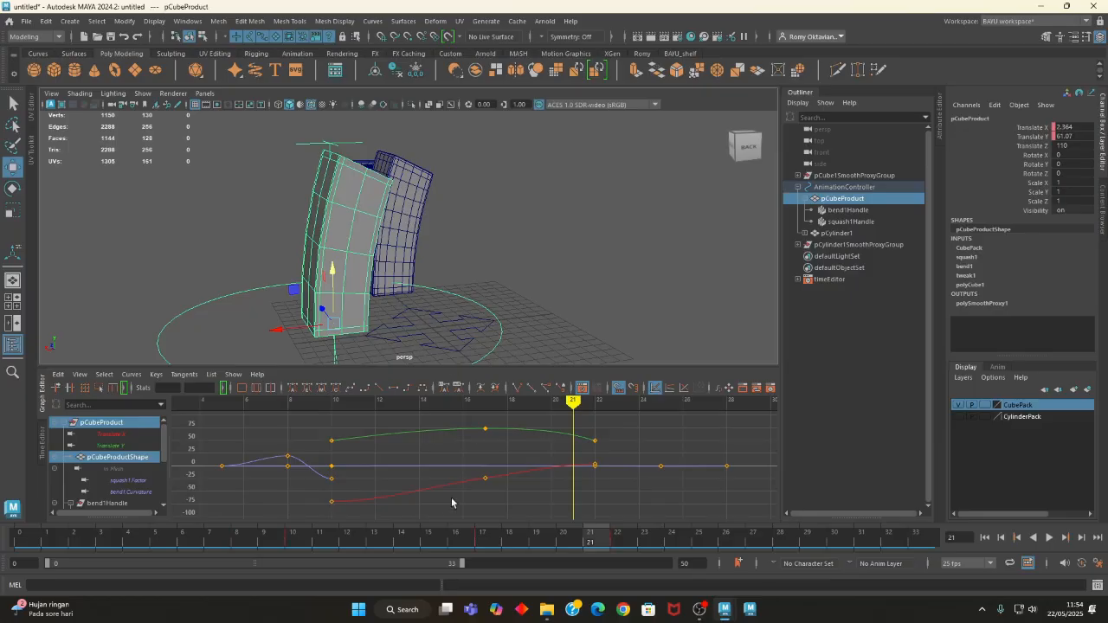
click(604, 542)
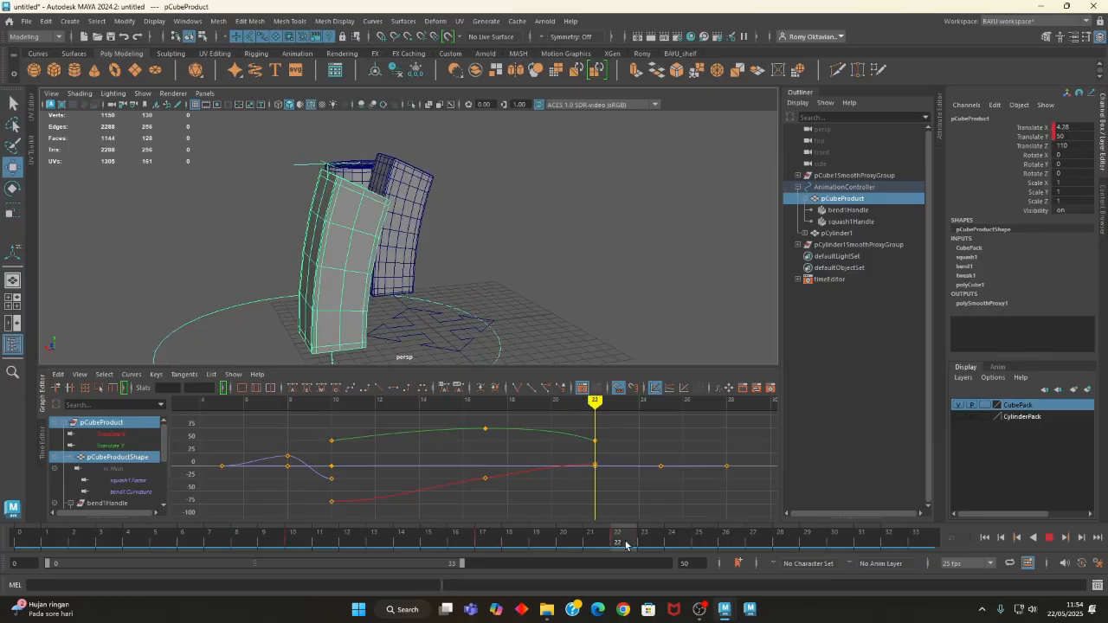
alt+middle_drag(416, 308, 438, 312)
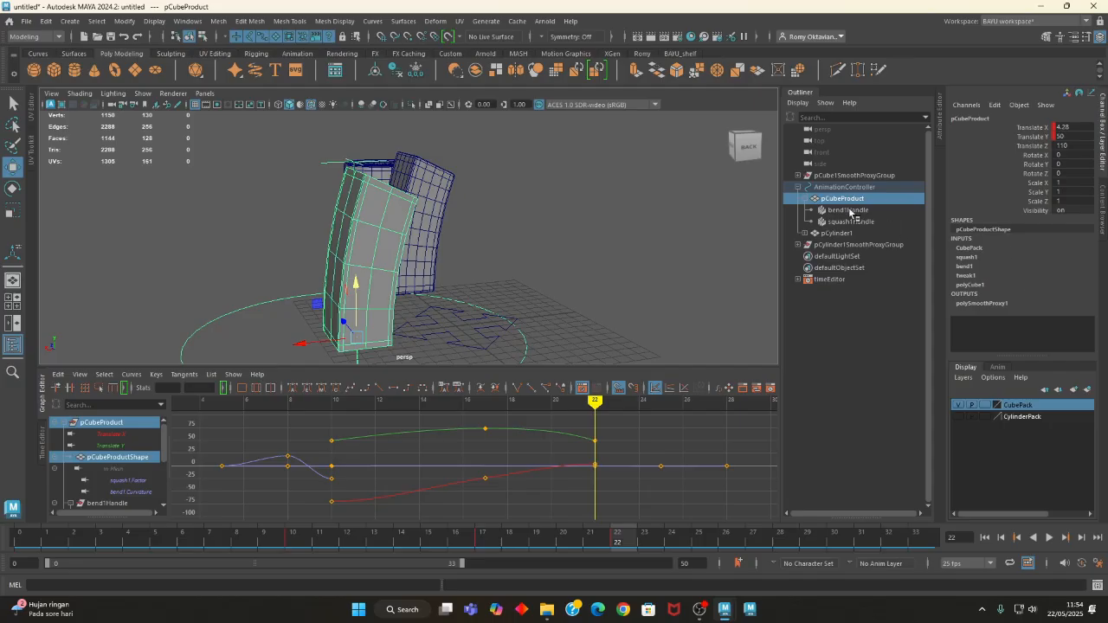
- Key the bend1 Curvature of bend1Handle at -25 on the landing frame 22
click(851, 212)
click(965, 258)
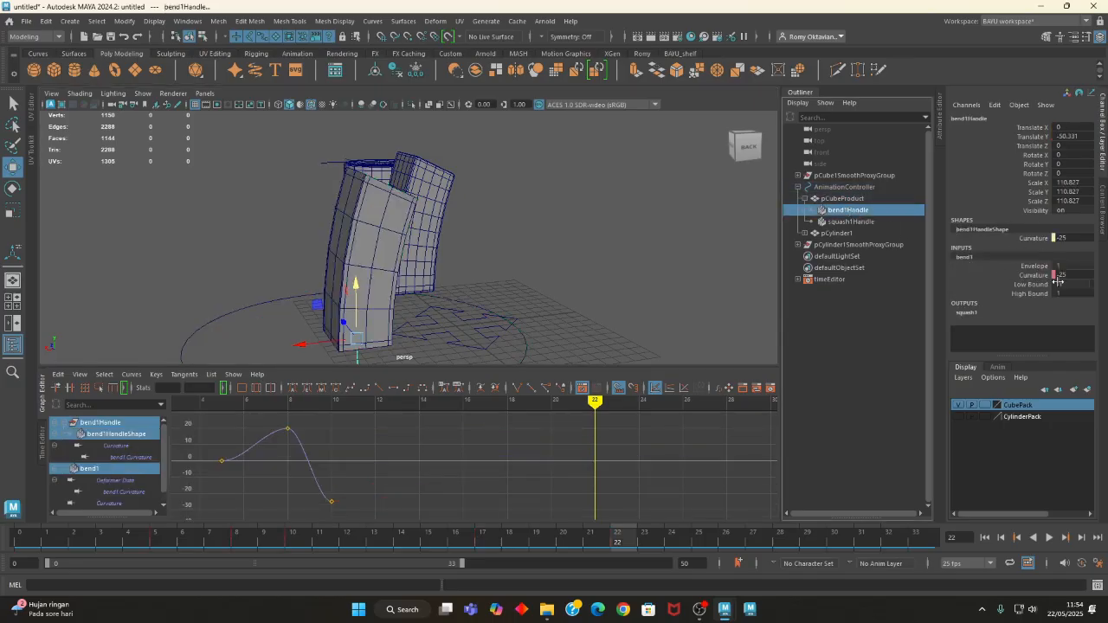
click(1032, 275)
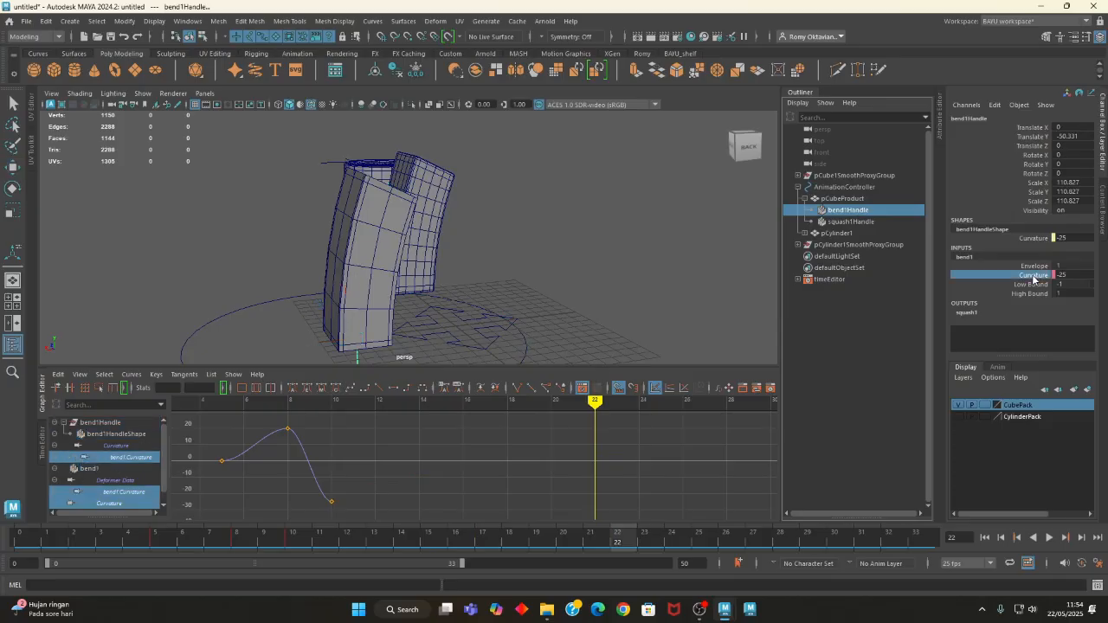
right_click(1033, 275)
click(1003, 27)
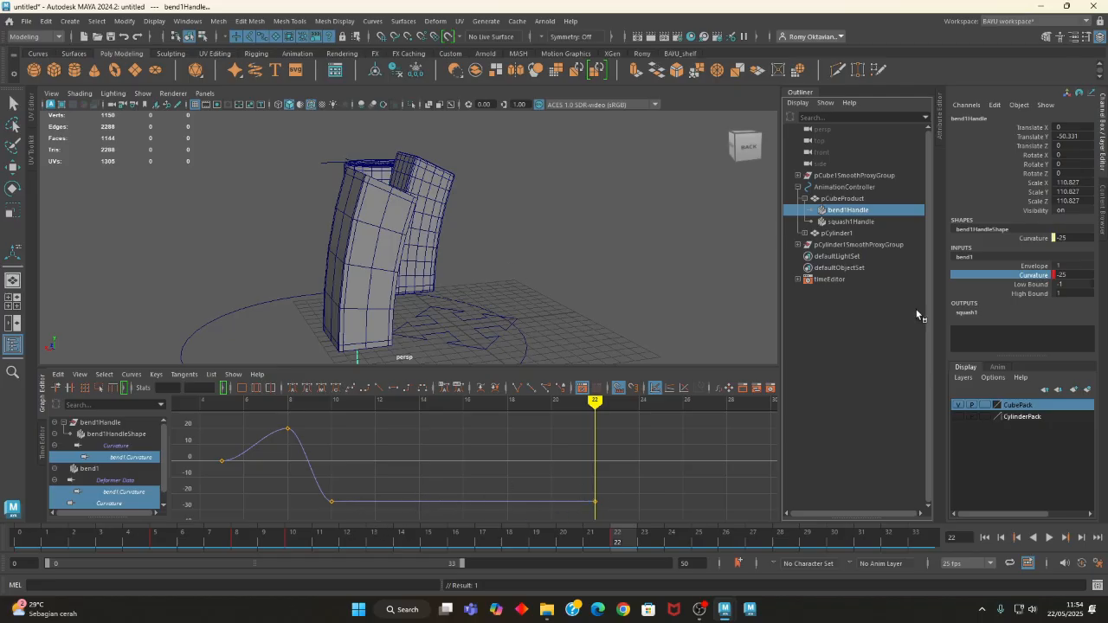
- Set the bend1 Curvature of bend1Handle to 20 at frame 25, matching the squash1 landing key, and key it
click(832, 224)
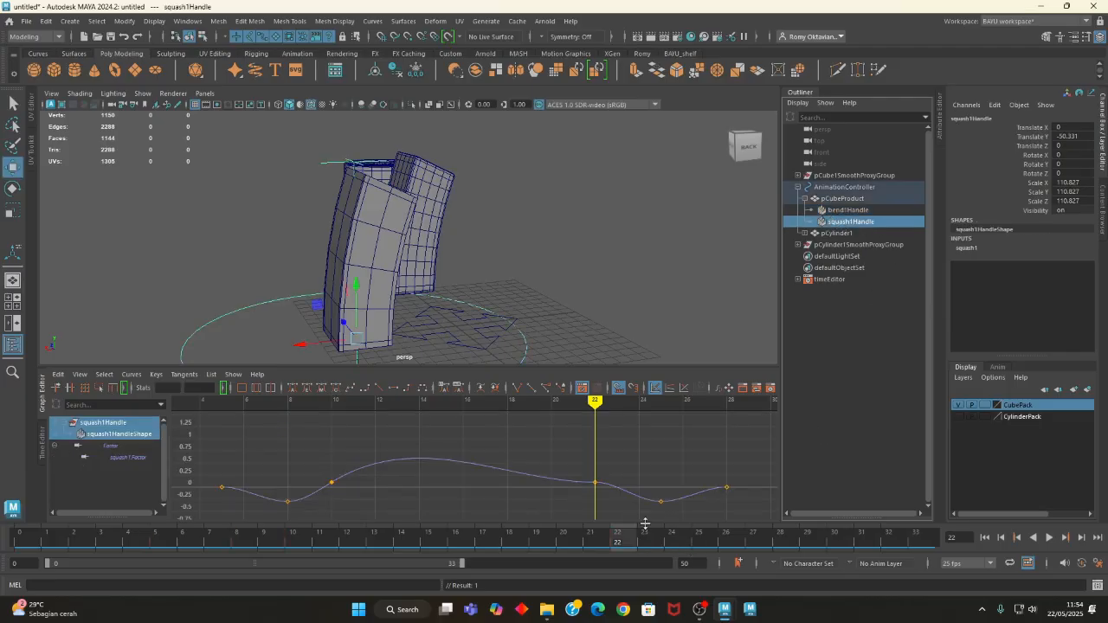
key(alt+v)
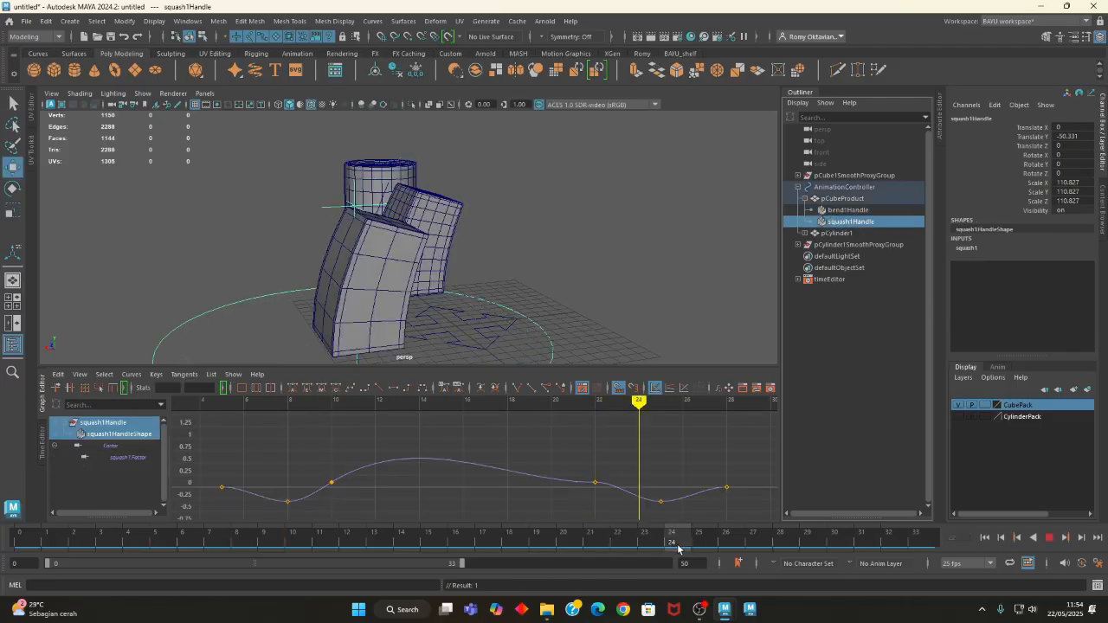
key(alt+v)
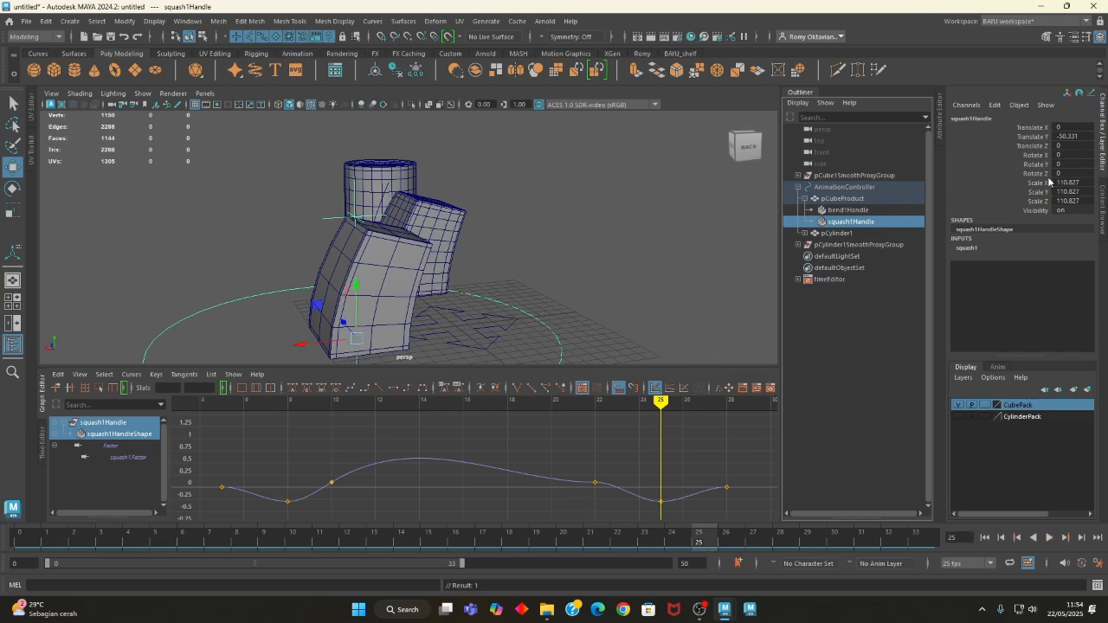
click(854, 212)
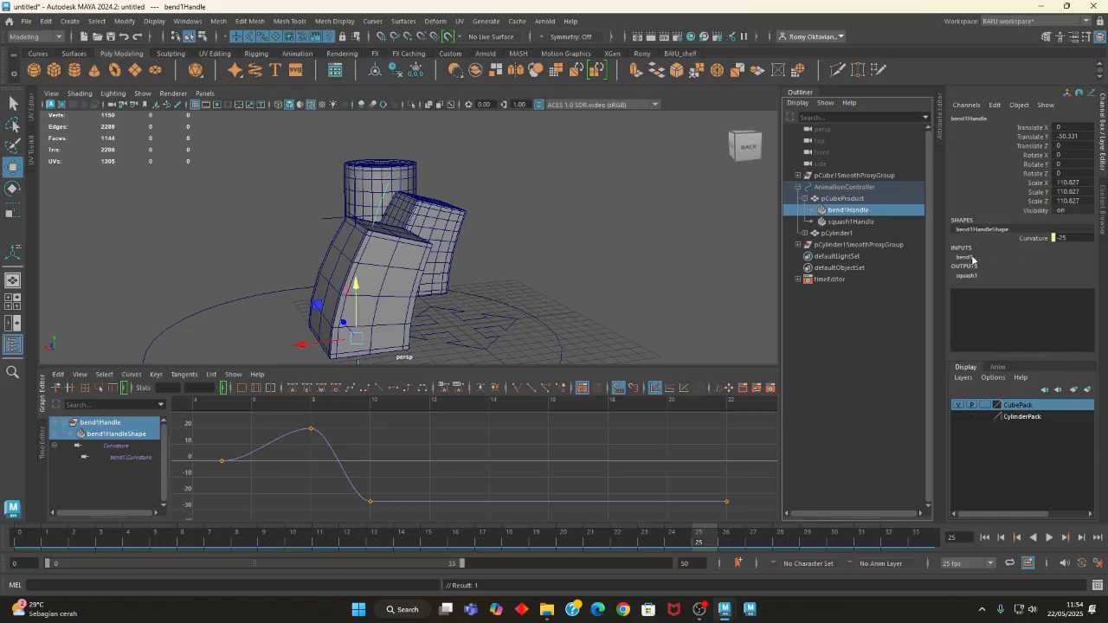
click(969, 257)
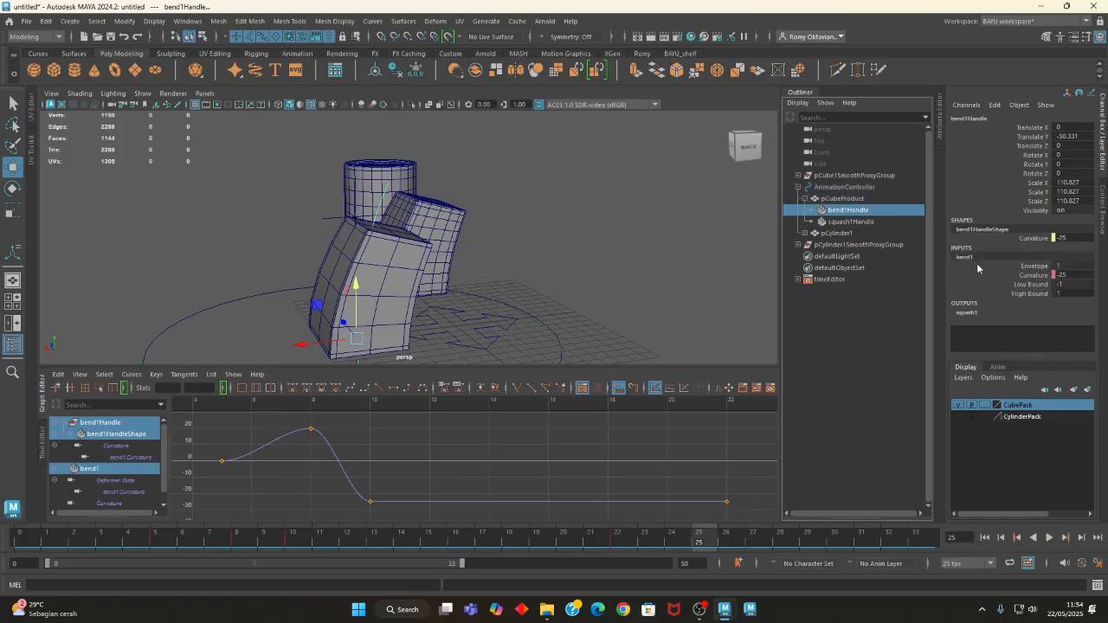
click(1033, 275)
double_click(1087, 274)
text(20)
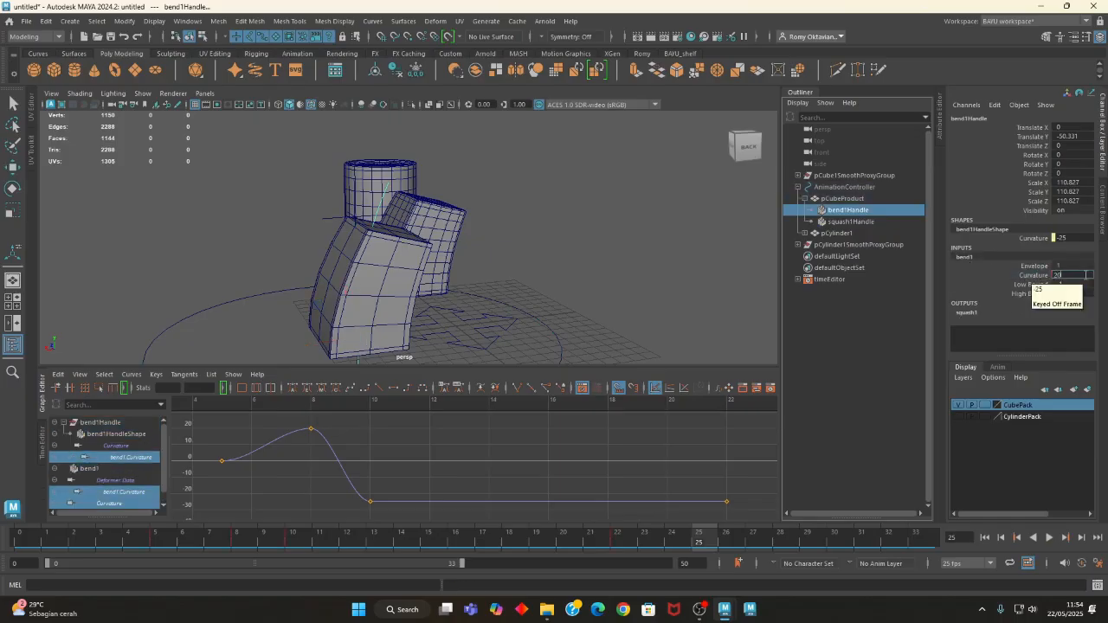
key(Return)
click(1021, 277)
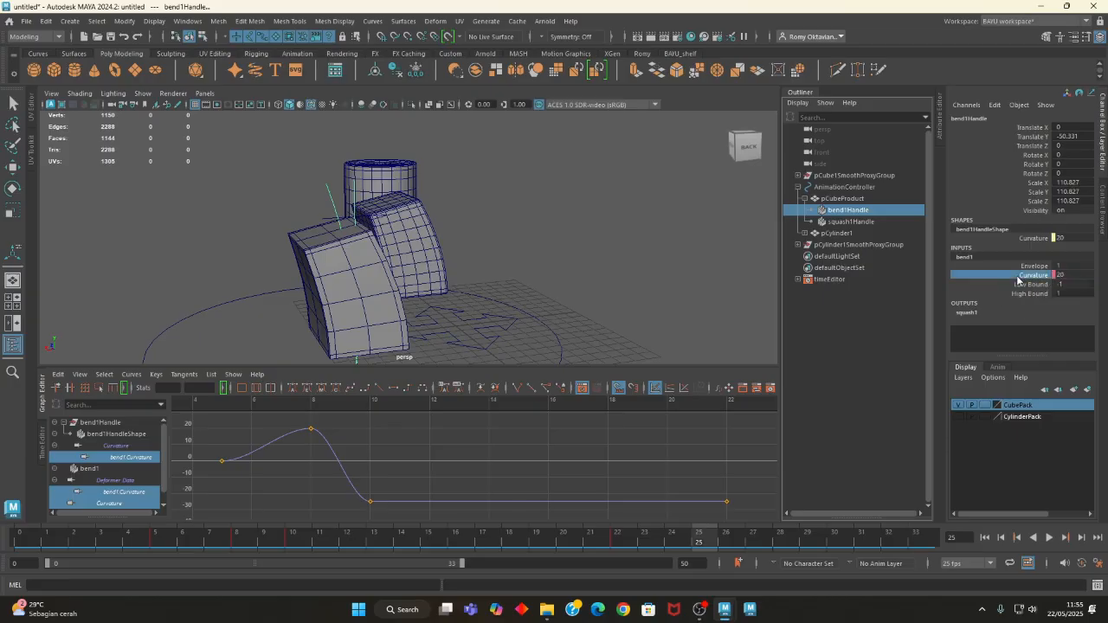
right_click(1020, 279)
click(1001, 25)
- Use the squash1Handle keys to locate the end of the landing squash and go to frame 28
alt+drag(453, 337, 492, 338)
click(609, 355)
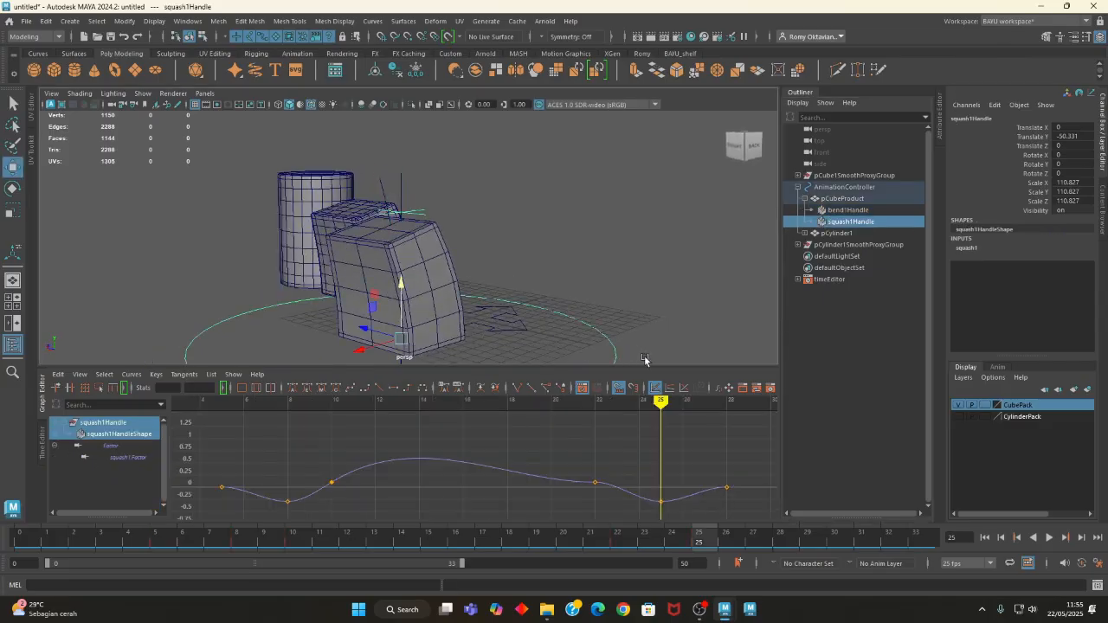
drag(703, 541, 780, 541)
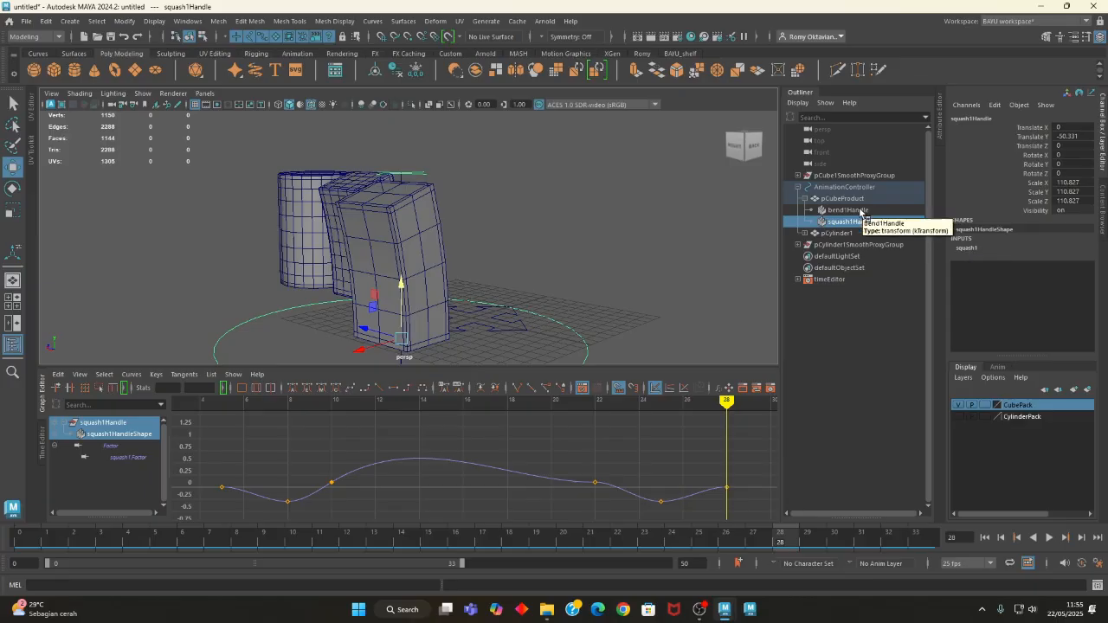
- Set the bend1 Curvature of bend1Handle to 0 at frame 28 and key it
click(844, 211)
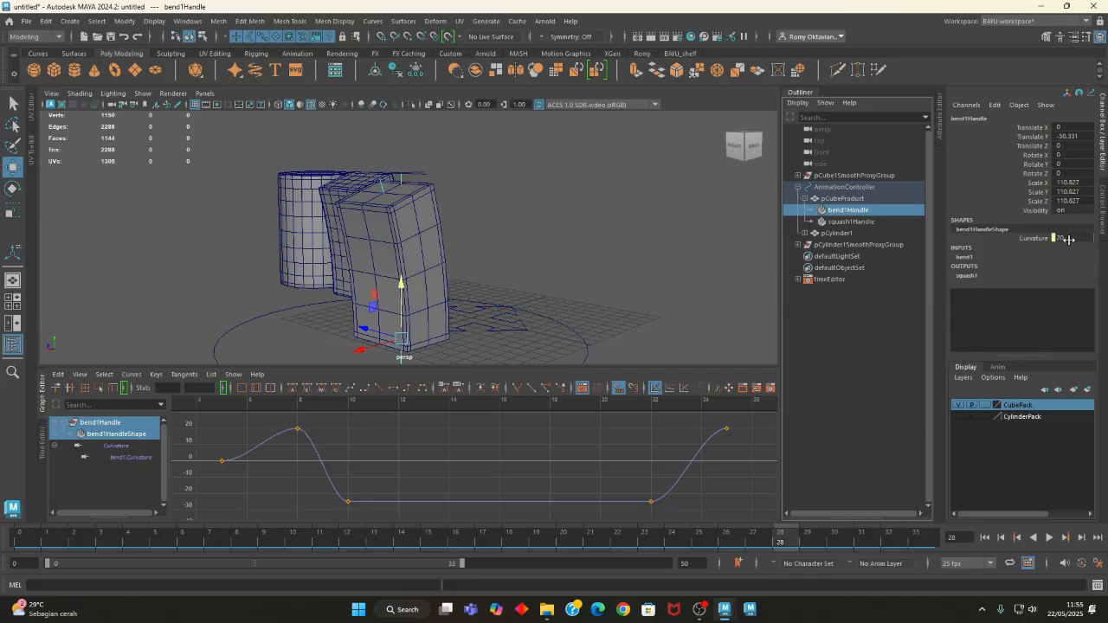
click(964, 257)
click(1082, 276)
text(0)
key(Return)
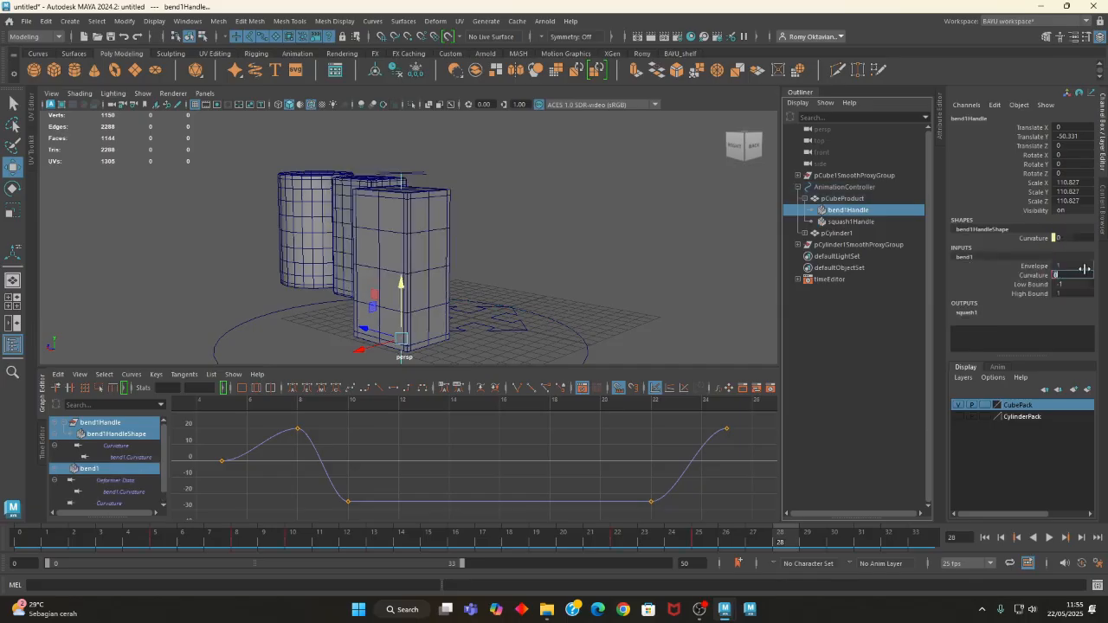
click(1021, 275)
right_click(1022, 276)
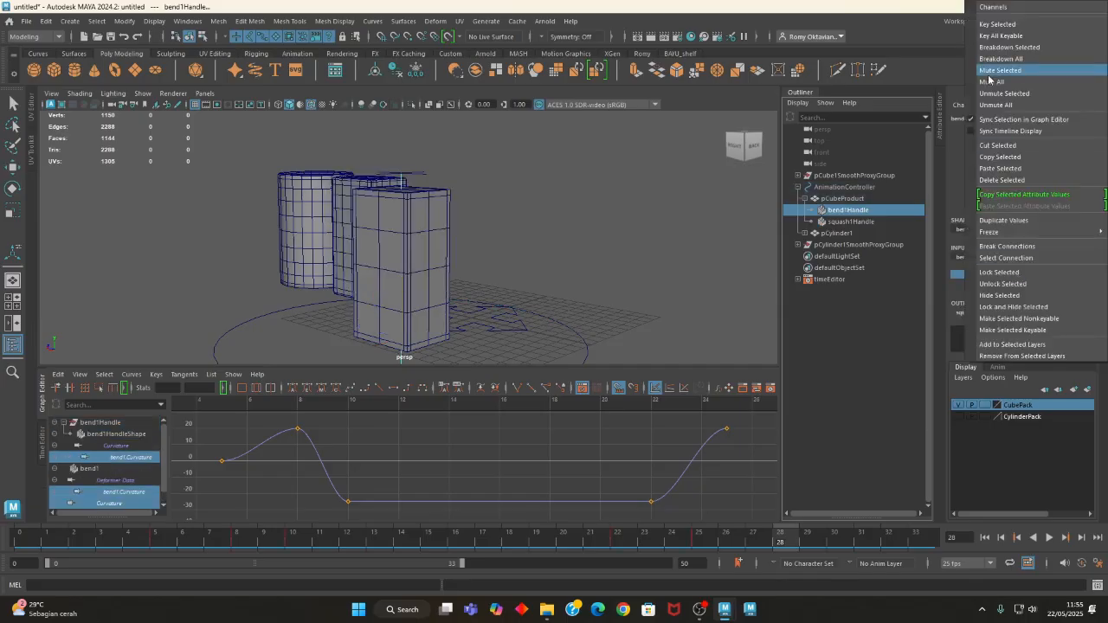
click(982, 26)
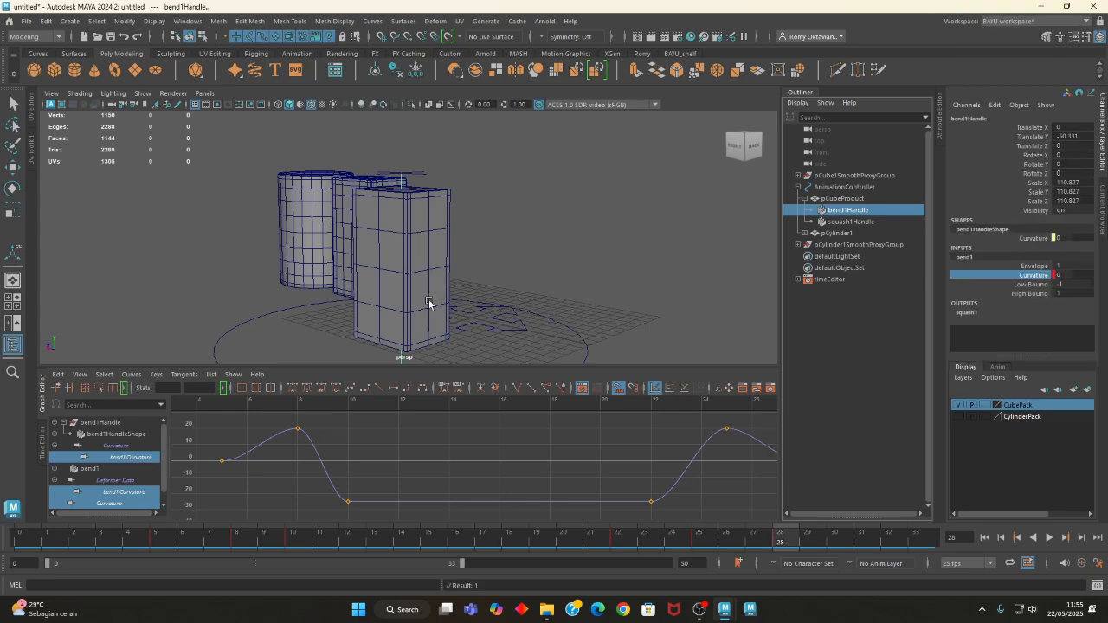
key(ctrl+z)
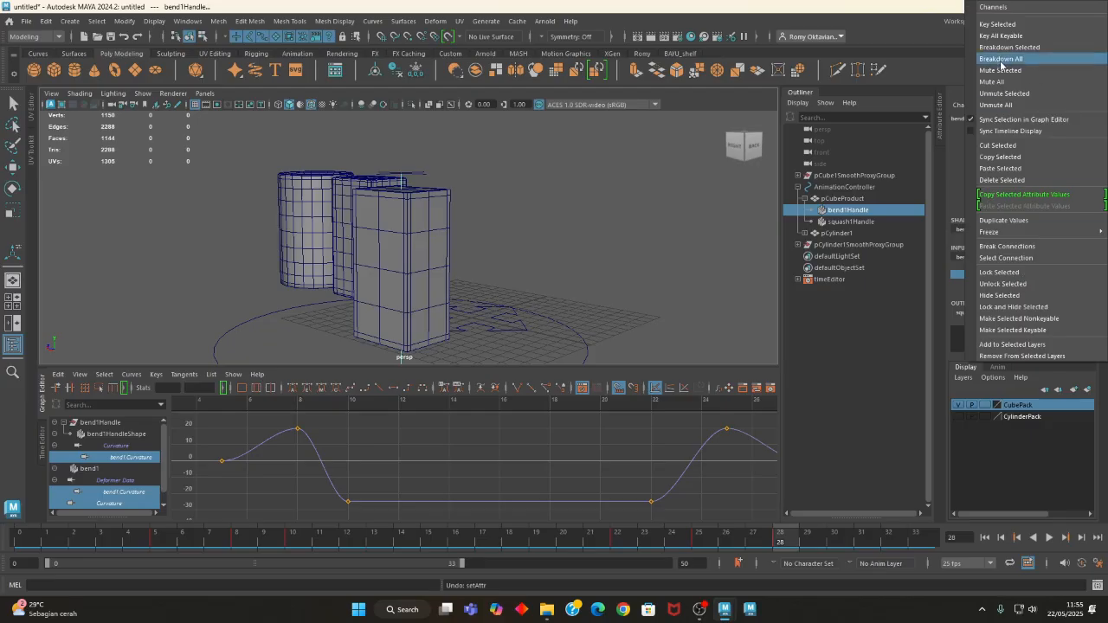
click(997, 25)
- Deselect everything, play the animation to review the bending jump, and stop playback
click(863, 487)
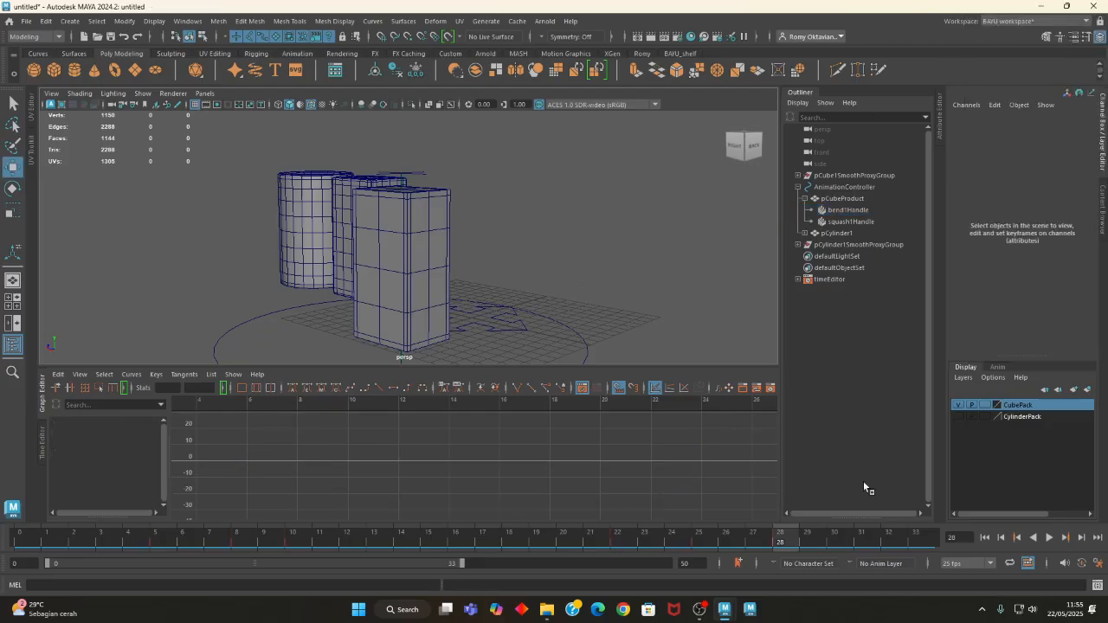
click(1050, 538)
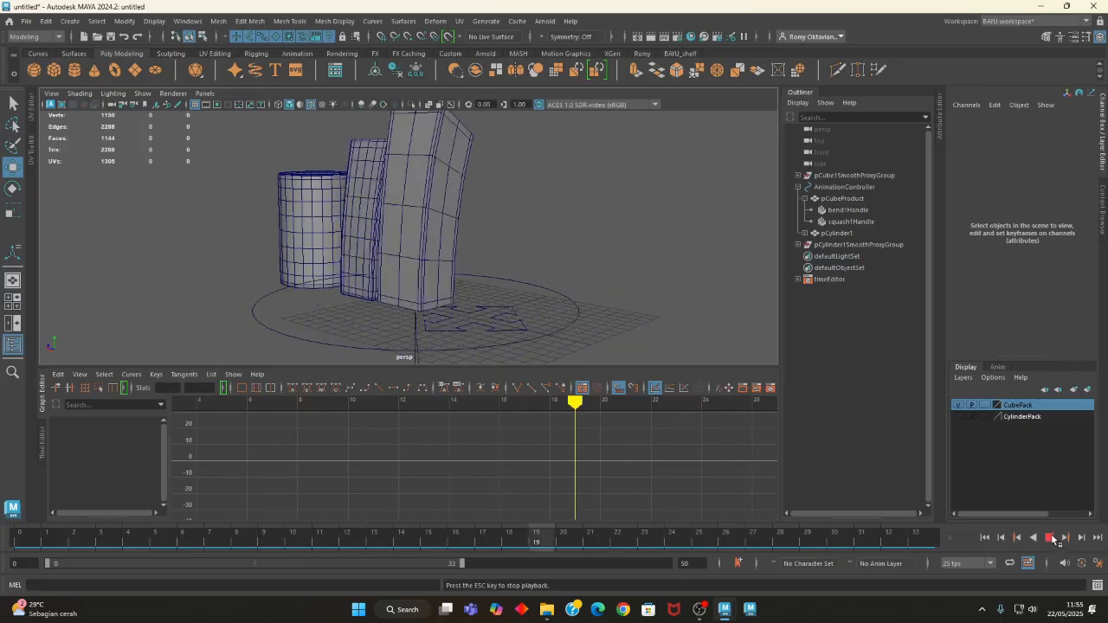
click(1051, 538)
- Move the final keys of bend1Handle and squash1Handle to frame 30 and play the animation
click(849, 214)
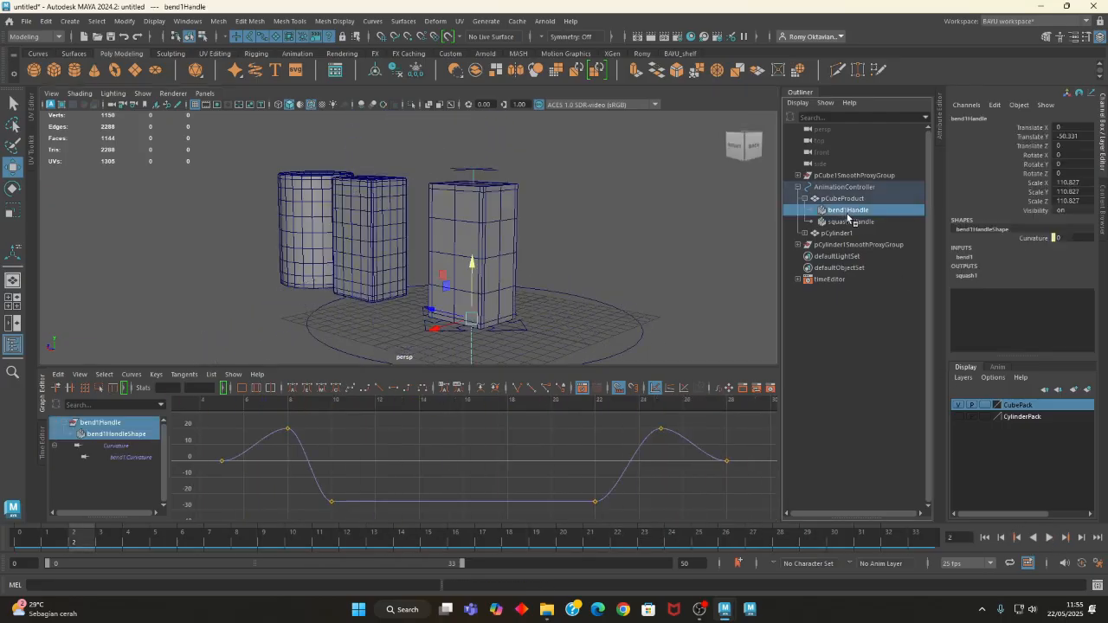
shift+click(843, 224)
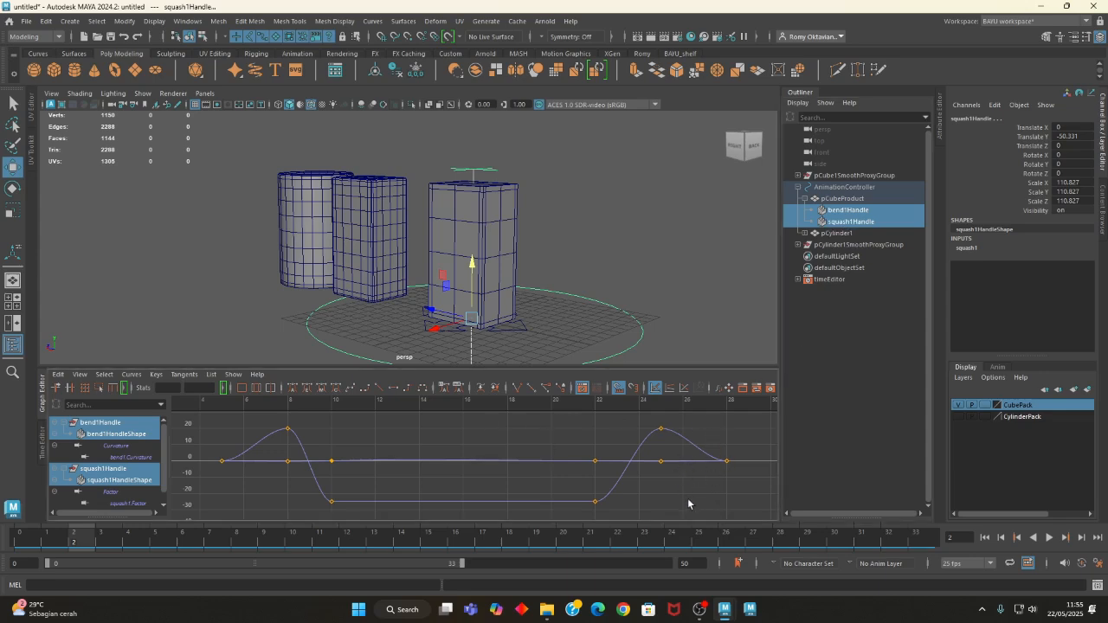
alt+middle_drag(661, 497, 621, 496)
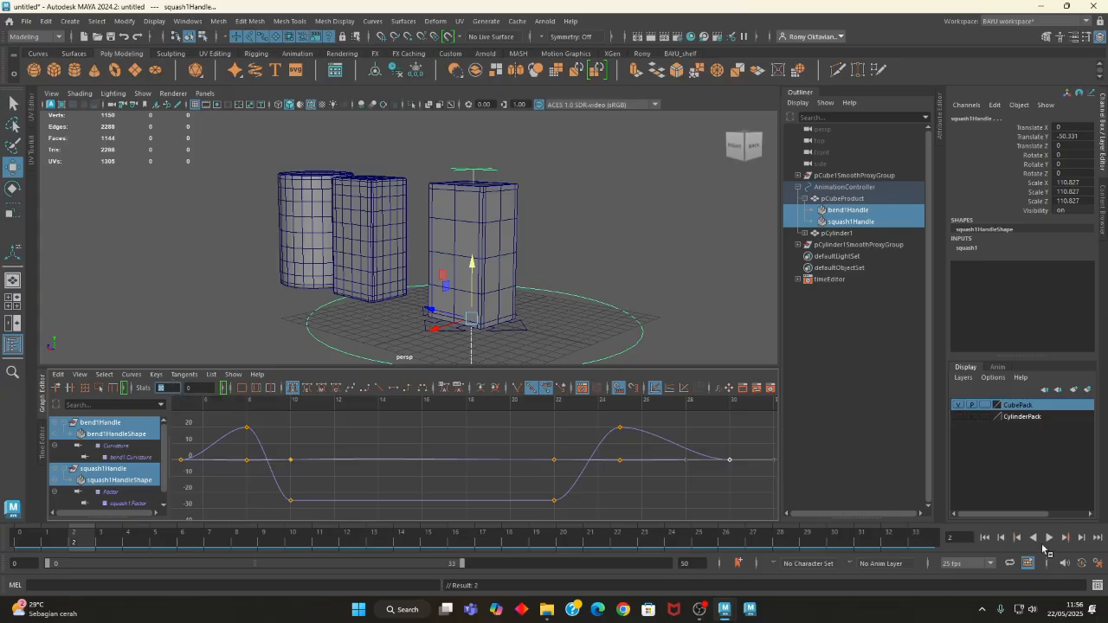
click(1049, 538)
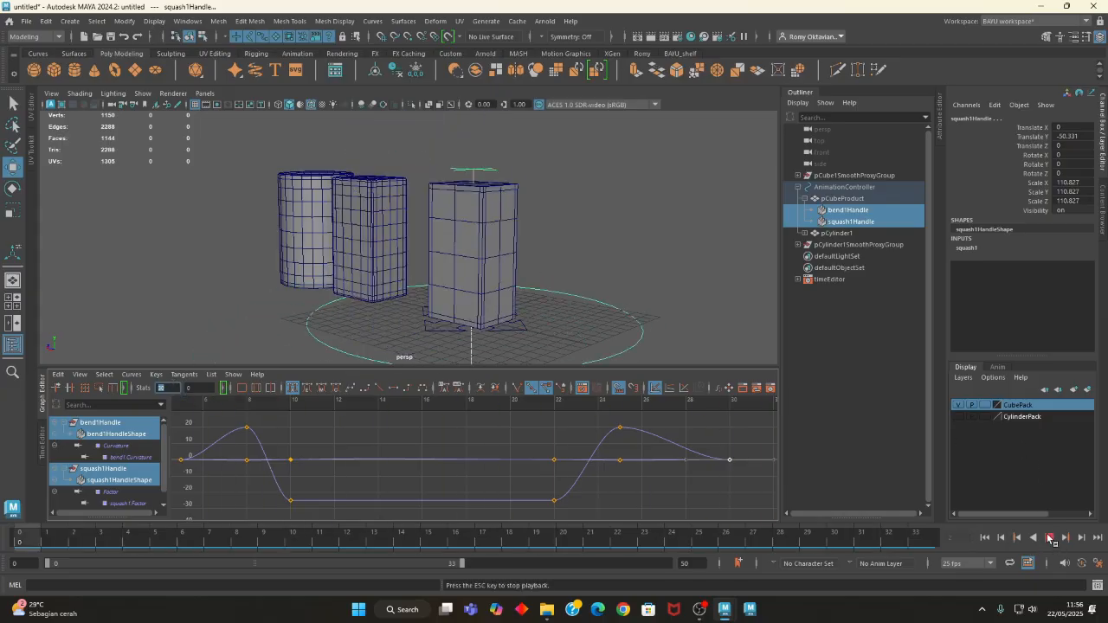